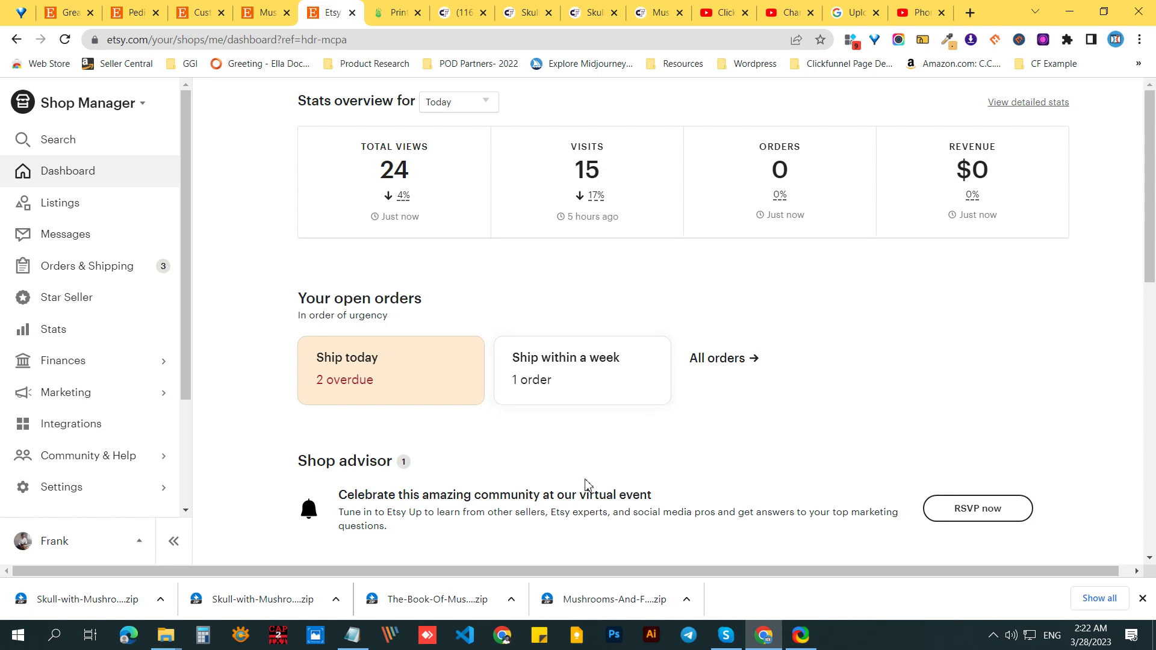
Step: Check the Printify product list, return to the Etsy shop manager and filter the shop's listings to drafts
{"action": "left_click", "coordinate": [407, 9]}
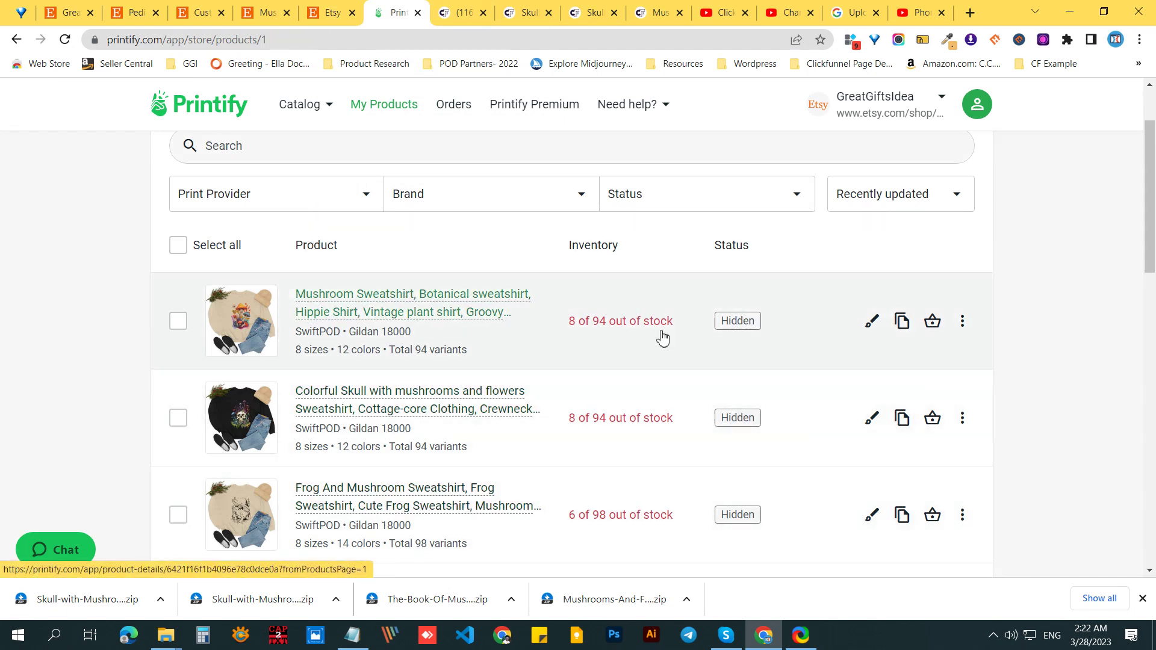
{"action": "left_click", "coordinate": [345, 8]}
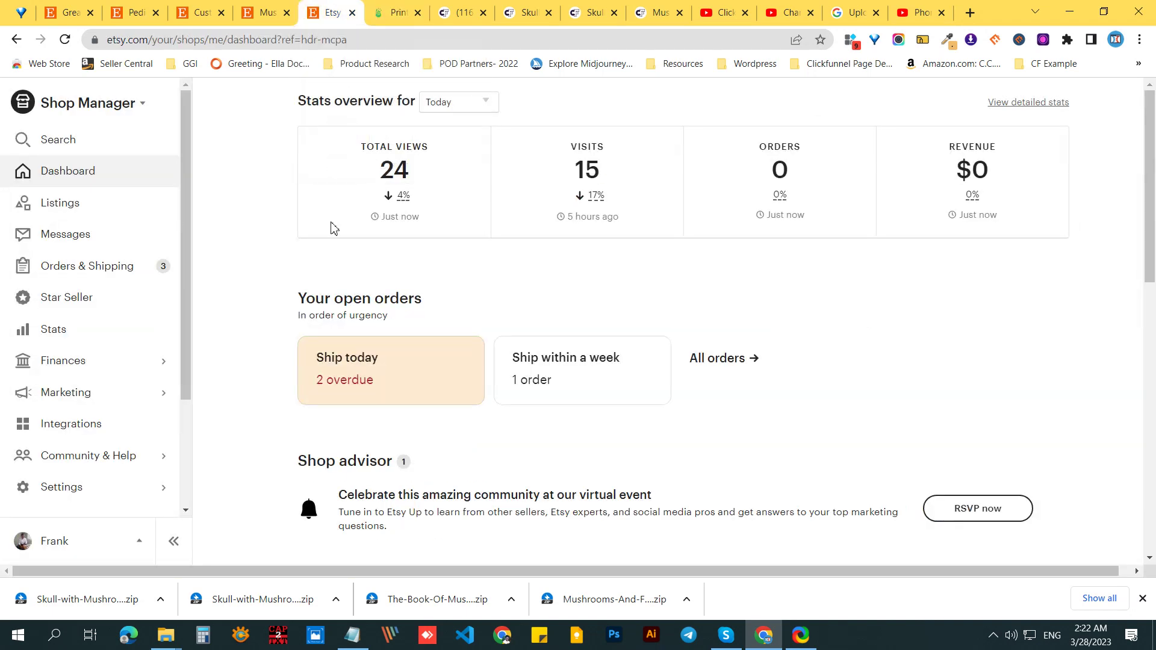
{"action": "left_click", "coordinate": [54, 213]}
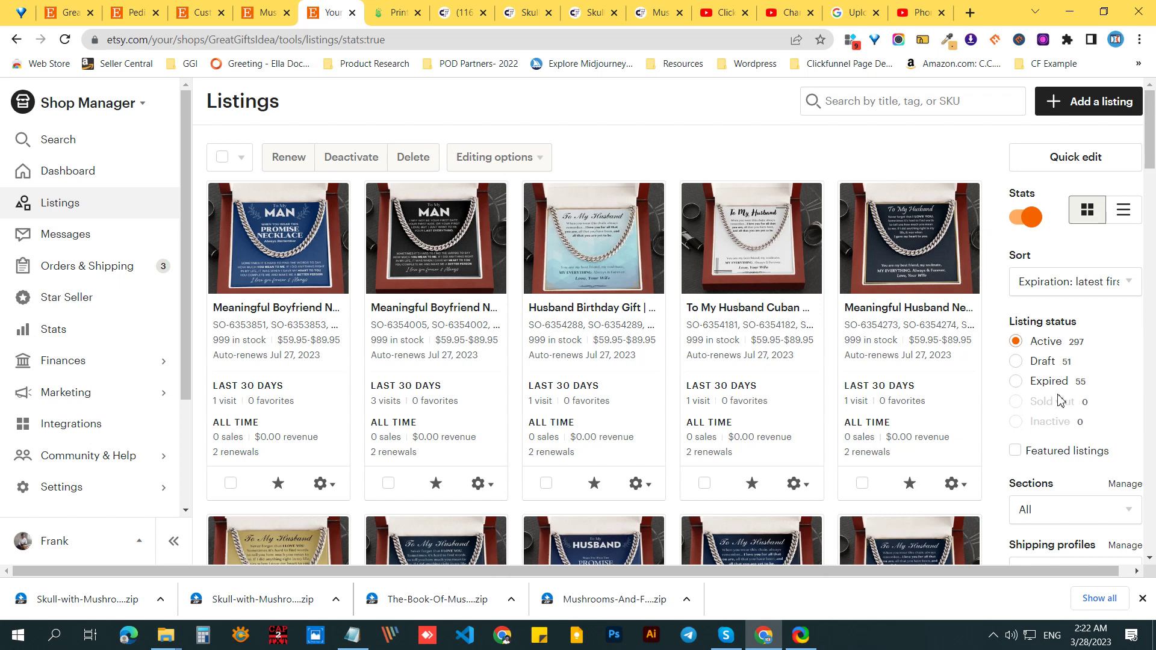
{"action": "left_click", "coordinate": [1047, 362]}
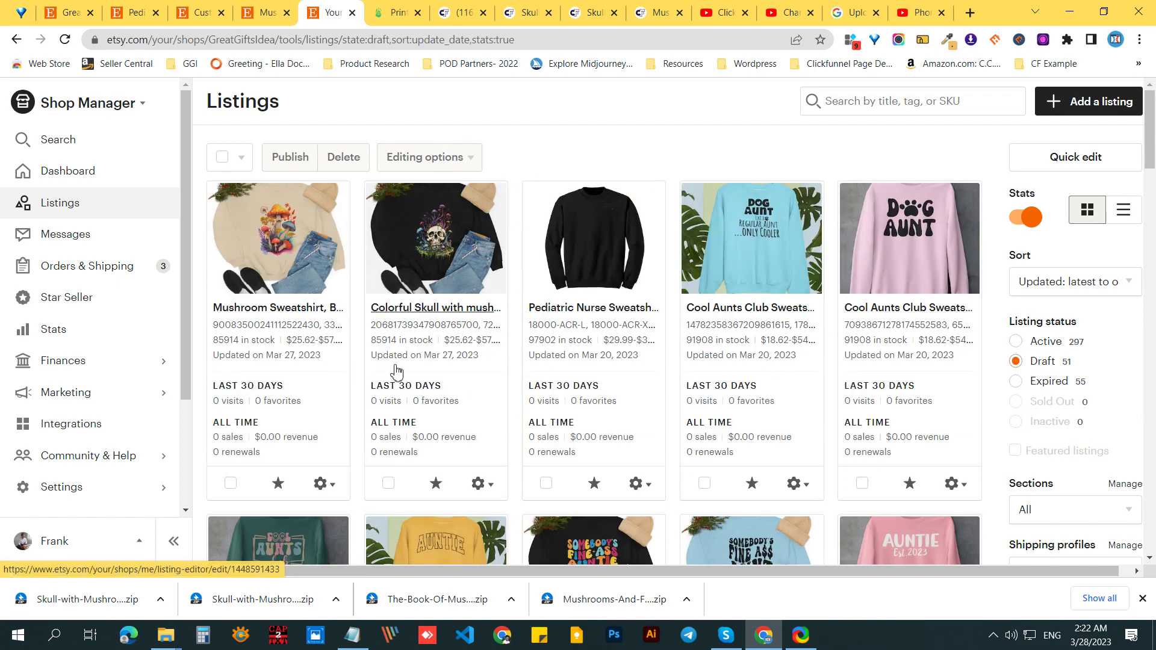
Step: Look through the draft listings to find the sweatshirts recently sent from Printify
{"action": "scroll", "coordinate": [761, 389], "scroll_direction": "down", "scroll_amount": 10}
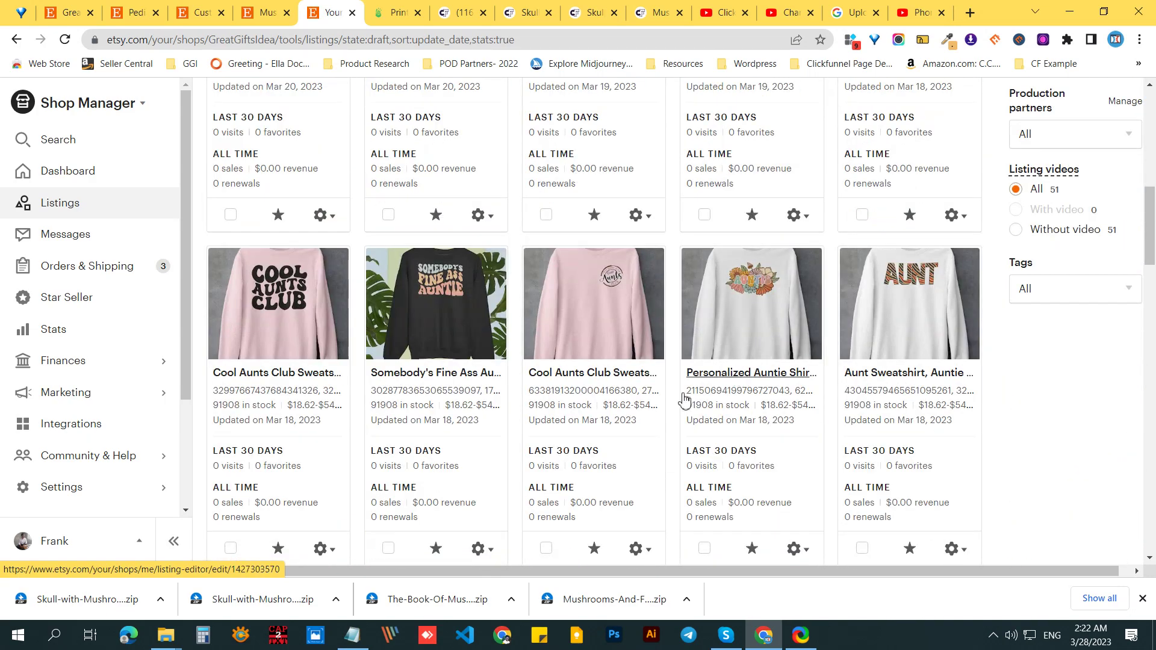
{"action": "scroll", "coordinate": [684, 399], "scroll_direction": "down", "scroll_amount": 12}
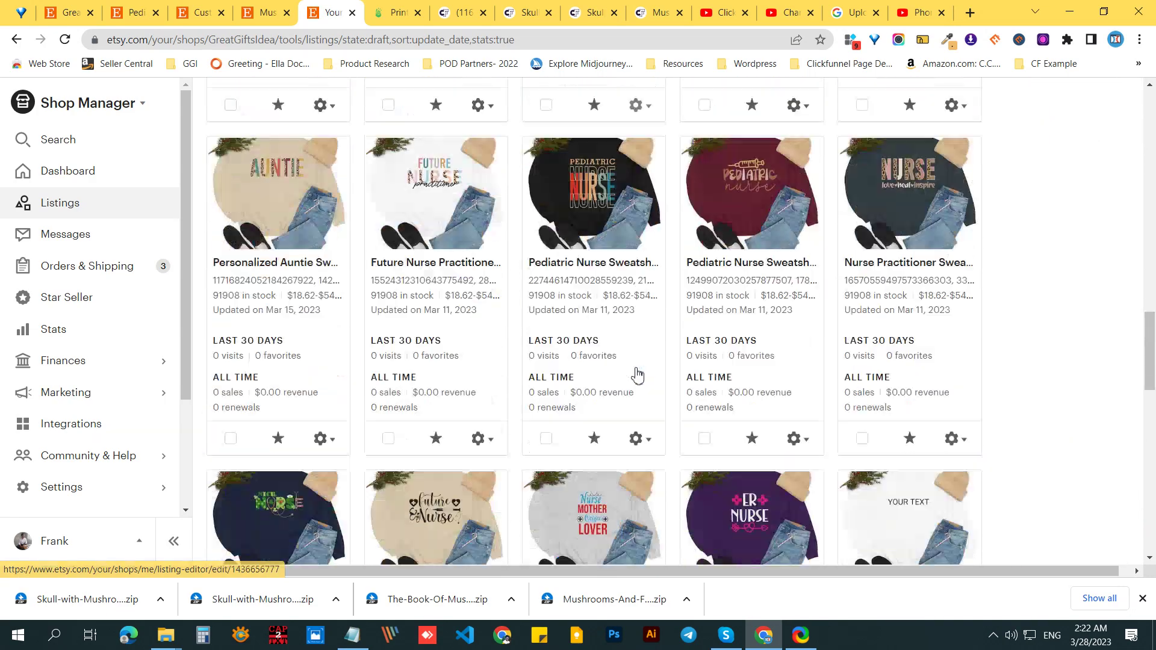
{"action": "scroll", "coordinate": [635, 372], "scroll_direction": "down", "scroll_amount": 11}
{"action": "scroll", "coordinate": [618, 361], "scroll_direction": "up", "scroll_amount": 2}
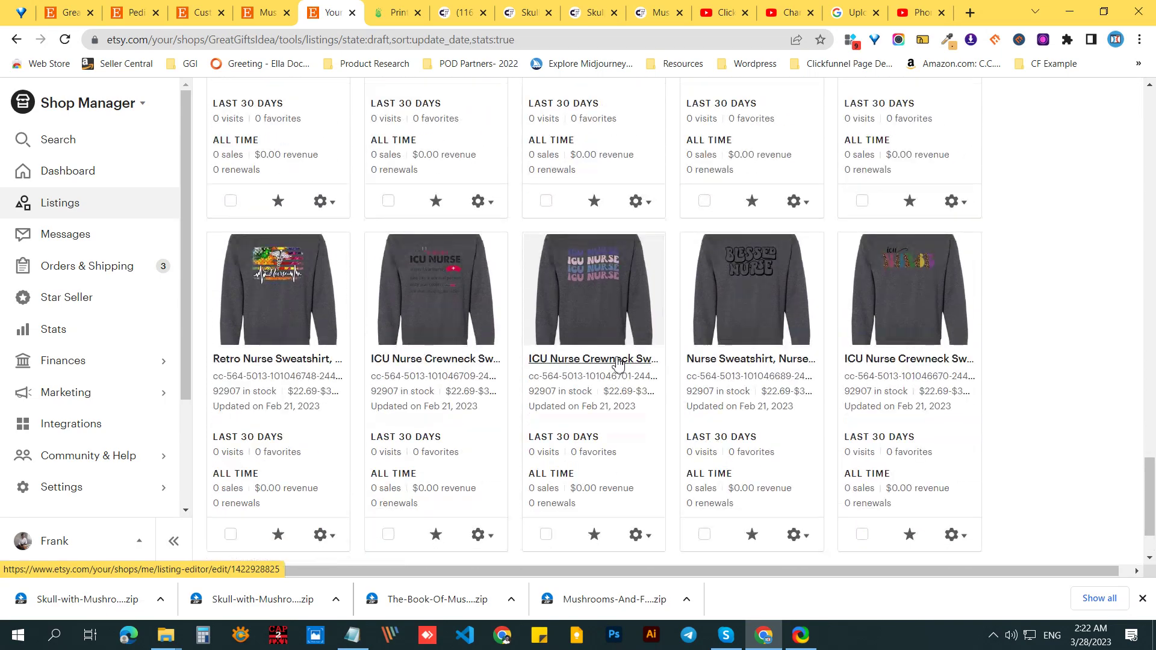
{"action": "scroll", "coordinate": [615, 362], "scroll_direction": "up", "scroll_amount": 10}
{"action": "scroll", "coordinate": [619, 364], "scroll_direction": "down", "scroll_amount": 11}
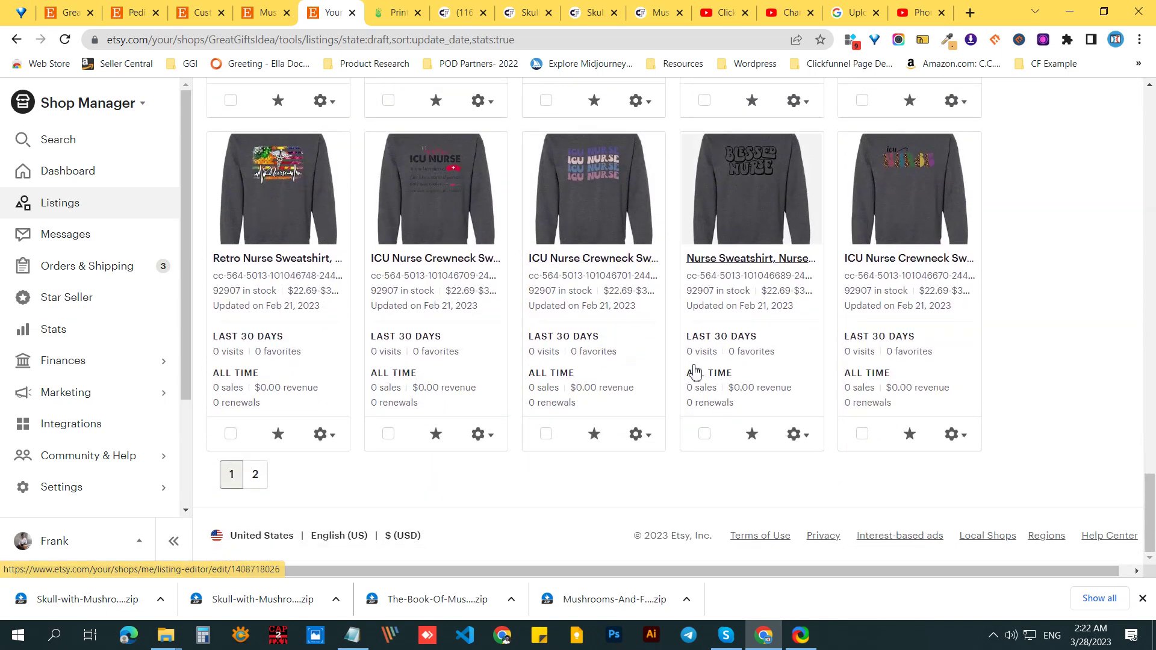
{"action": "scroll", "coordinate": [662, 368], "scroll_direction": "up", "scroll_amount": 20}
{"action": "scroll", "coordinate": [489, 364], "scroll_direction": "up", "scroll_amount": 3}
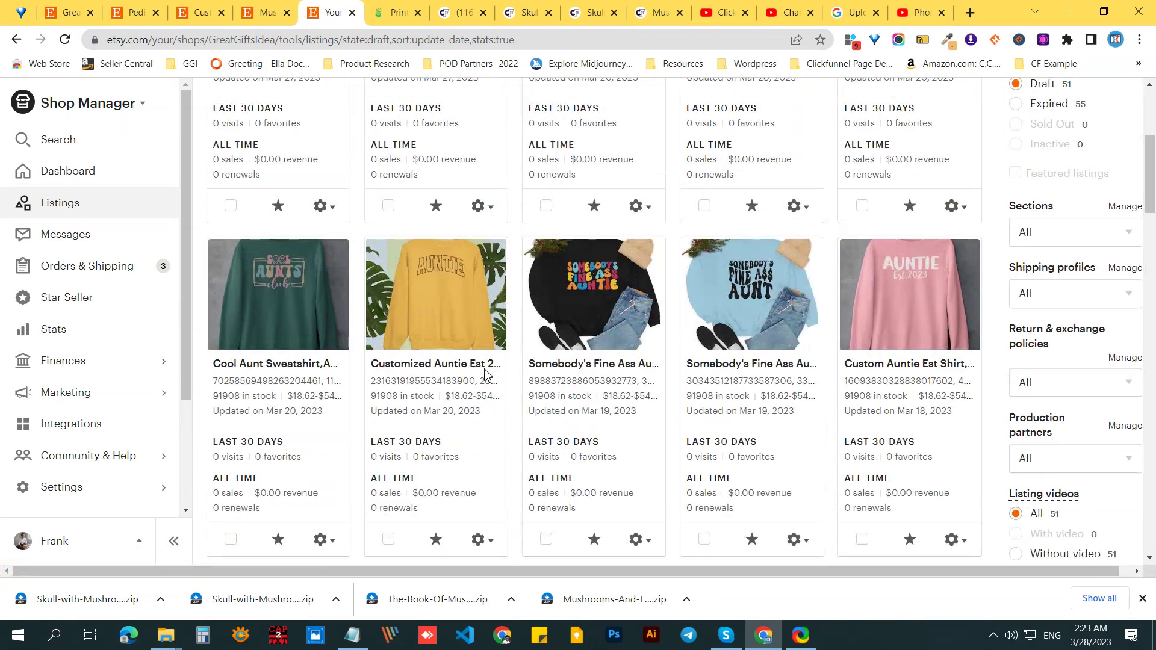
{"action": "scroll", "coordinate": [484, 373], "scroll_direction": "up", "scroll_amount": 5}
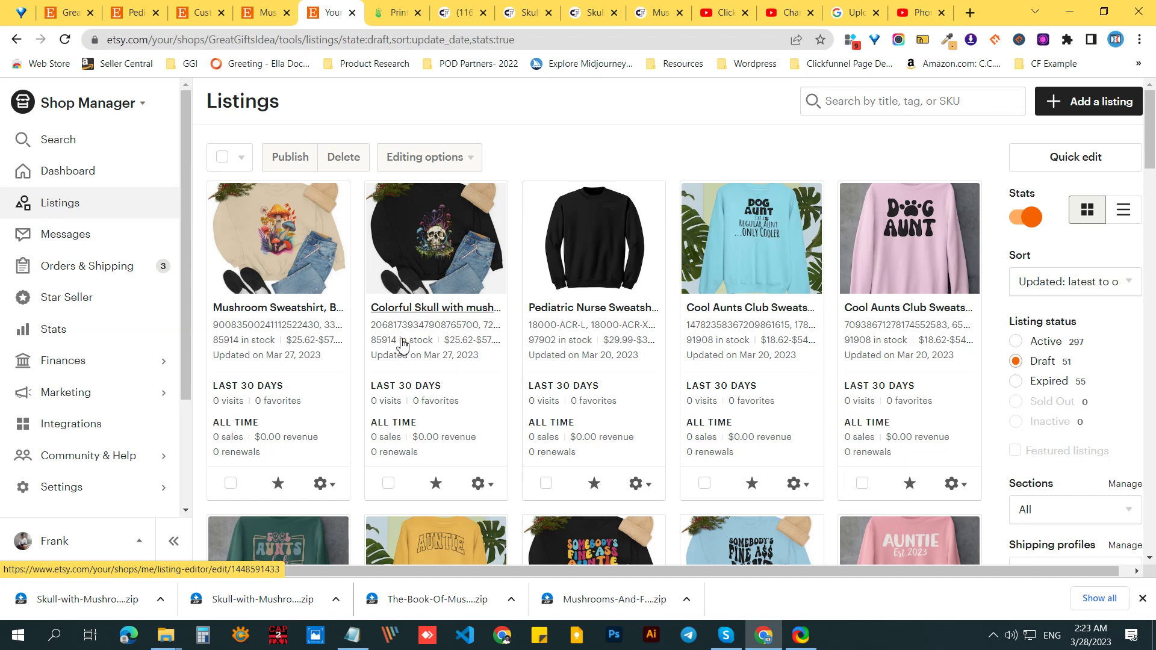
Step: Open the draft listing for the Colorful Skull with mushrooms and flowers sweatshirt and review its title and photos
{"action": "left_click", "coordinate": [424, 309]}
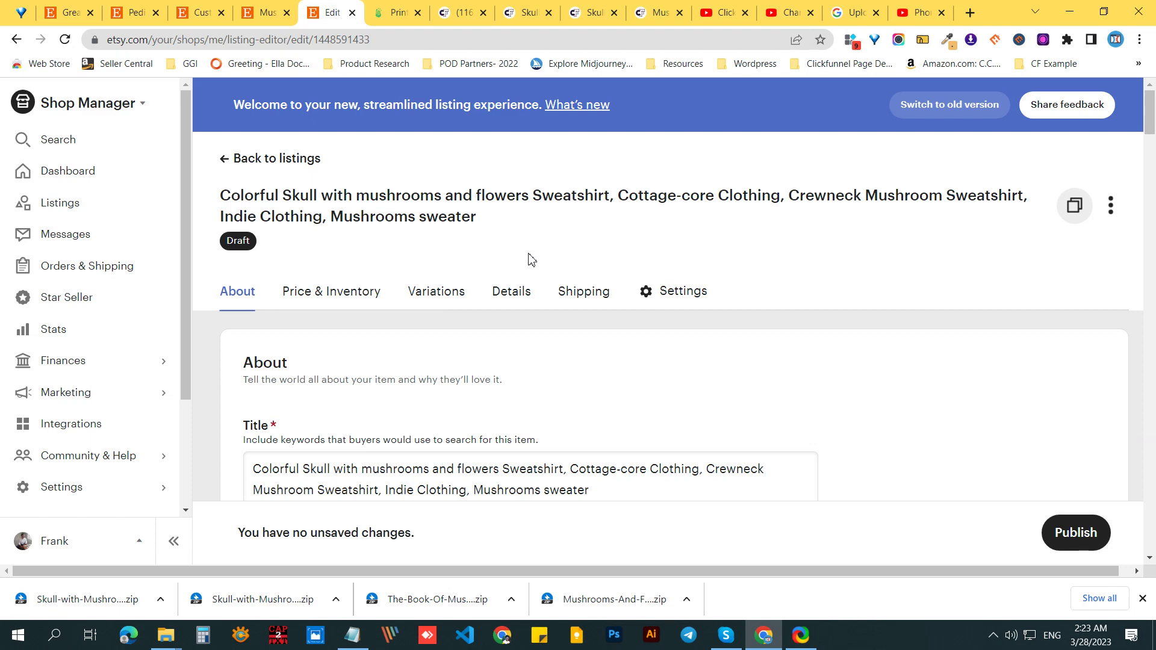
{"action": "scroll", "coordinate": [530, 260], "scroll_direction": "down", "scroll_amount": 5}
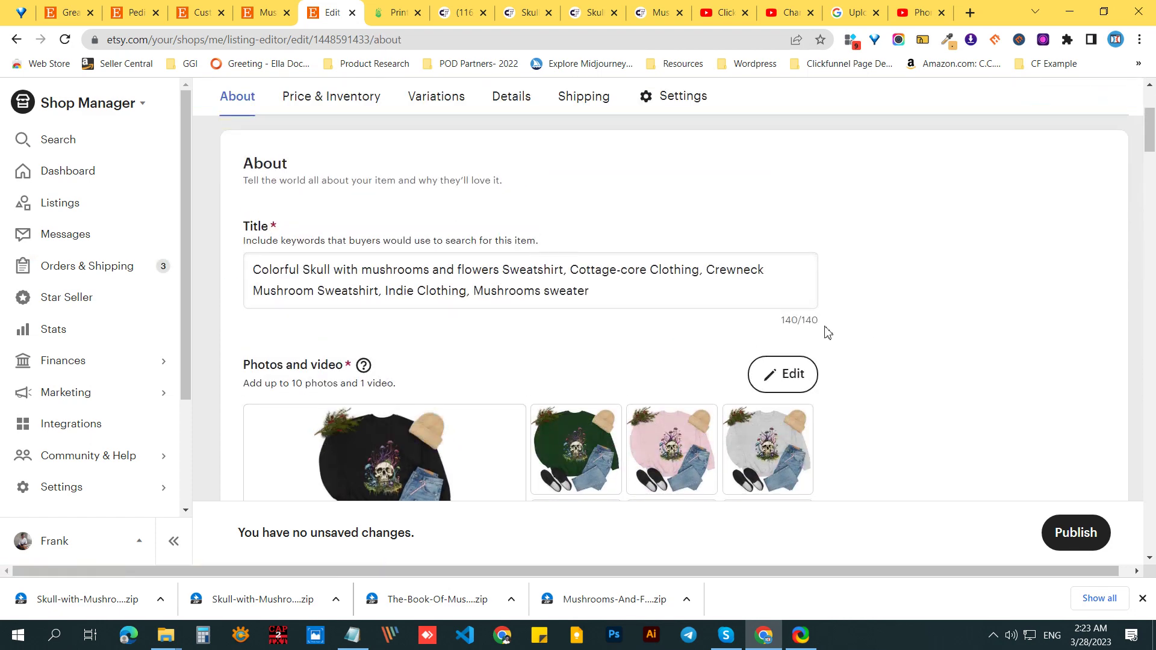
{"action": "scroll", "coordinate": [828, 333], "scroll_direction": "up", "scroll_amount": 2}
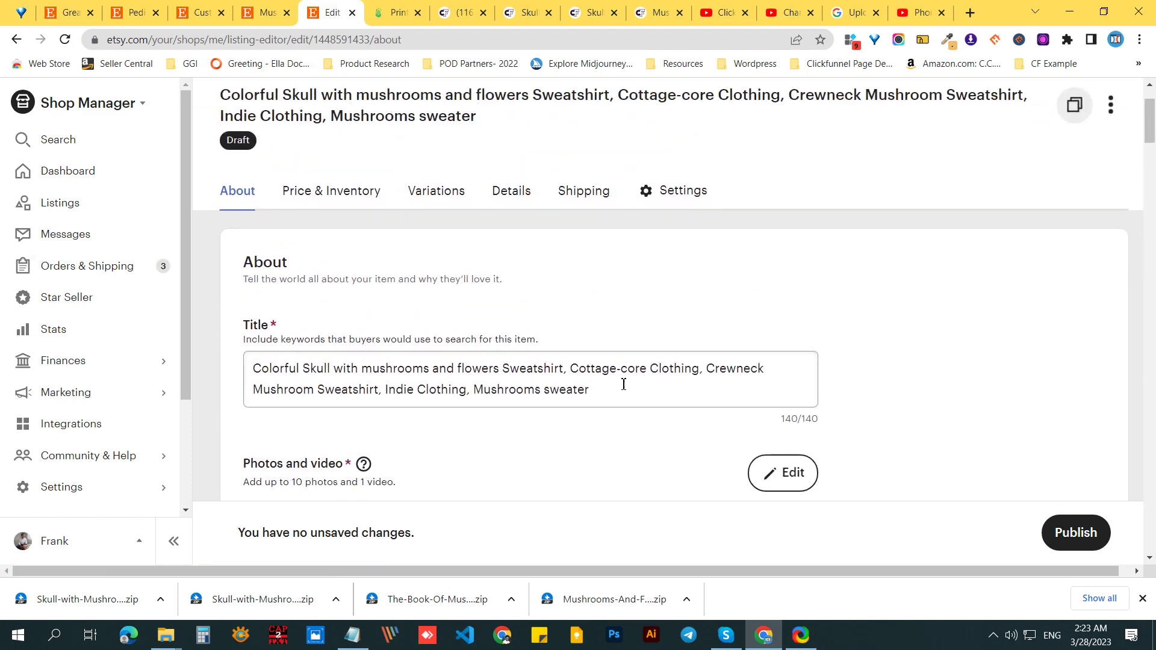
{"action": "scroll", "coordinate": [999, 387], "scroll_direction": "down", "scroll_amount": 2}
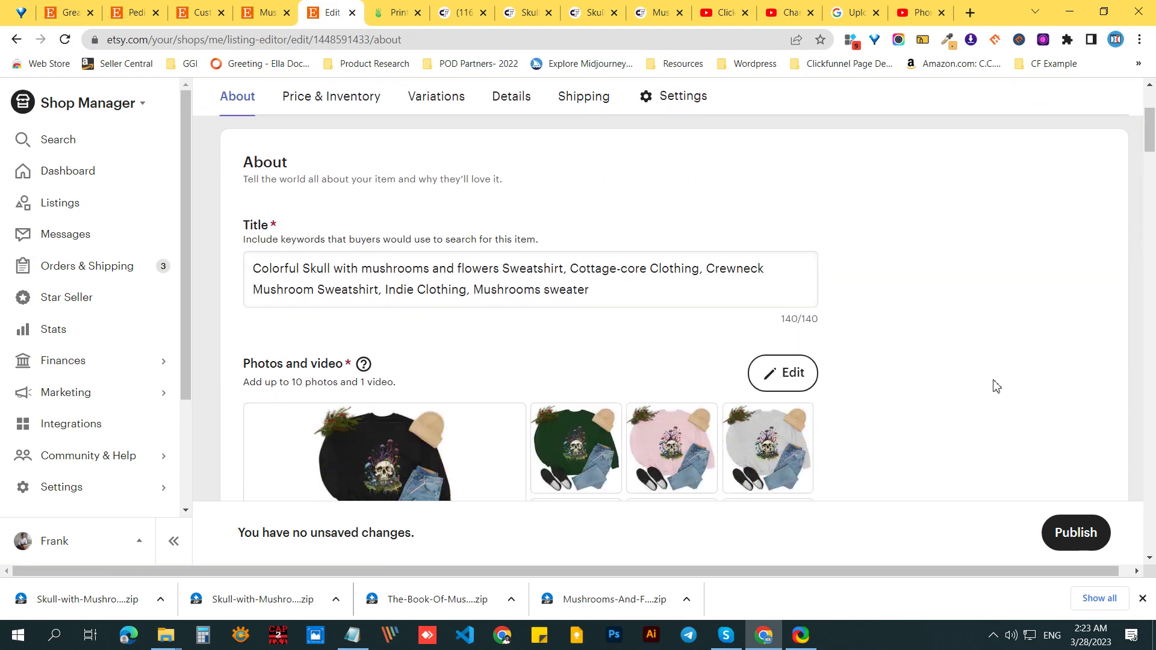
{"action": "scroll", "coordinate": [996, 386], "scroll_direction": "down", "scroll_amount": 3}
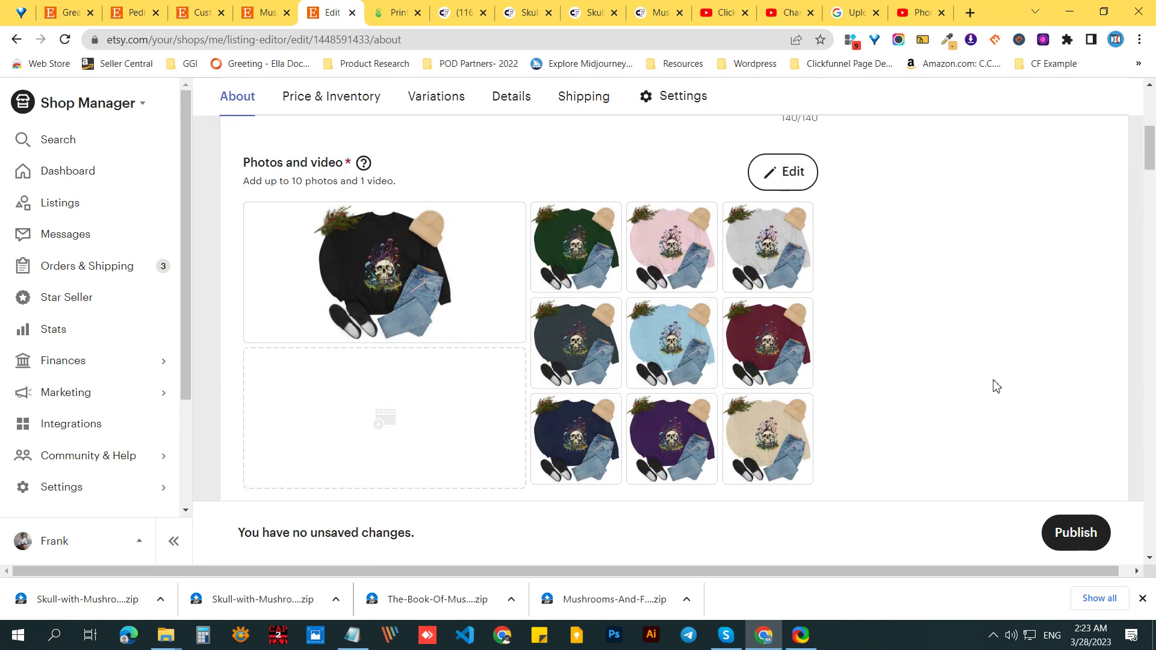
Step: Start adjusting the thumbnail of the black sweatshirt's primary photo and shift the image down inside its frame
{"action": "left_click", "coordinate": [424, 297]}
{"action": "scroll", "coordinate": [568, 364], "scroll_direction": "down", "scroll_amount": 2}
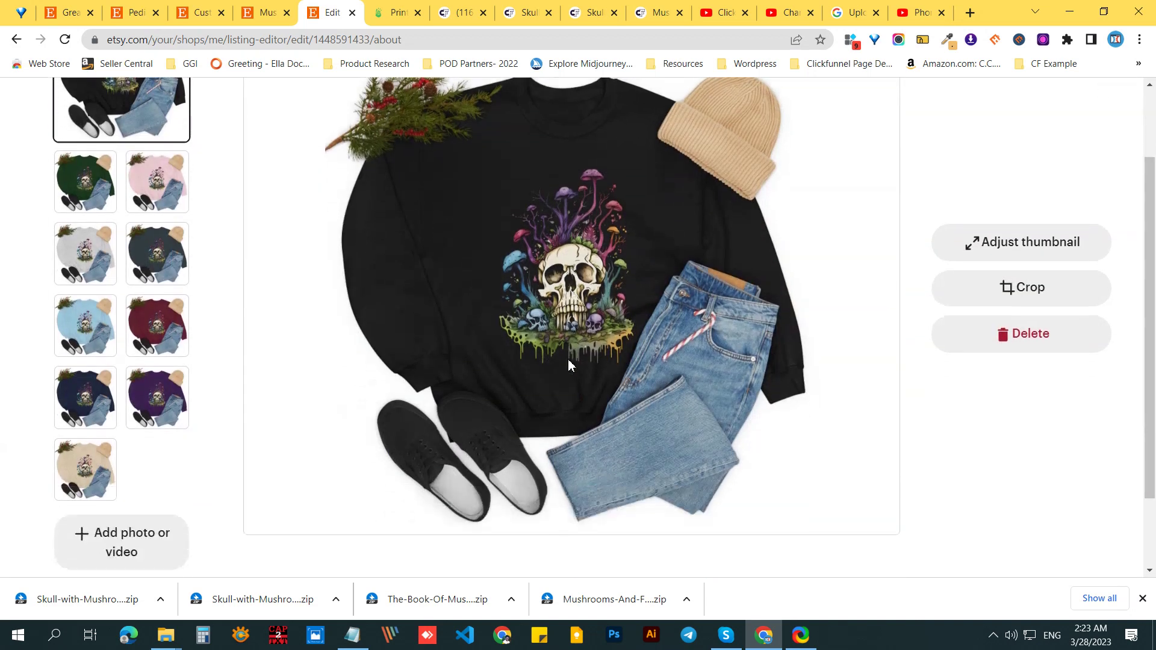
{"action": "left_click", "coordinate": [1060, 256]}
{"action": "mouse_move", "coordinate": [606, 348]}
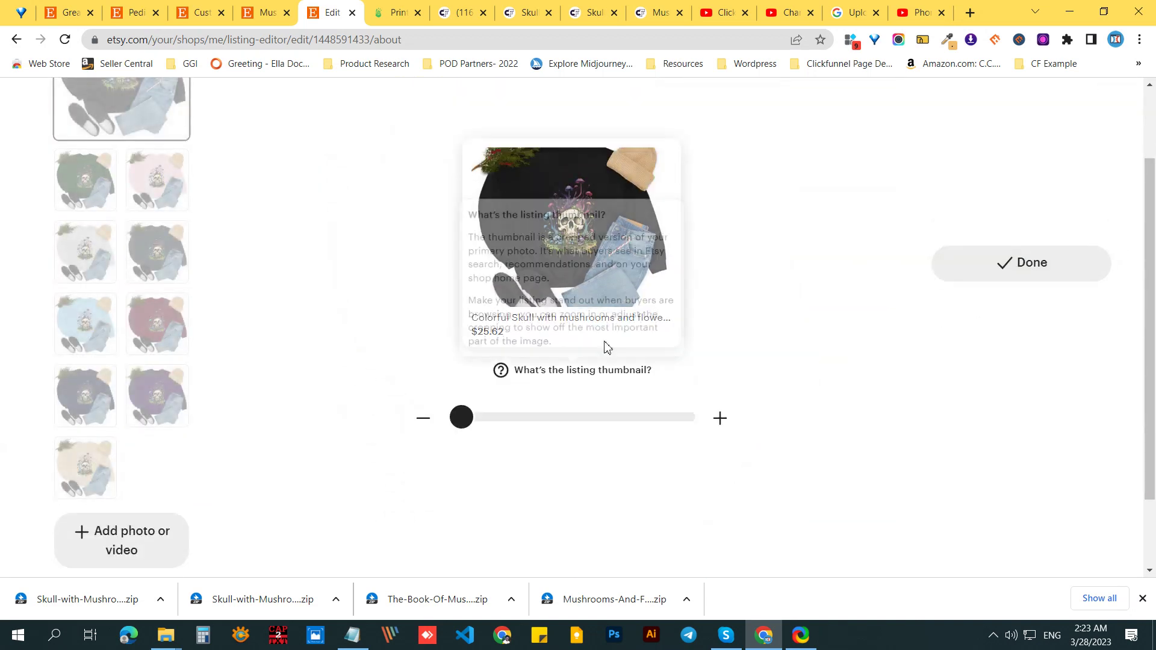
{"action": "left_click_drag", "start_coordinate": [592, 189], "coordinate": [590, 212]}
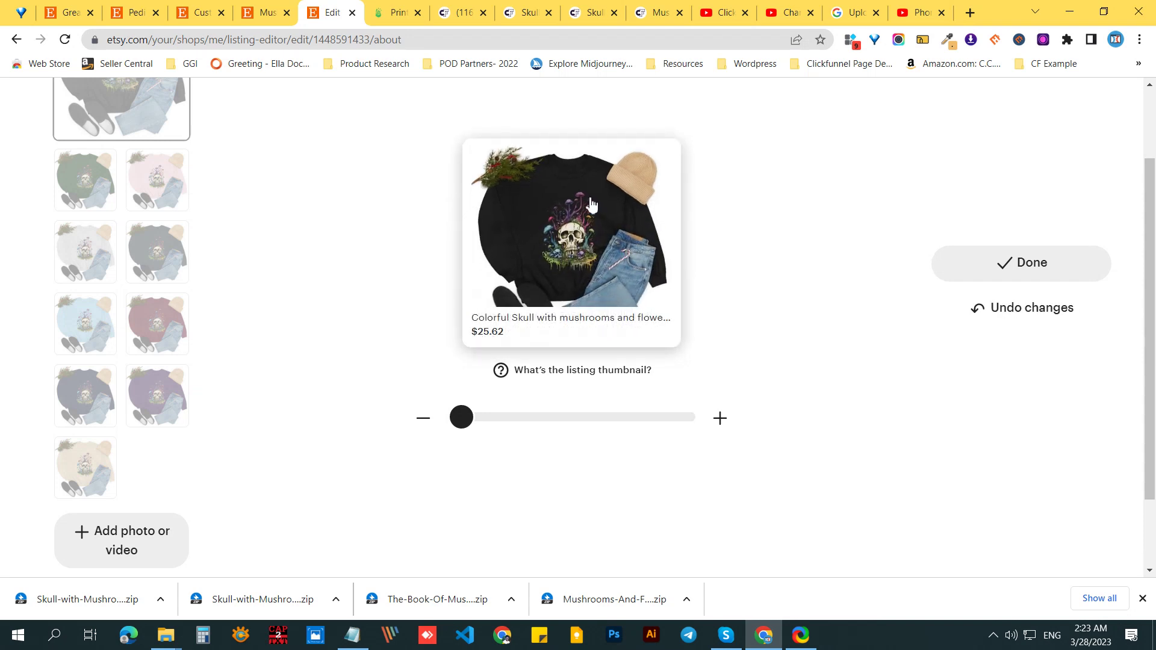
Step: Zoom the thumbnail in slightly on the skull design, move the image further down and accept the adjustment
{"action": "left_click", "coordinate": [725, 423]}
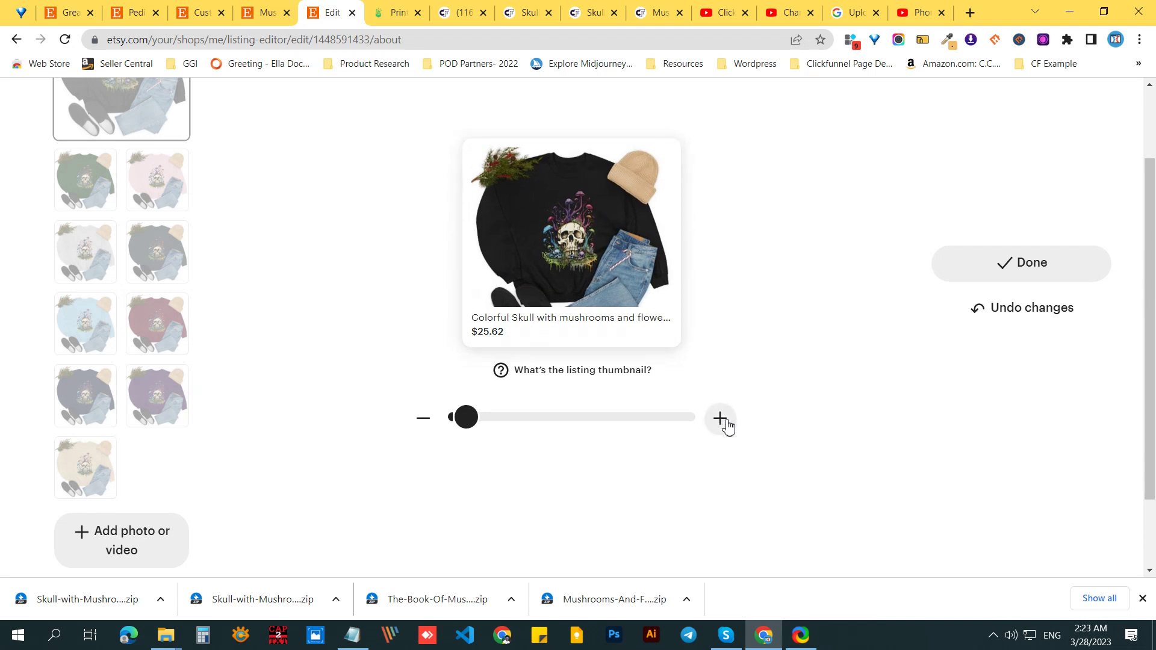
{"action": "left_click", "coordinate": [724, 423]}
{"action": "left_click", "coordinate": [725, 423]}
{"action": "left_click", "coordinate": [724, 423]}
{"action": "left_click", "coordinate": [725, 423]}
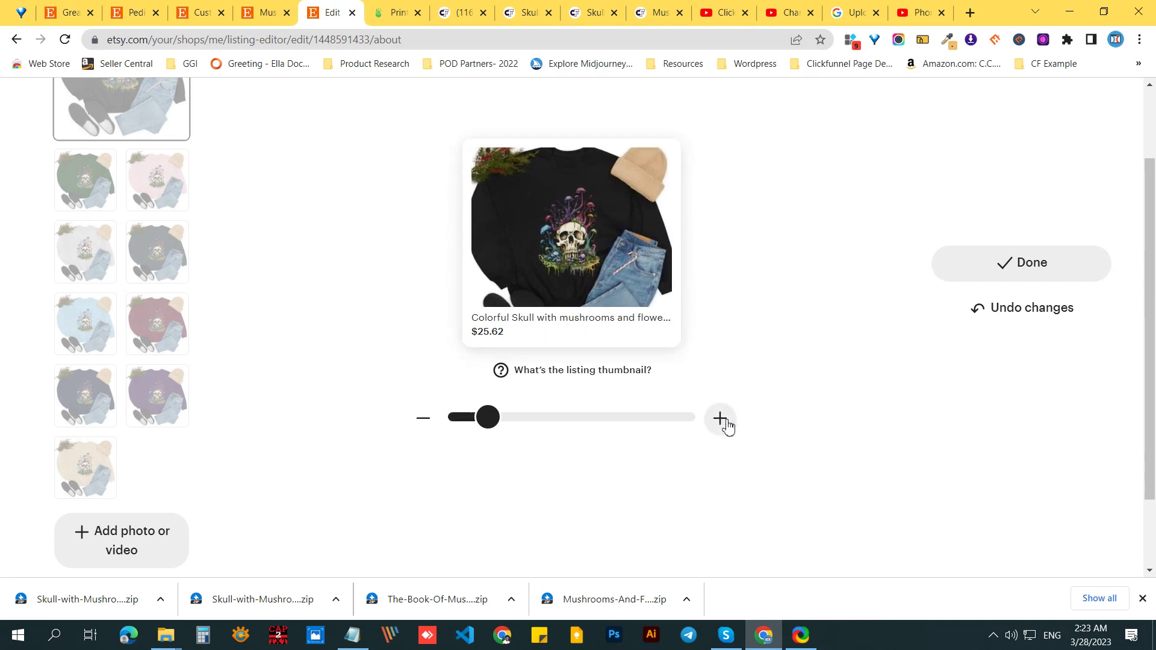
{"action": "left_click", "coordinate": [725, 423]}
{"action": "left_click_drag", "start_coordinate": [602, 217], "coordinate": [605, 242]}
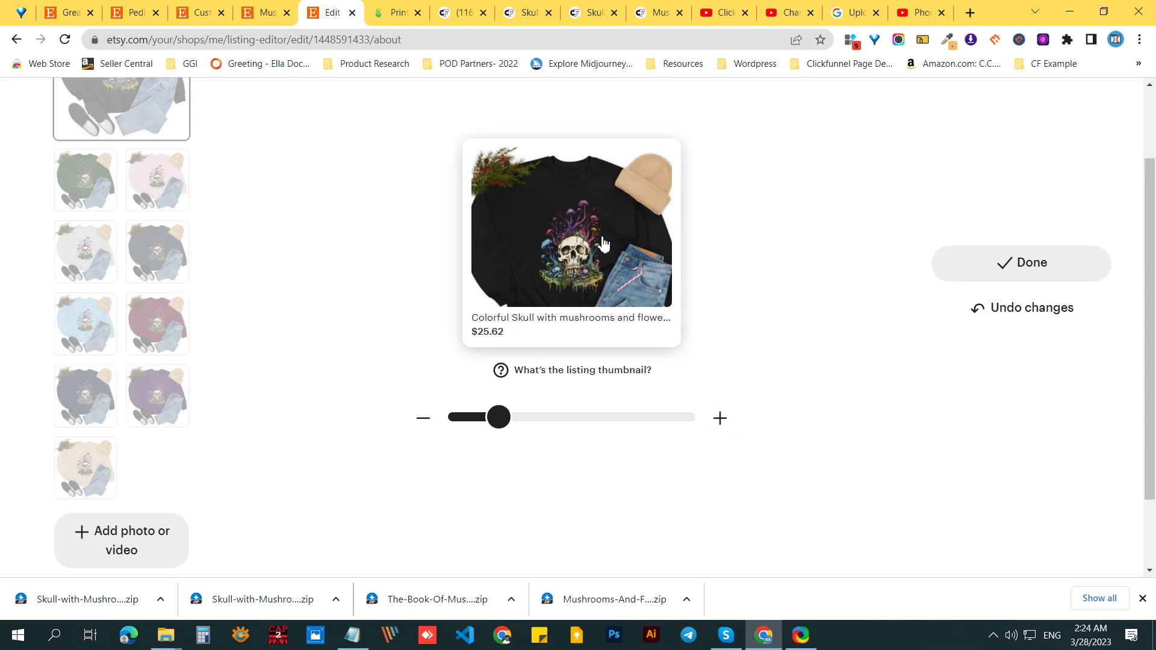
{"action": "left_click", "coordinate": [1057, 279]}
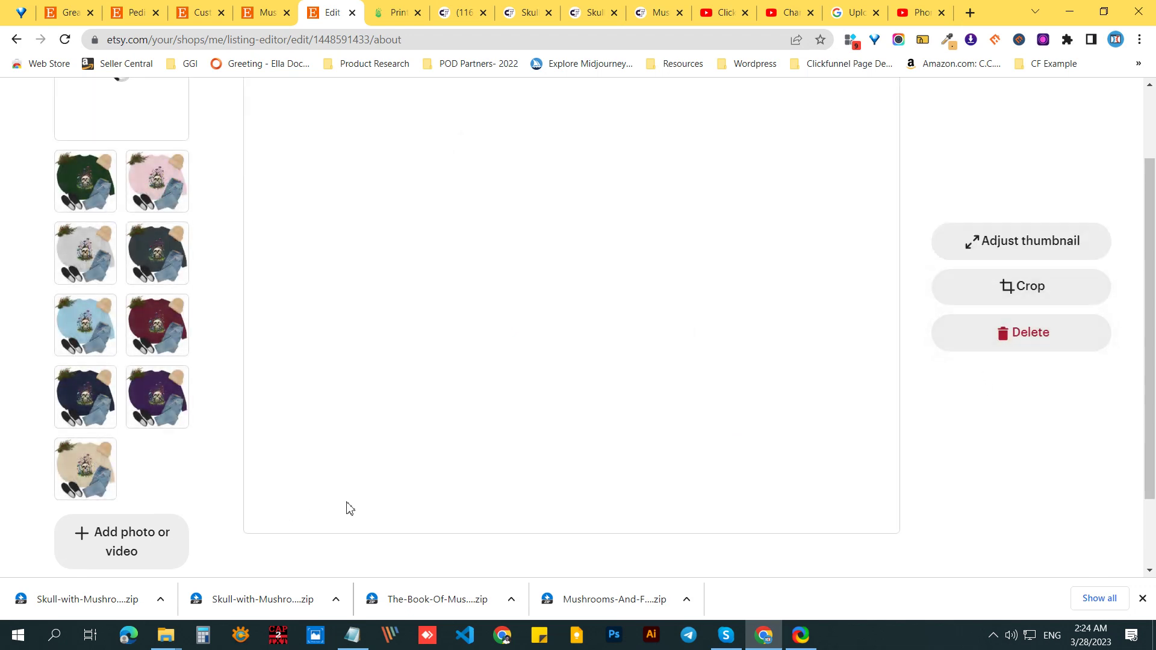
Step: Keep the photo edits instead of discarding them and apply them to the listing
{"action": "scroll", "coordinate": [1045, 273], "scroll_direction": "up", "scroll_amount": 2}
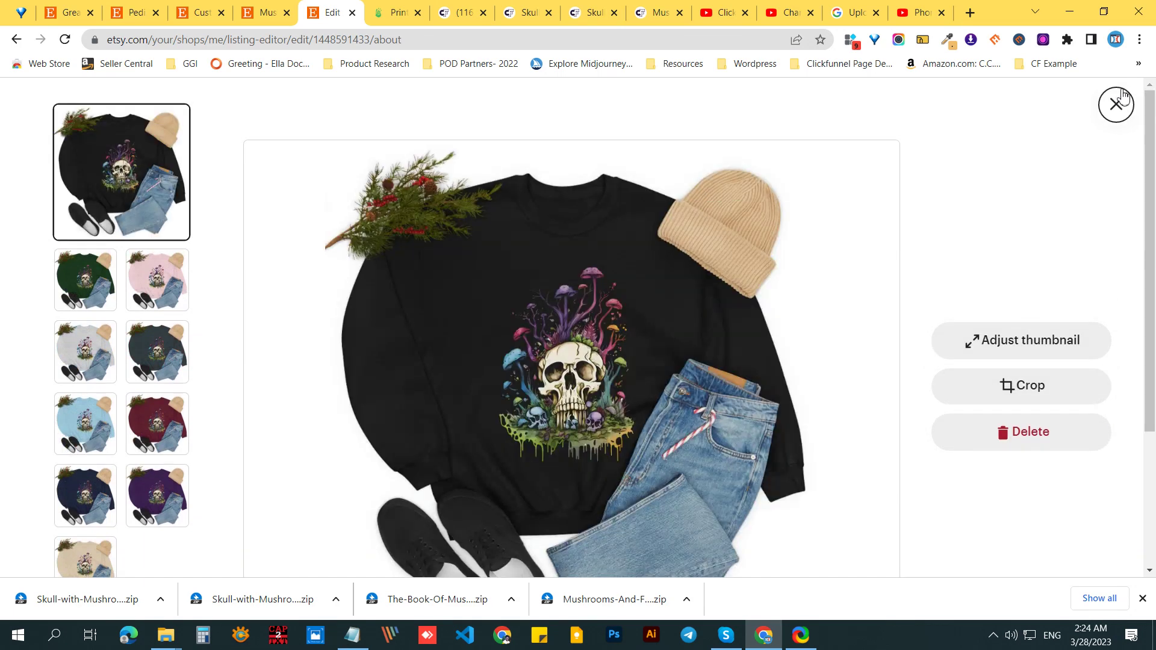
{"action": "left_click", "coordinate": [1117, 106]}
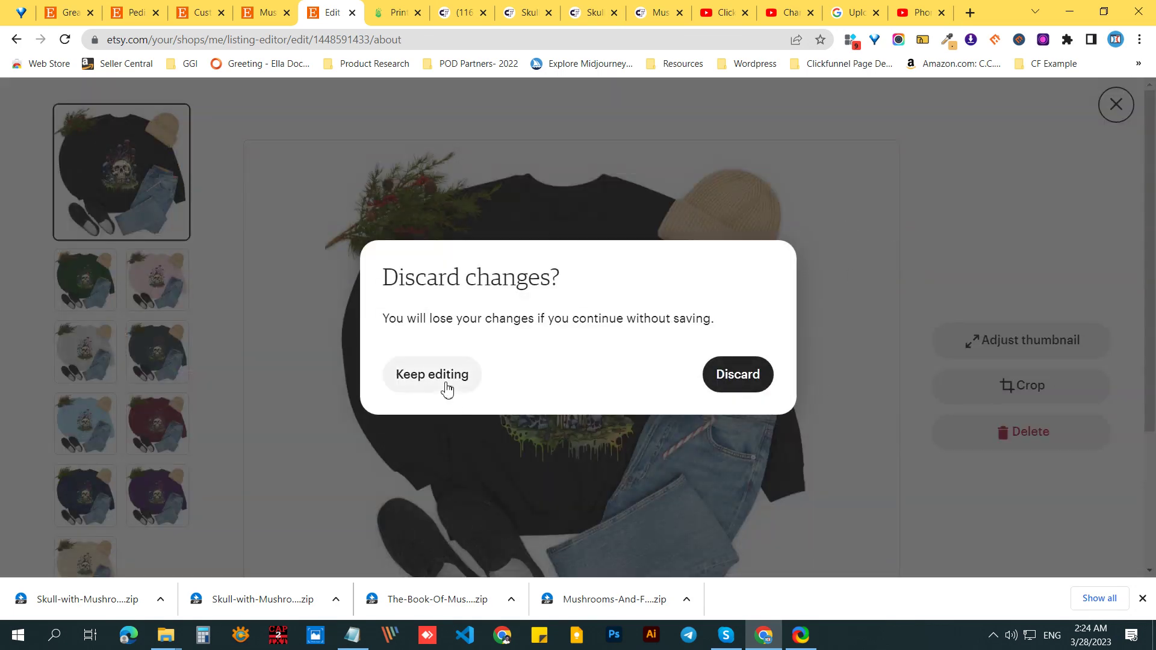
{"action": "left_click", "coordinate": [388, 381]}
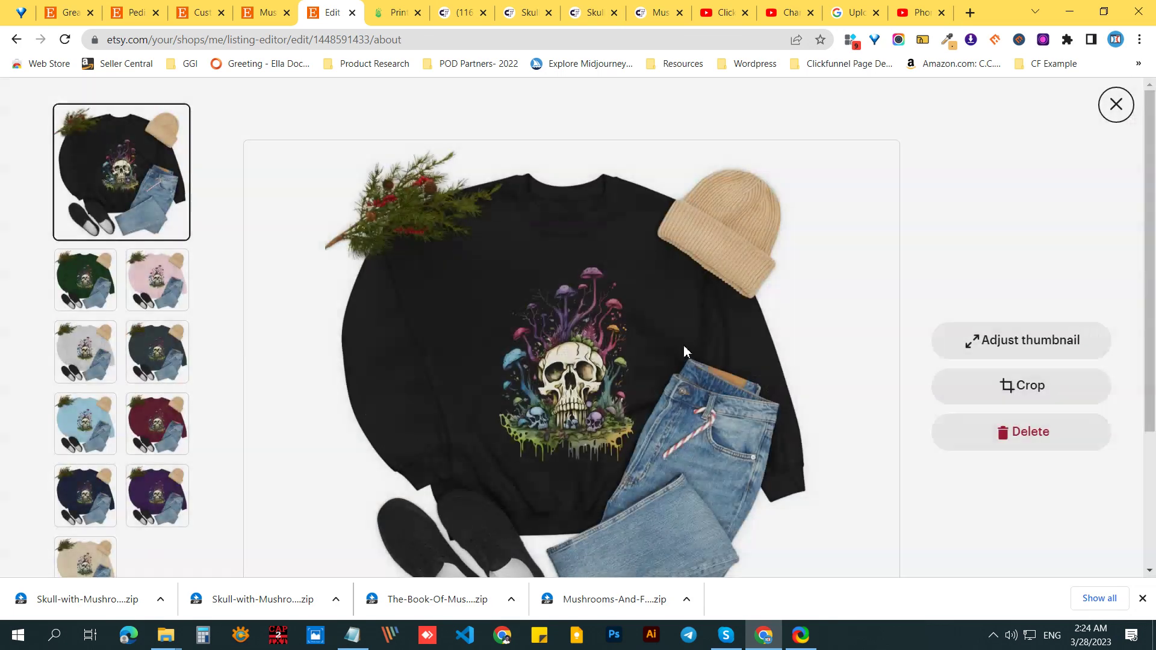
{"action": "scroll", "coordinate": [1015, 250], "scroll_direction": "down", "scroll_amount": 3}
{"action": "left_click", "coordinate": [1077, 533]}
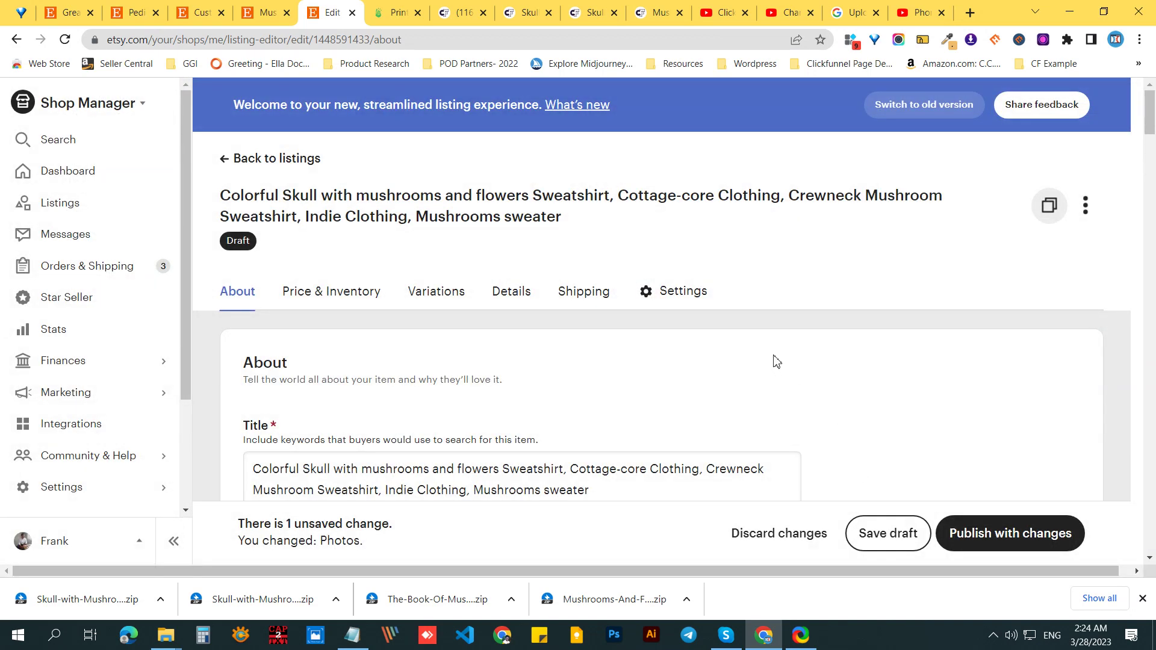
Step: Remove the two extra blank lines above the DETAILS section divider in the listing description
{"action": "scroll", "coordinate": [775, 361], "scroll_direction": "down", "scroll_amount": 10}
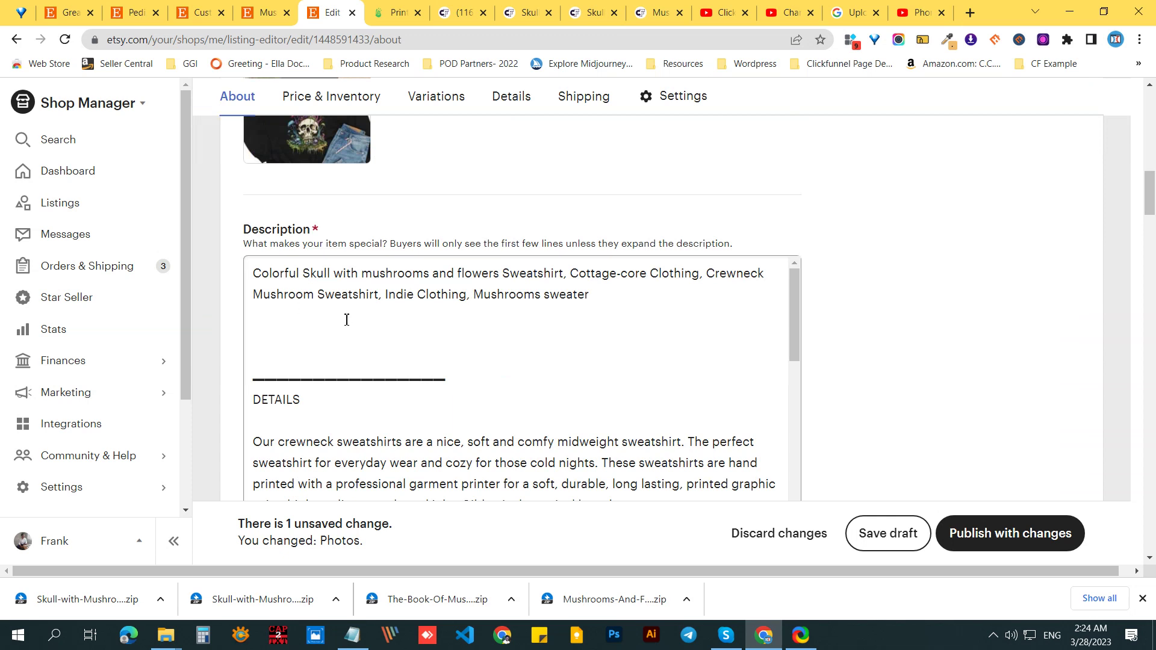
{"action": "left_click", "coordinate": [324, 366]}
{"action": "key", "text": "BackSpace"}
{"action": "key", "text": "BackSpace"}
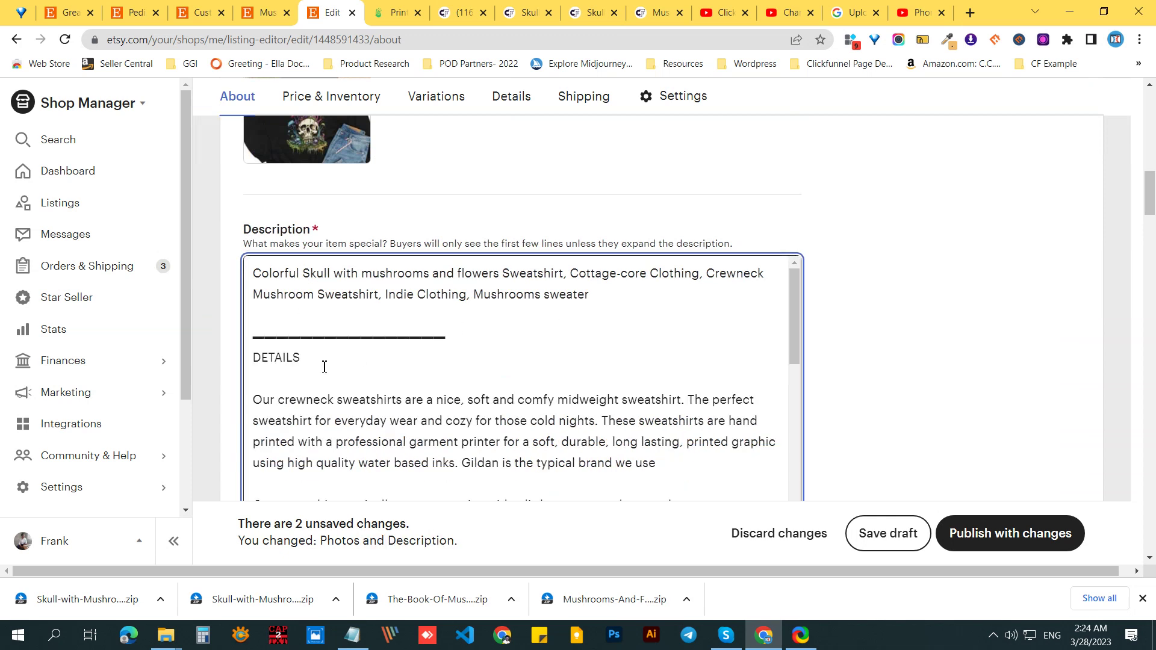
Step: Add personalization to the listing and make it optional for the buyer
{"action": "scroll", "coordinate": [831, 259], "scroll_direction": "down", "scroll_amount": 5}
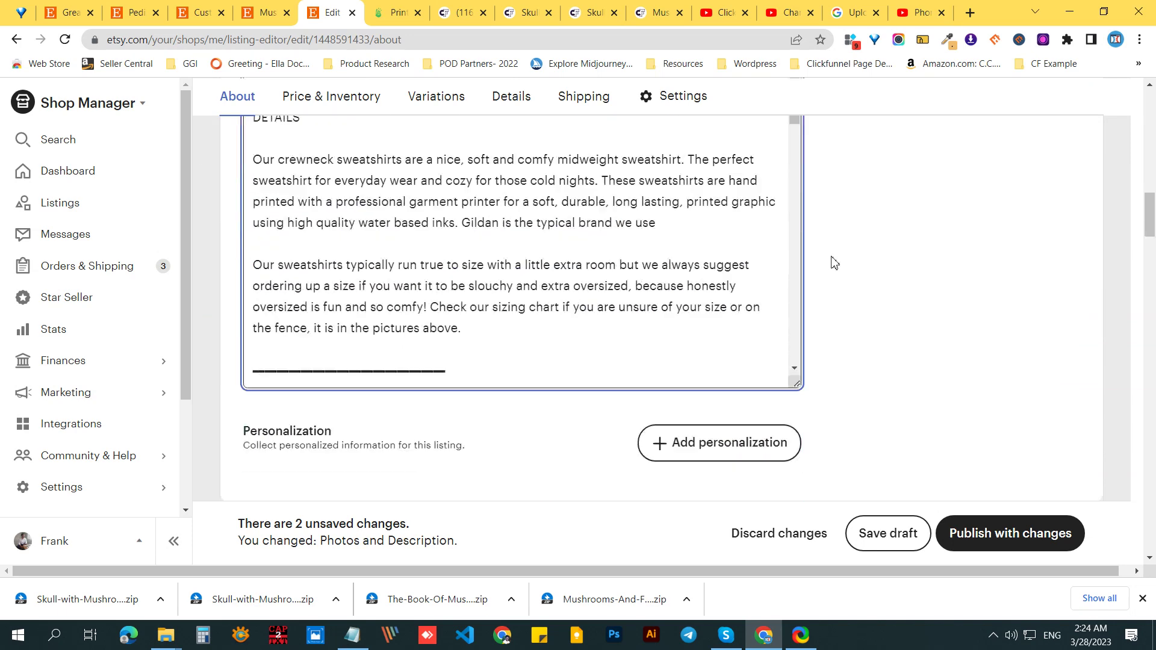
{"action": "scroll", "coordinate": [879, 265], "scroll_direction": "up", "scroll_amount": 2}
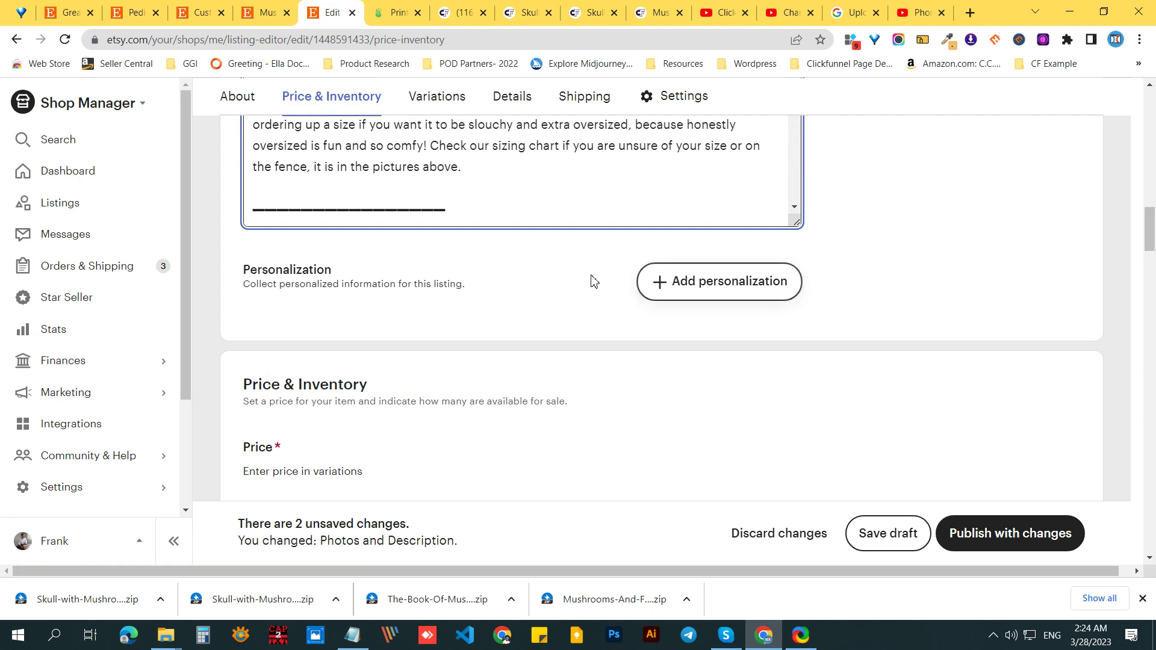
{"action": "left_click", "coordinate": [726, 297]}
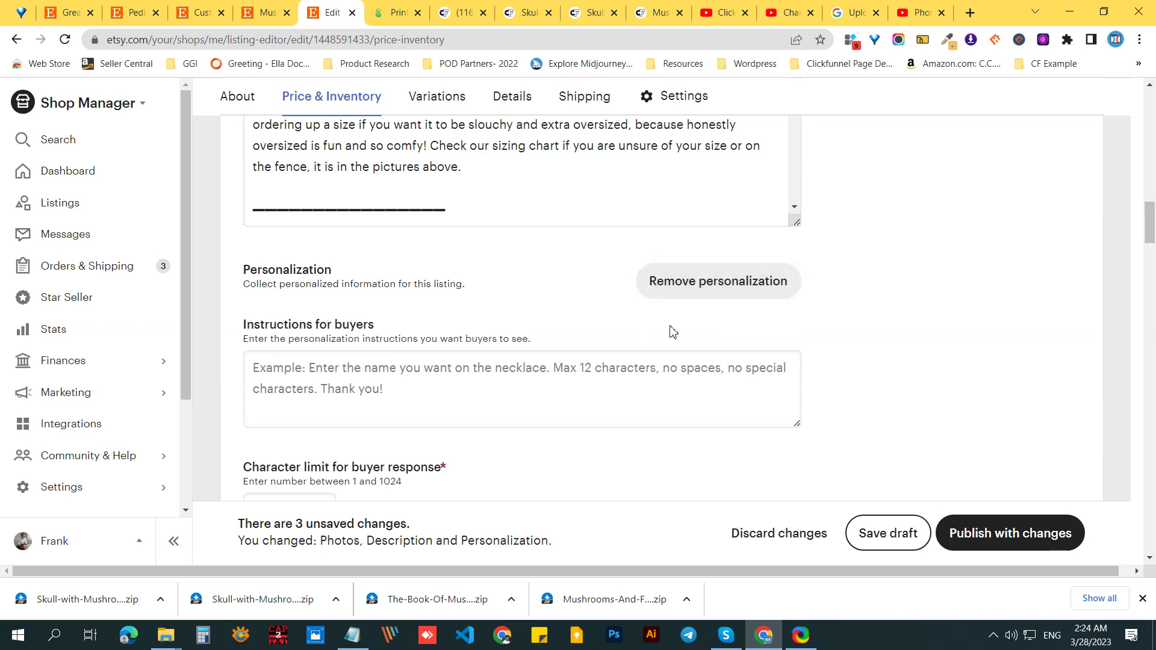
{"action": "scroll", "coordinate": [404, 382], "scroll_direction": "down", "scroll_amount": 4}
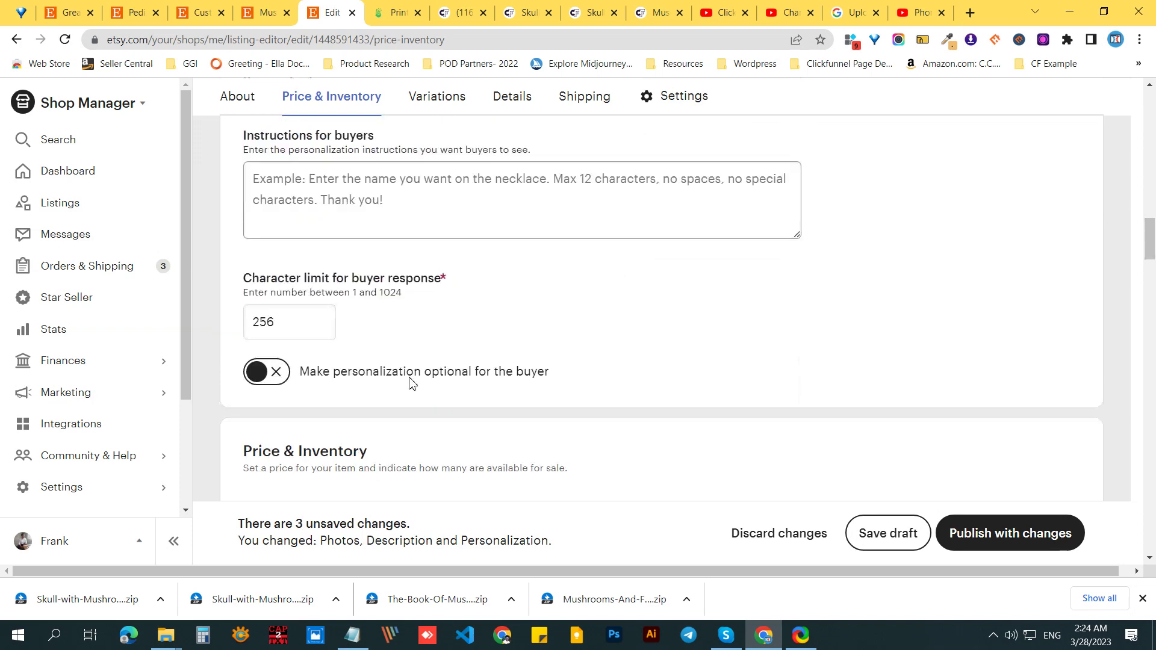
{"action": "left_click", "coordinate": [278, 365]}
{"action": "scroll", "coordinate": [364, 382], "scroll_direction": "down", "scroll_amount": 2}
{"action": "scroll", "coordinate": [423, 371], "scroll_direction": "up", "scroll_amount": 5}
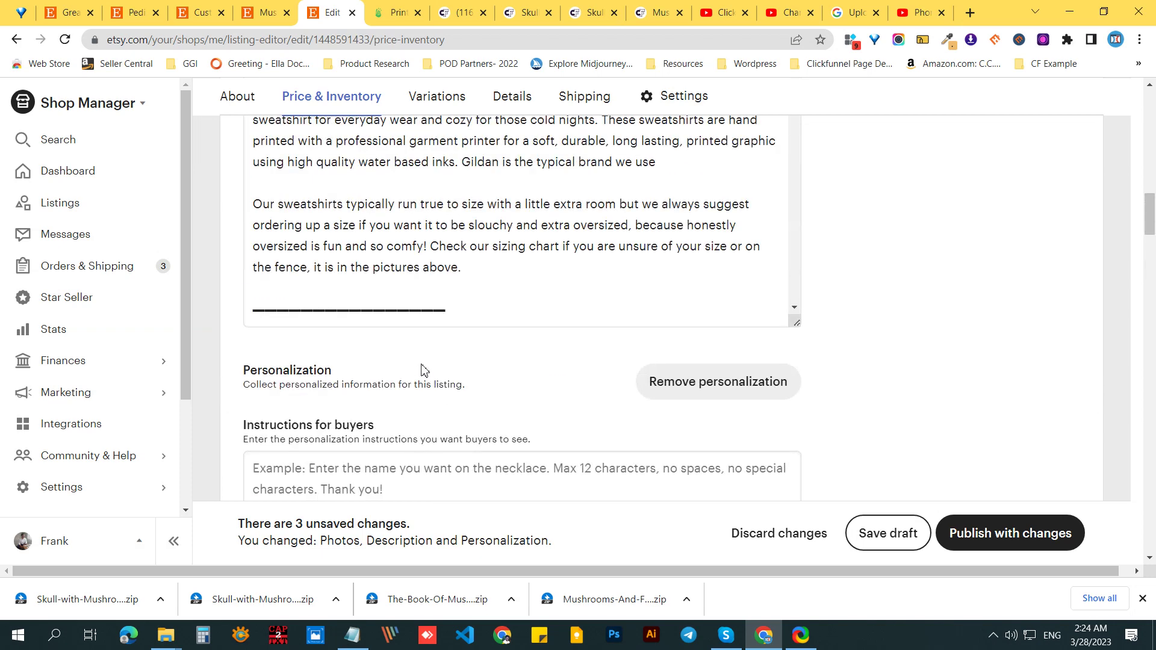
{"action": "scroll", "coordinate": [458, 373], "scroll_direction": "up", "scroll_amount": 5}
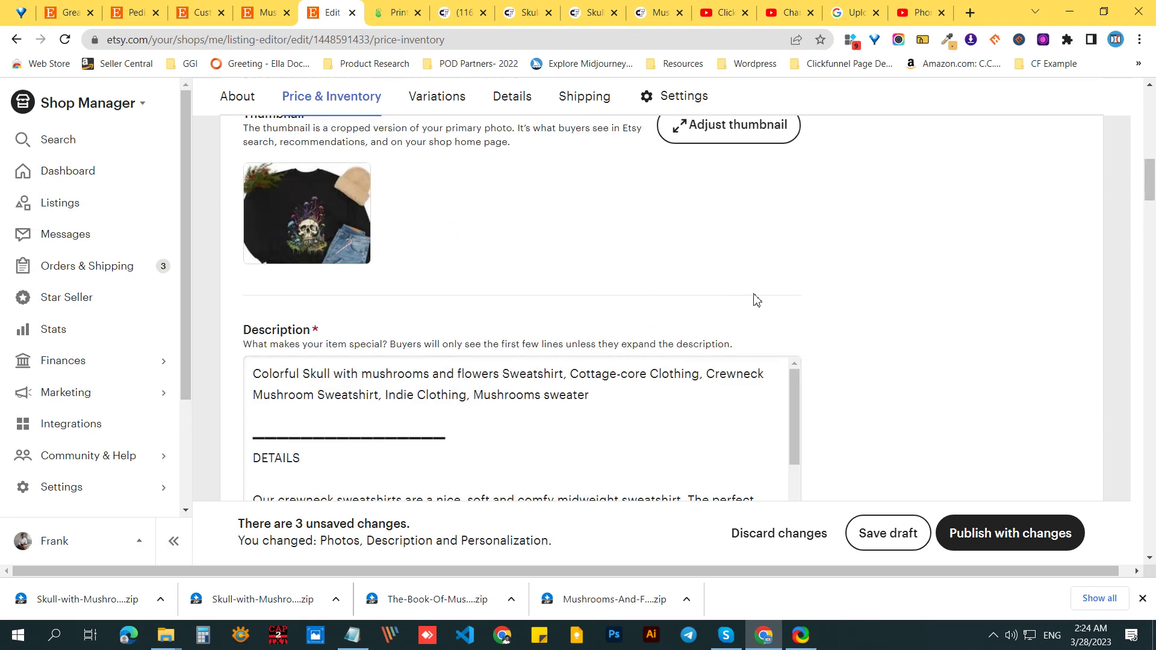
{"action": "scroll", "coordinate": [757, 297], "scroll_direction": "down", "scroll_amount": 5}
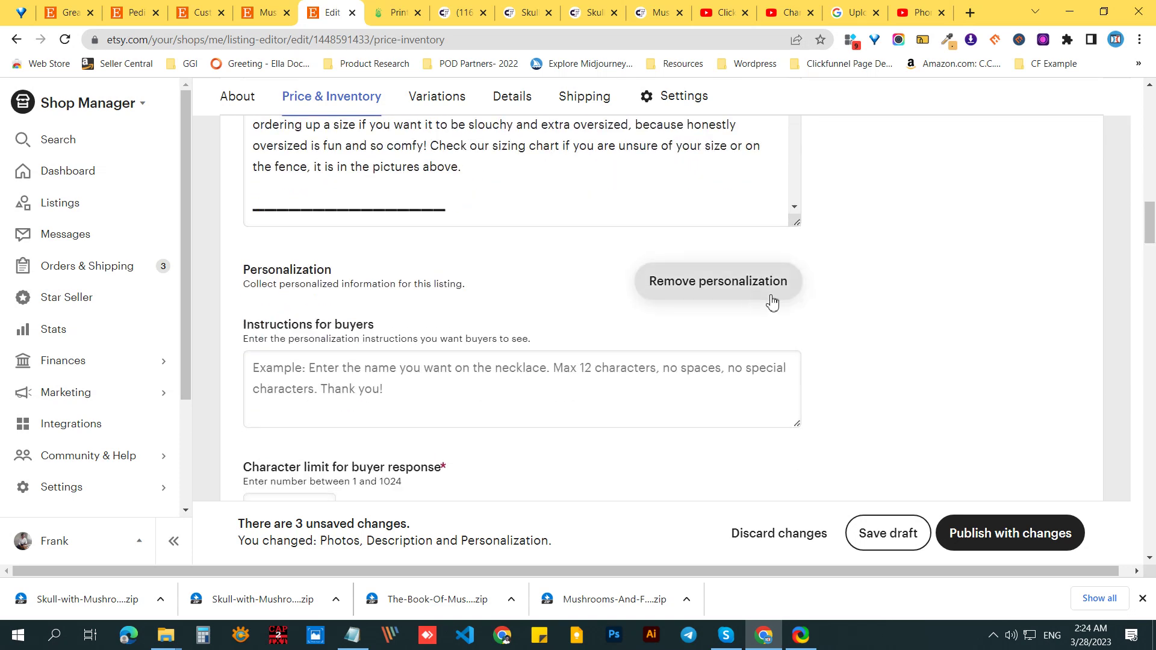
Step: Review the listing's personalization, price and inventory, and size and color variation settings, and dismiss the photo-linking tip
{"action": "scroll", "coordinate": [852, 292], "scroll_direction": "down", "scroll_amount": 6}
{"action": "scroll", "coordinate": [843, 289], "scroll_direction": "up", "scroll_amount": 2}
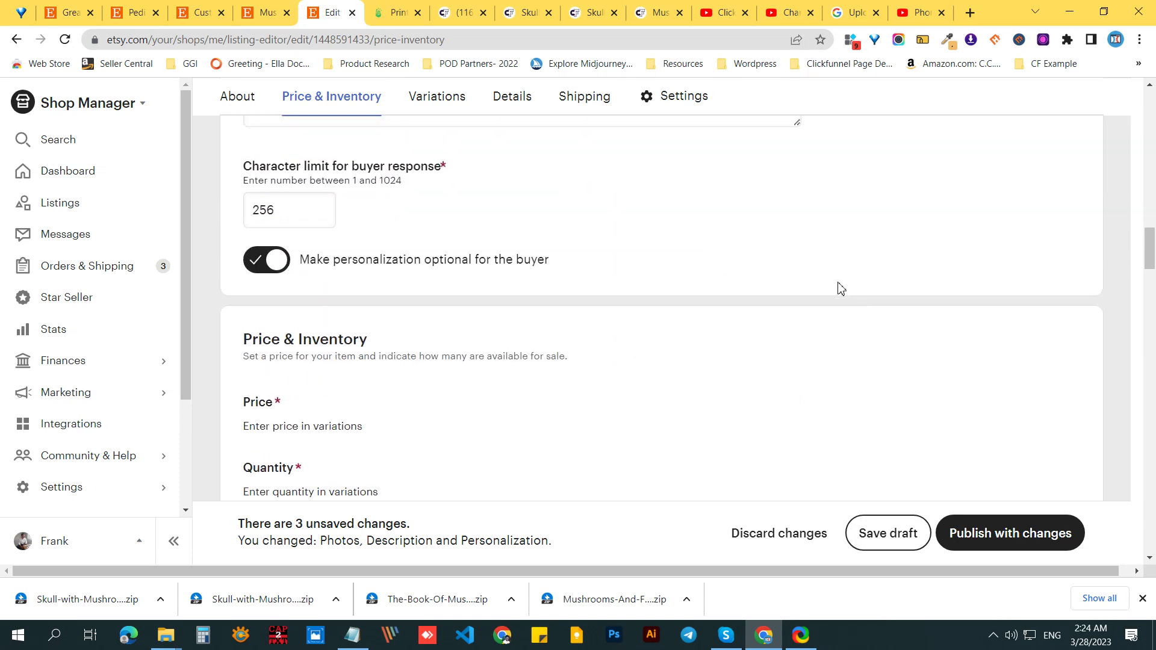
{"action": "scroll", "coordinate": [841, 289], "scroll_direction": "down", "scroll_amount": 3}
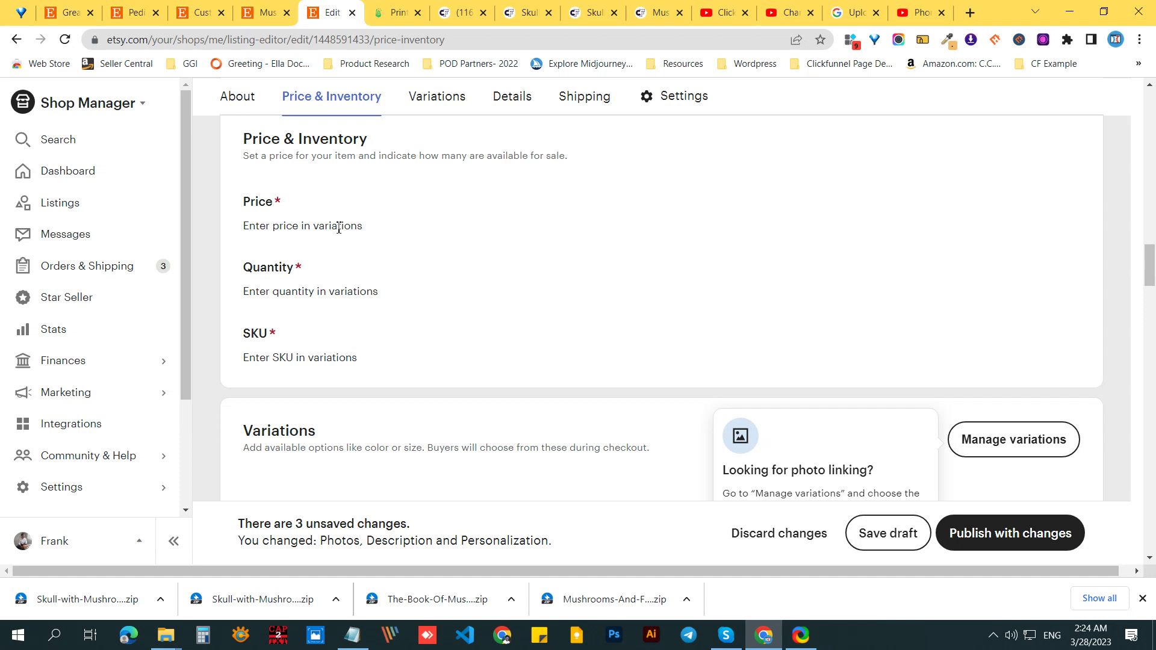
{"action": "scroll", "coordinate": [339, 227], "scroll_direction": "up", "scroll_amount": 2}
{"action": "scroll", "coordinate": [329, 349], "scroll_direction": "down", "scroll_amount": 5}
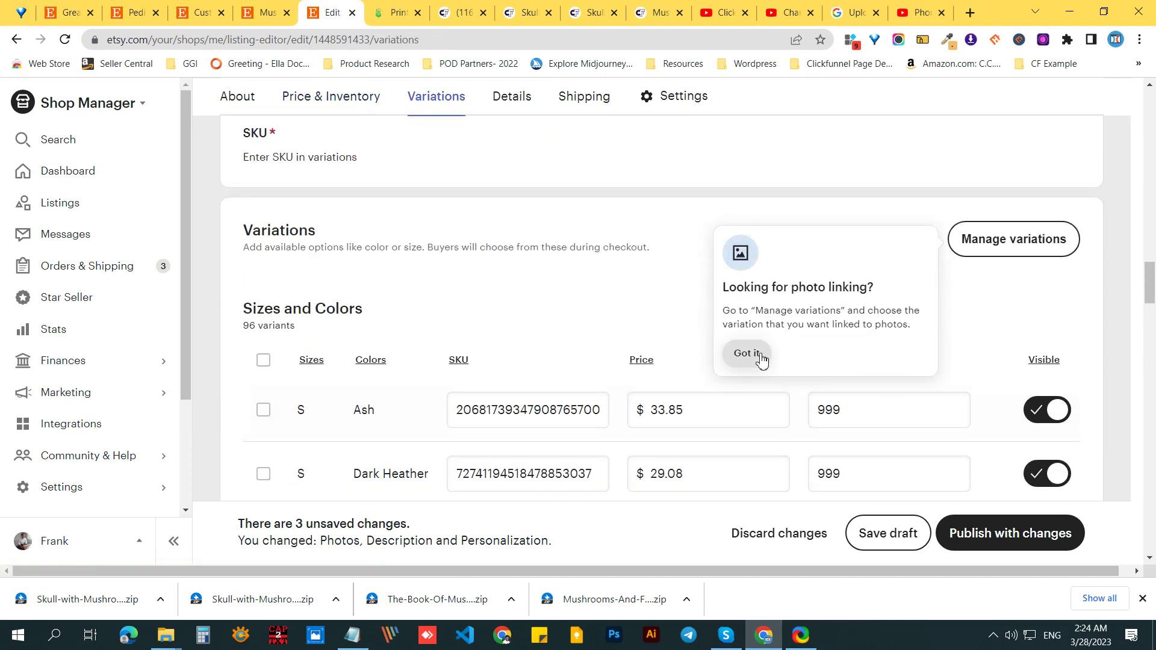
{"action": "left_click", "coordinate": [757, 357]}
{"action": "scroll", "coordinate": [550, 319], "scroll_direction": "down", "scroll_amount": 3}
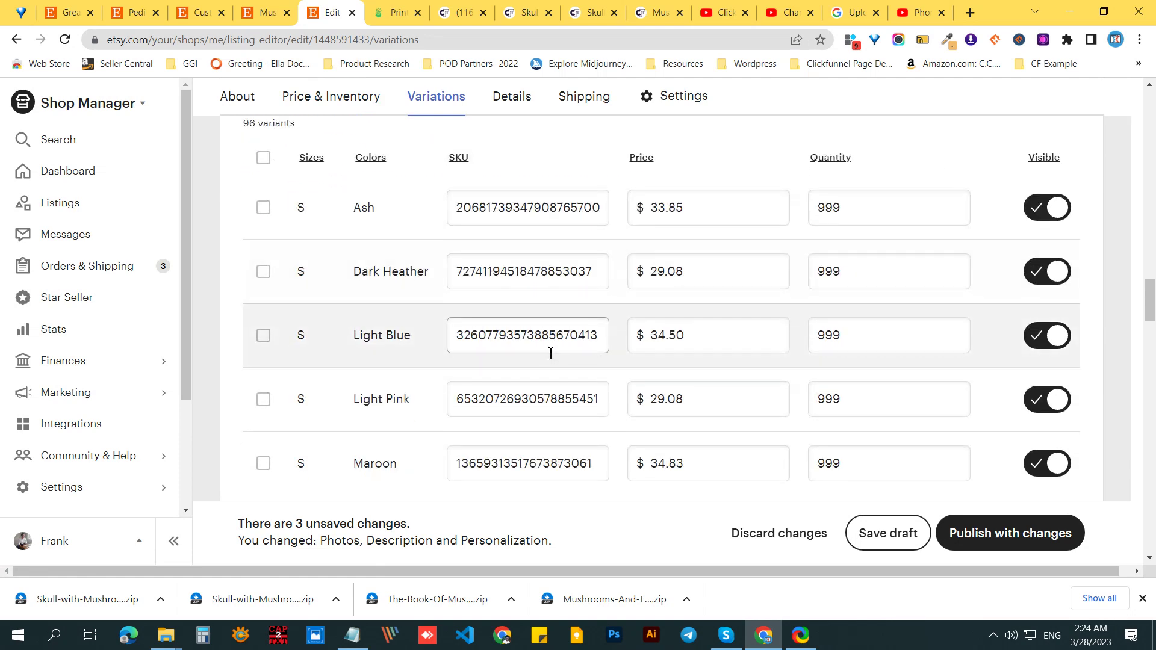
{"action": "scroll", "coordinate": [550, 353], "scroll_direction": "down", "scroll_amount": 10}
{"action": "scroll", "coordinate": [272, 371], "scroll_direction": "up", "scroll_amount": 5}
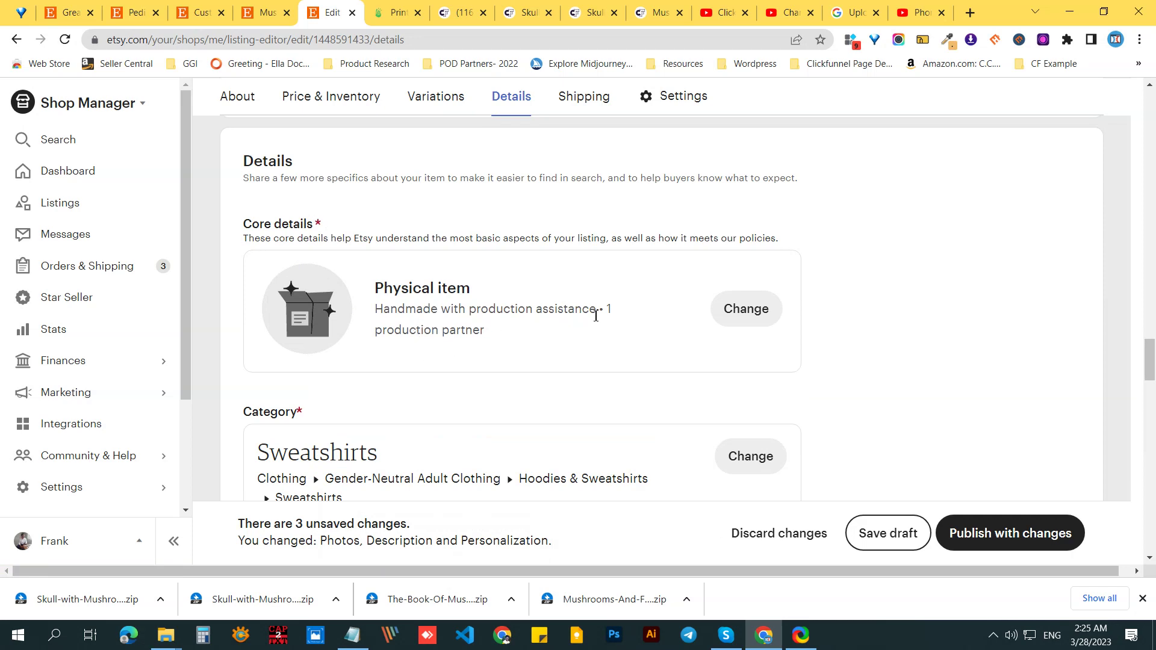
Step: Set the listing's sustainability attribute to Organic cotton and Recycled polyester
{"action": "scroll", "coordinate": [577, 343], "scroll_direction": "down", "scroll_amount": 2}
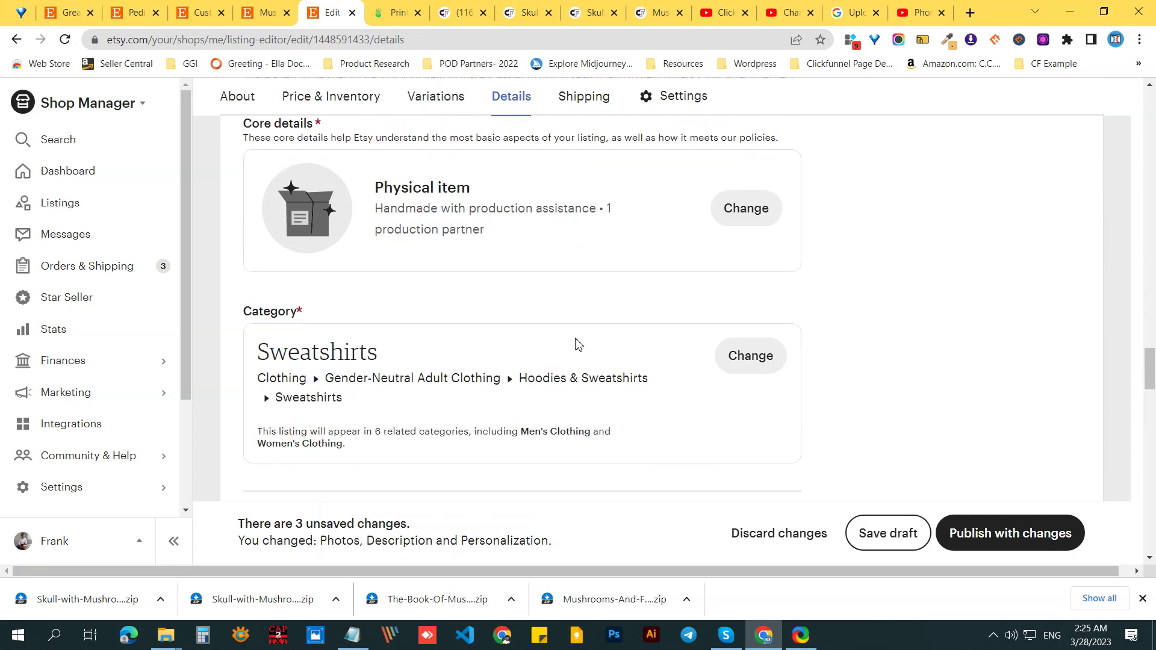
{"action": "scroll", "coordinate": [475, 364], "scroll_direction": "down", "scroll_amount": 4}
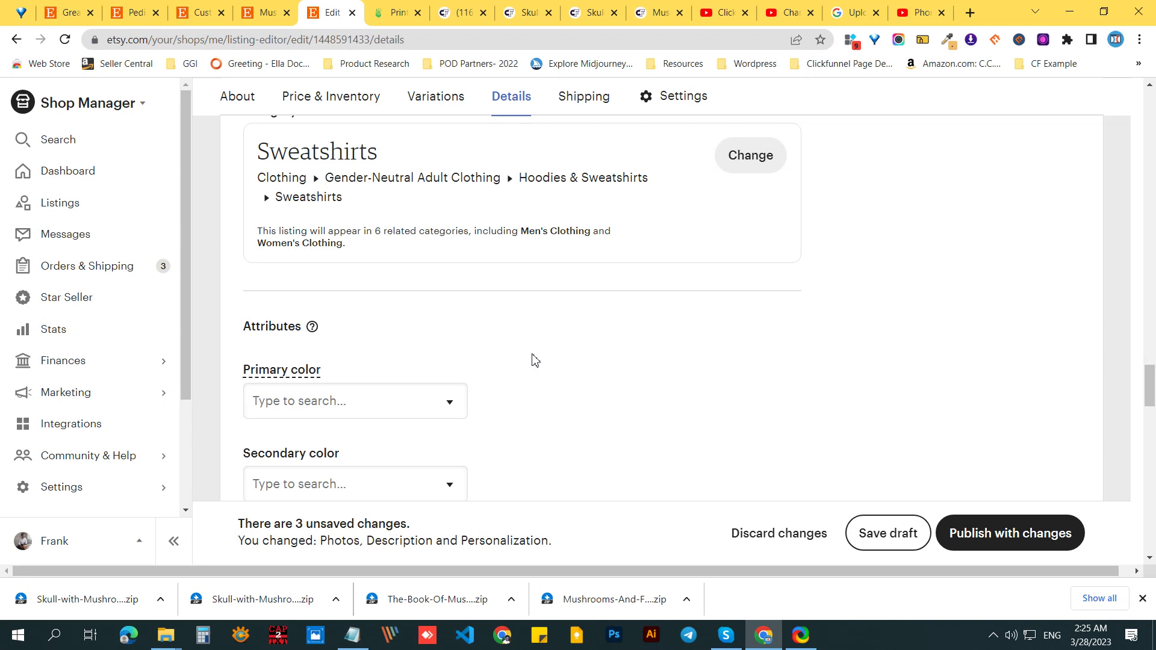
{"action": "scroll", "coordinate": [534, 359], "scroll_direction": "down", "scroll_amount": 4}
{"action": "scroll", "coordinate": [528, 357], "scroll_direction": "down", "scroll_amount": 2}
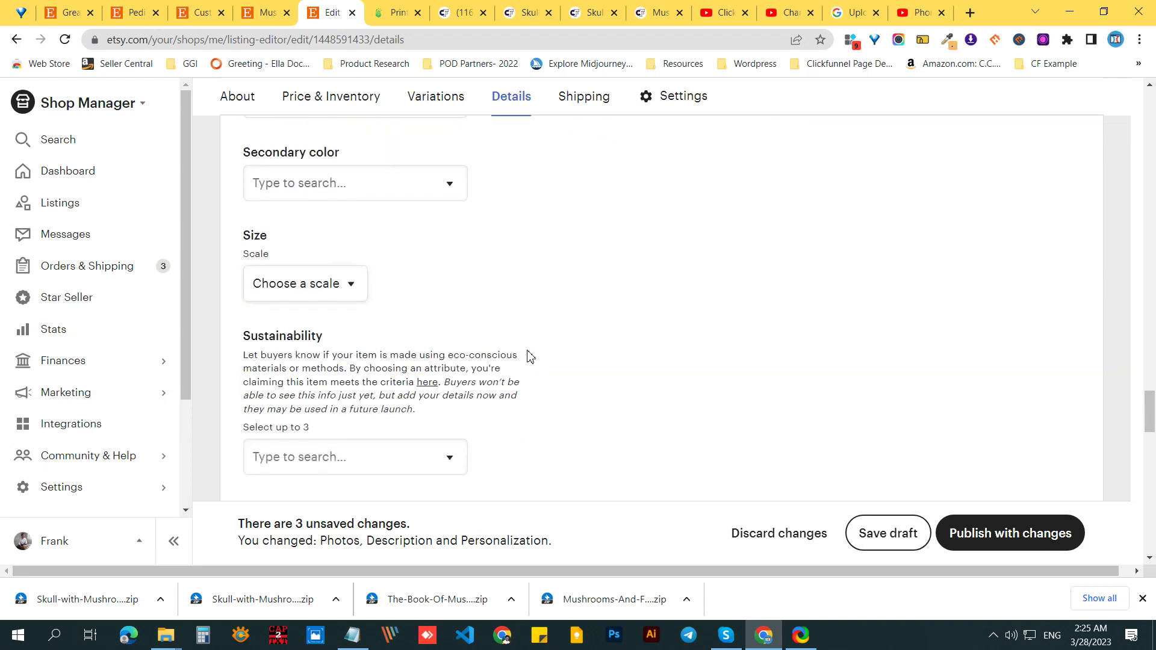
{"action": "scroll", "coordinate": [528, 357], "scroll_direction": "up", "scroll_amount": 4}
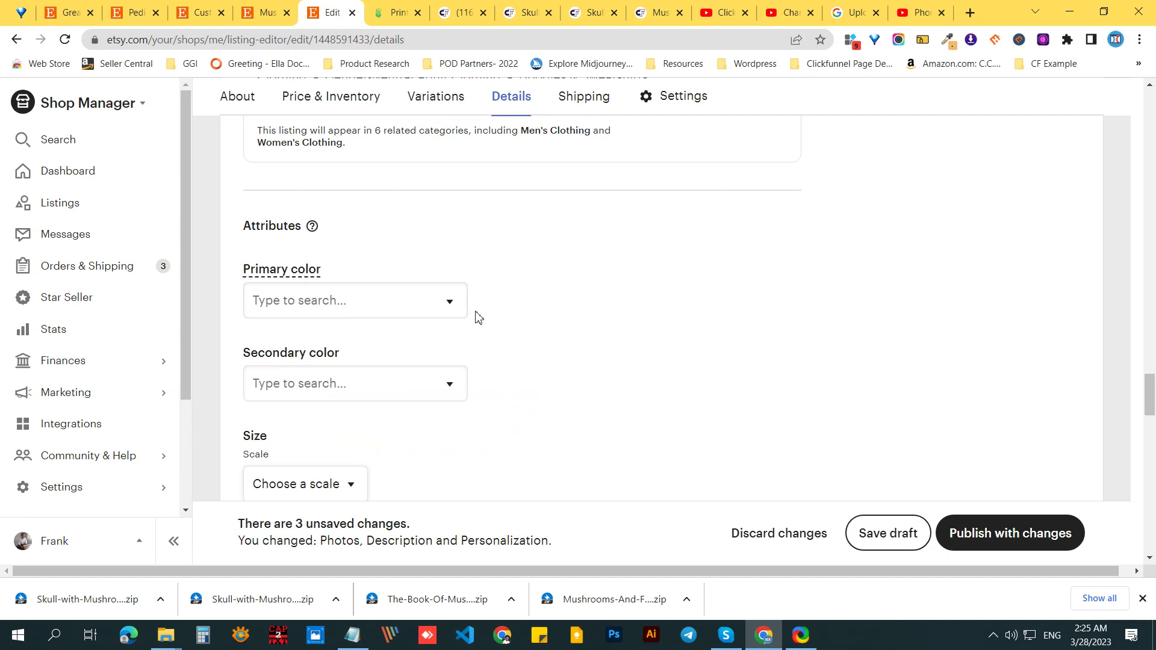
{"action": "scroll", "coordinate": [545, 325], "scroll_direction": "down", "scroll_amount": 2}
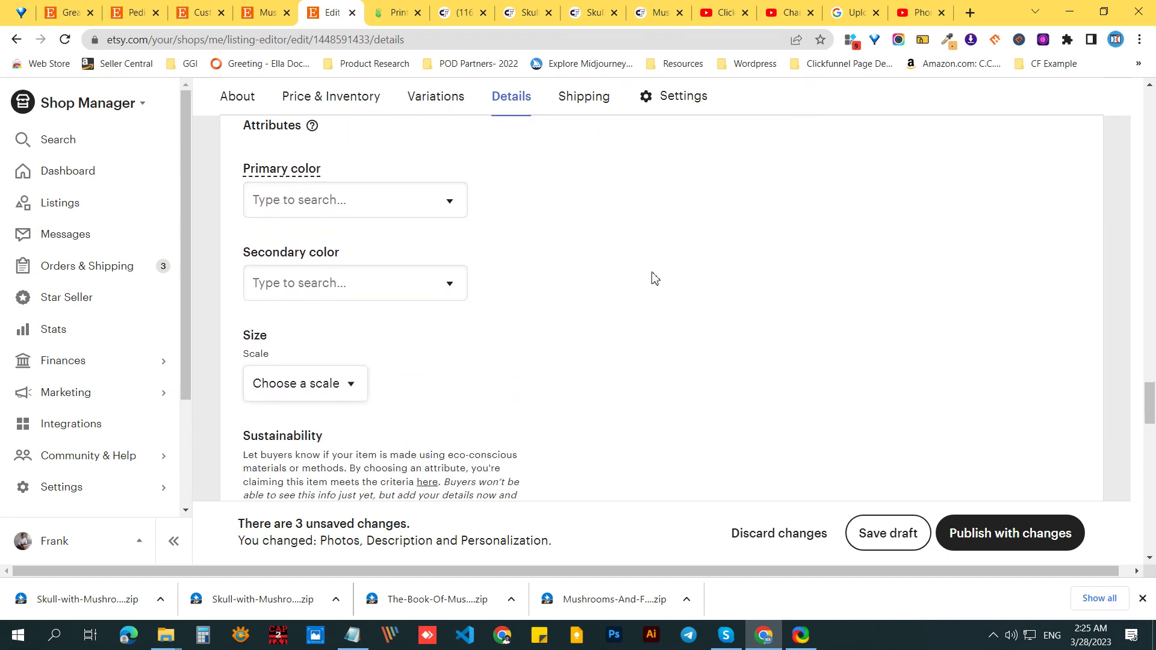
{"action": "scroll", "coordinate": [654, 278], "scroll_direction": "down", "scroll_amount": 4}
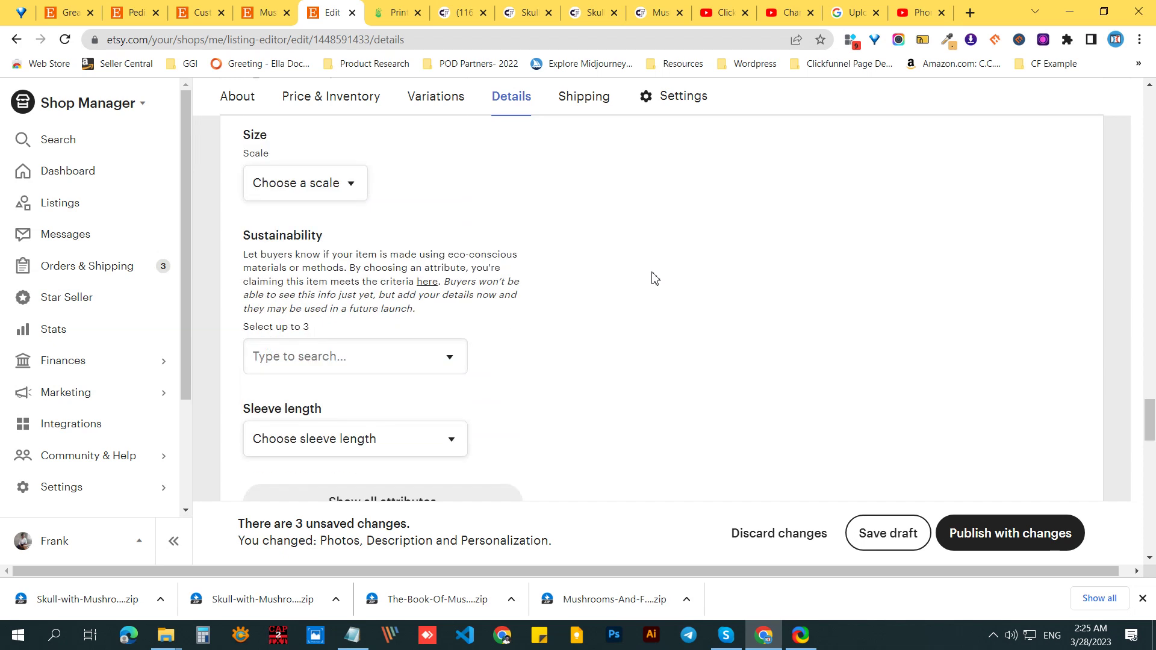
{"action": "left_click", "coordinate": [446, 364]}
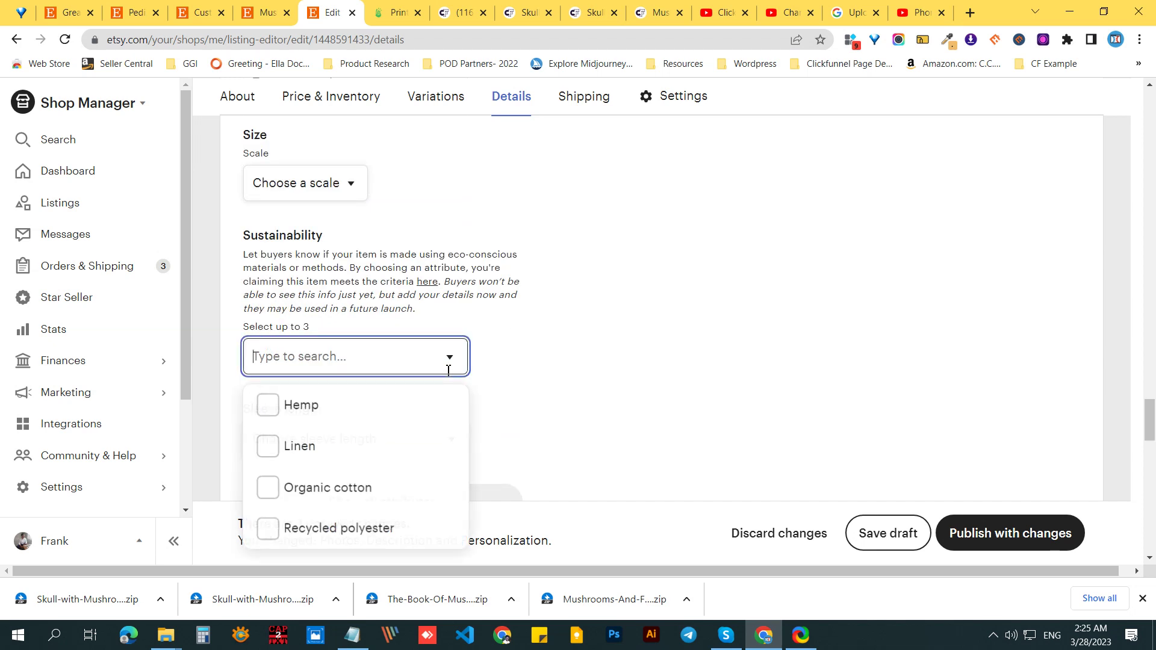
{"action": "left_click", "coordinate": [268, 486]}
{"action": "left_click", "coordinate": [269, 530]}
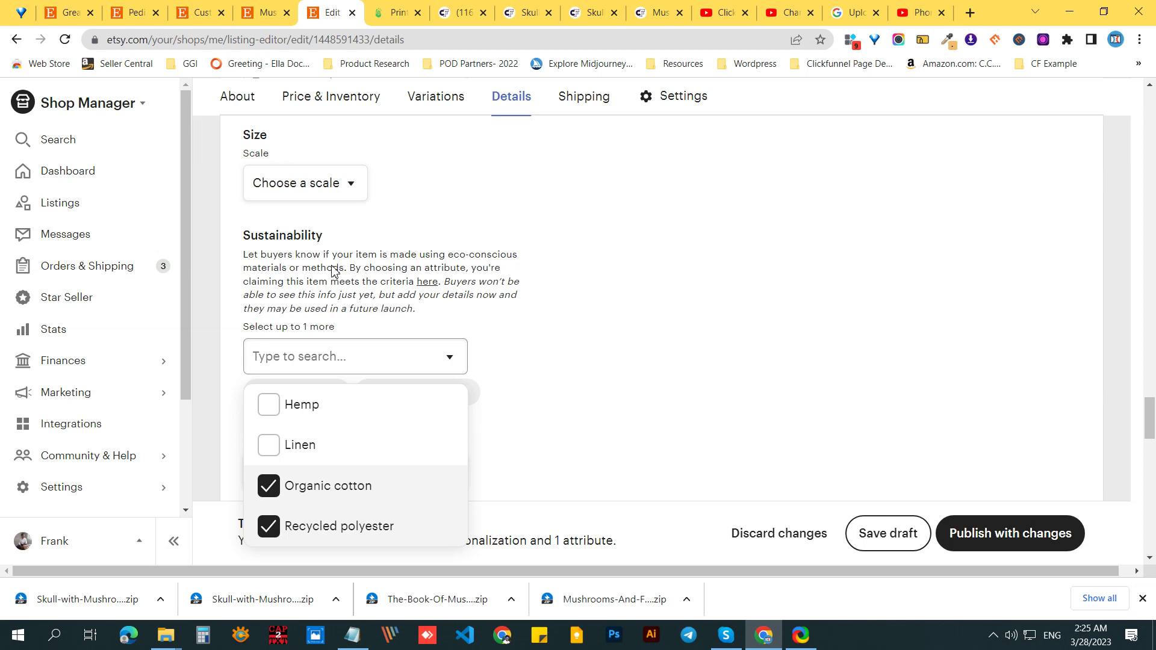
{"action": "left_click", "coordinate": [632, 287]}
Step: Show all the listing's attributes and set the sleeve length to Long sleeve
{"action": "scroll", "coordinate": [617, 325], "scroll_direction": "down", "scroll_amount": 3}
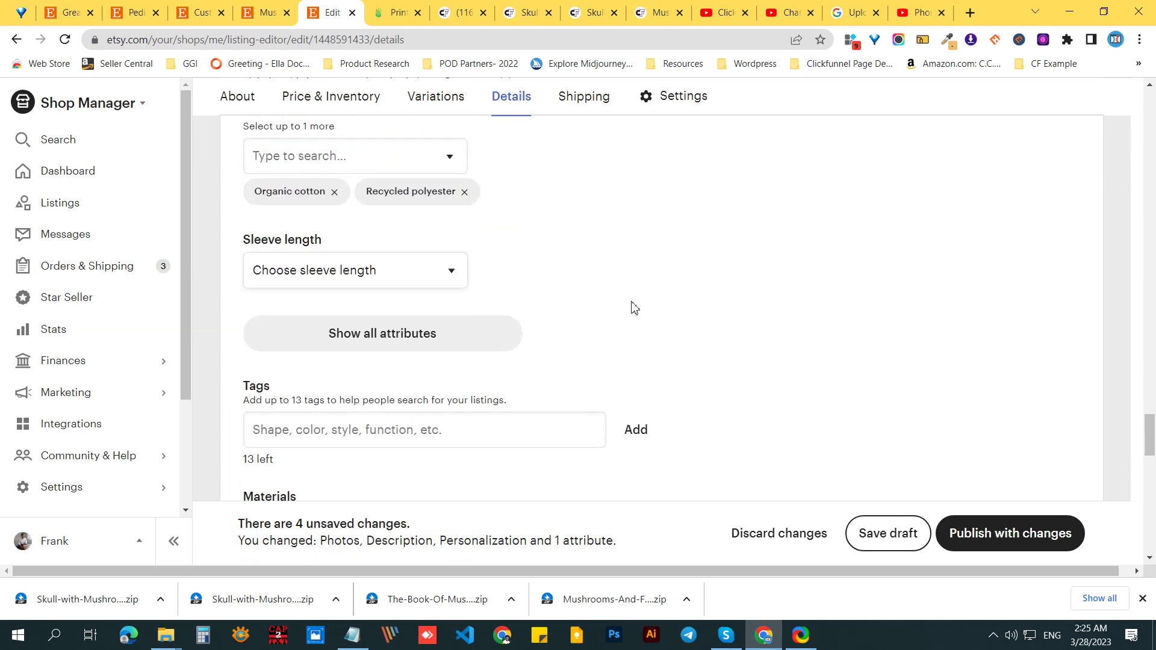
{"action": "left_click", "coordinate": [462, 330]}
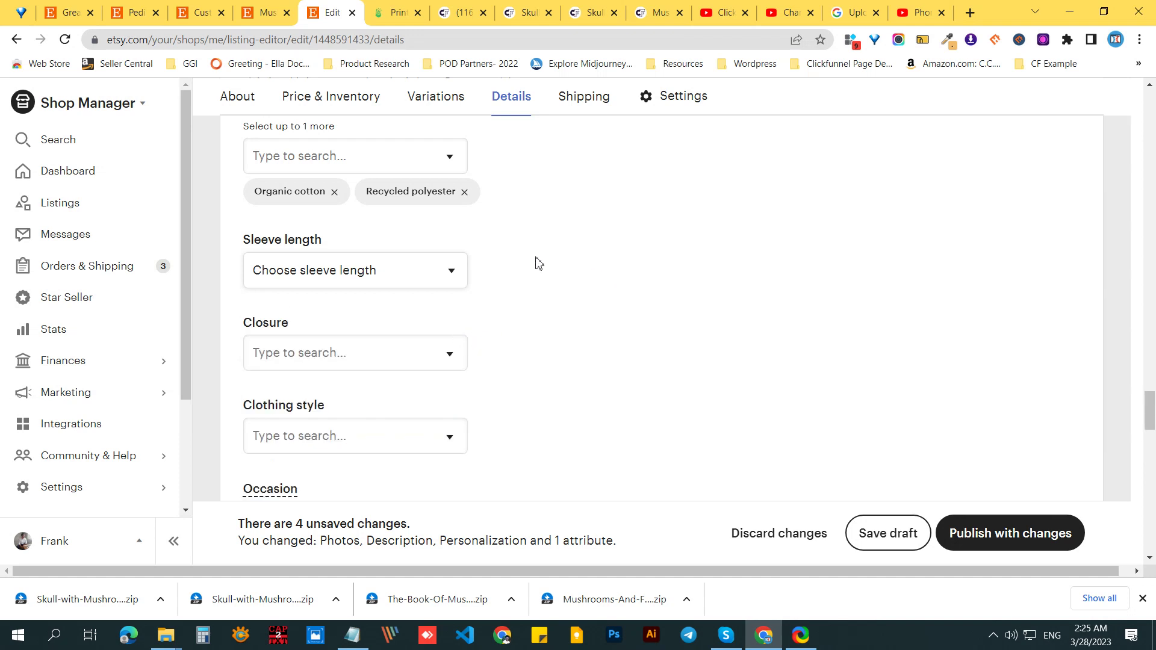
{"action": "left_click", "coordinate": [348, 270]}
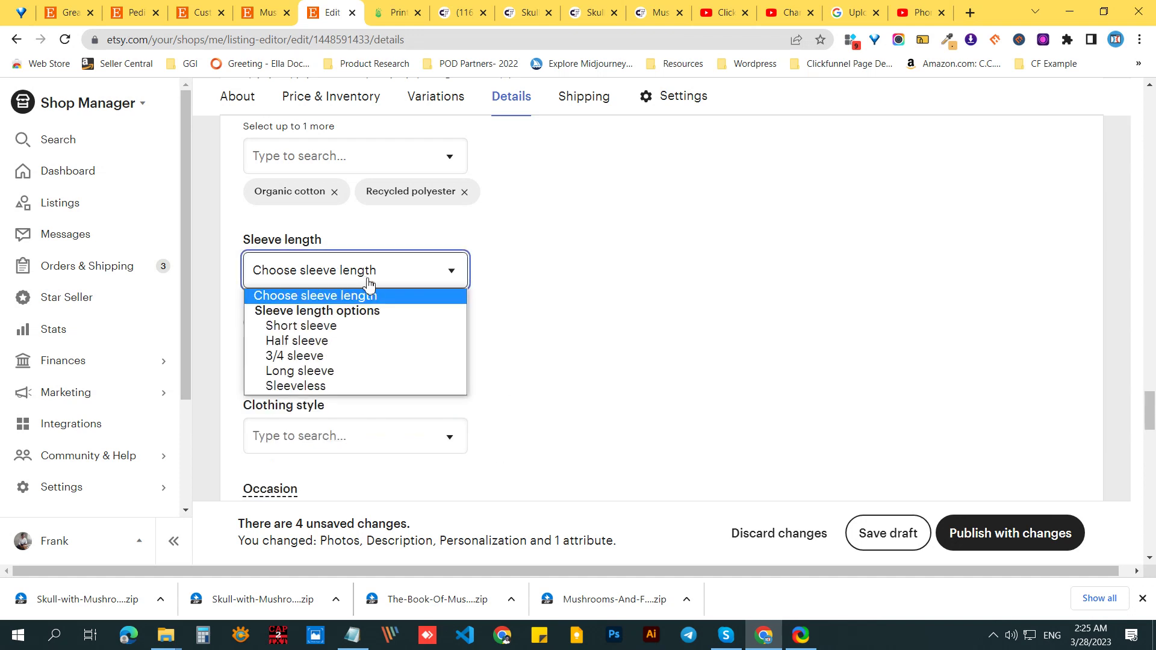
{"action": "left_click", "coordinate": [321, 377]}
Step: Set the closure attribute of the sweatshirt to Pullover
{"action": "scroll", "coordinate": [323, 377], "scroll_direction": "down", "scroll_amount": 2}
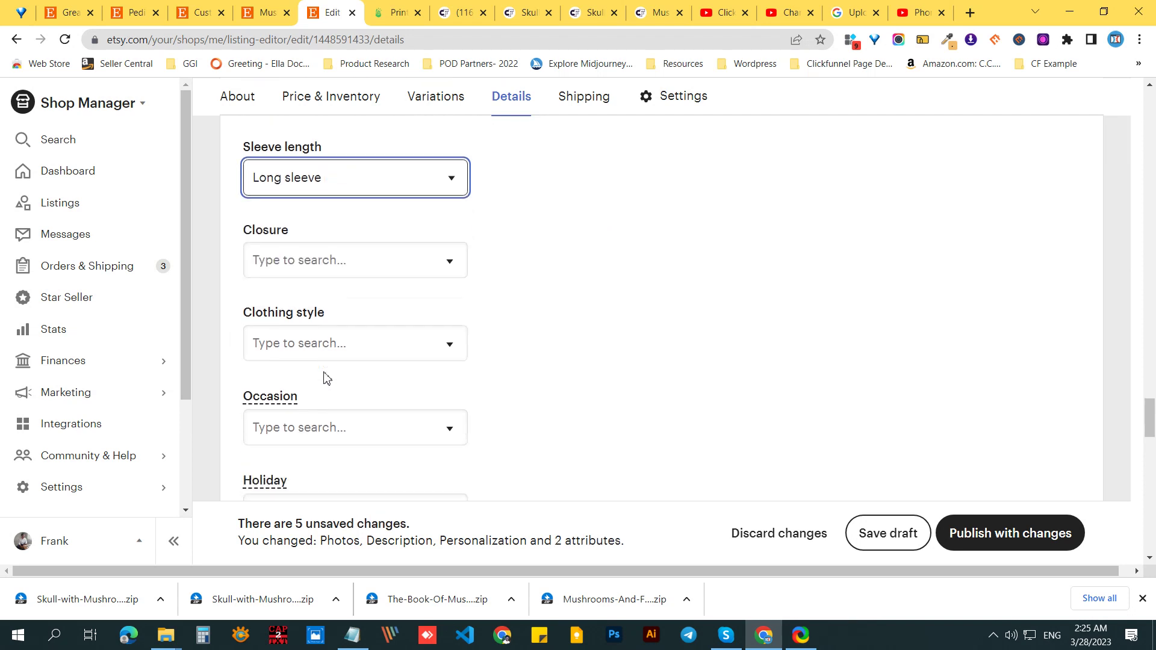
{"action": "left_click", "coordinate": [403, 258]}
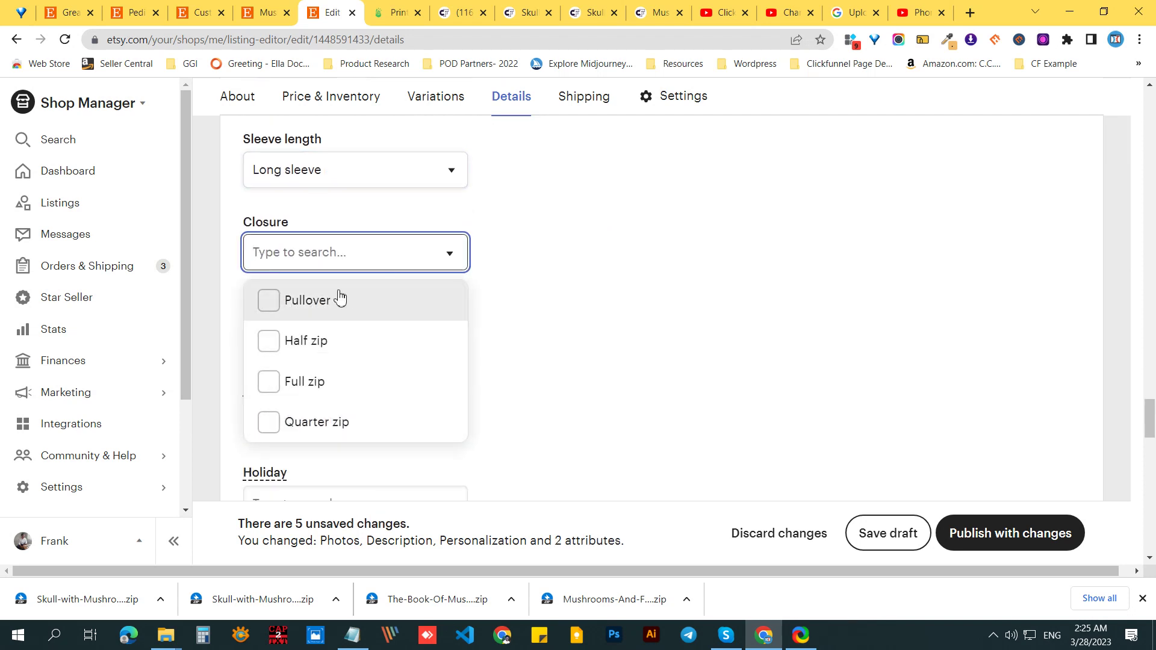
{"action": "left_click", "coordinate": [275, 307]}
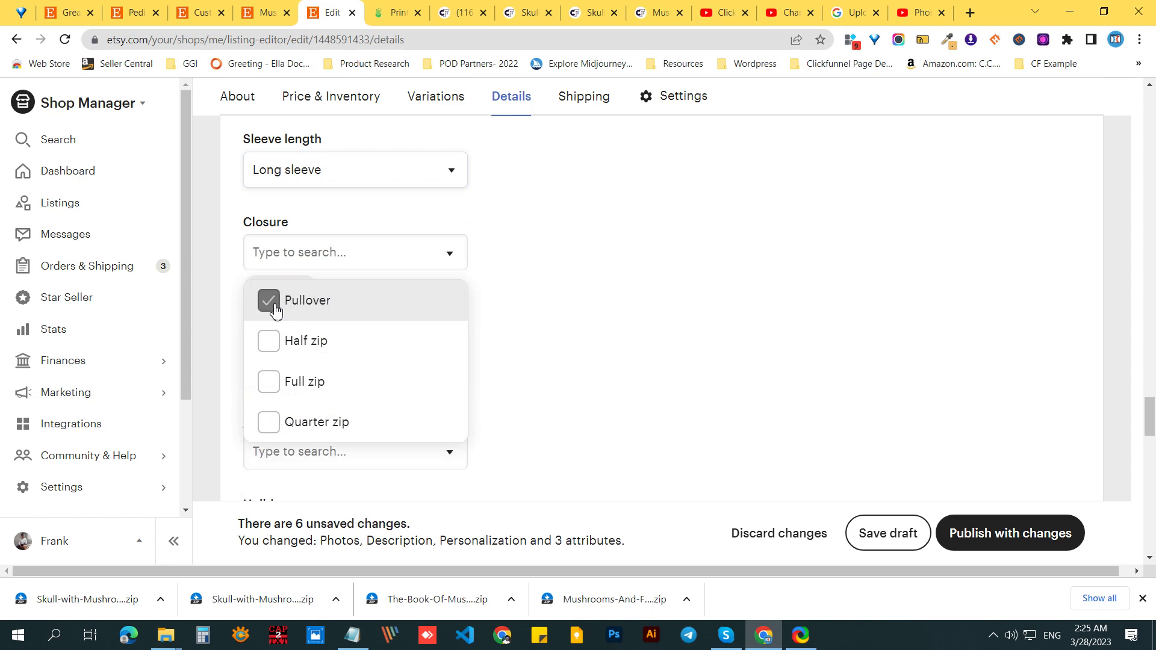
{"action": "left_click", "coordinate": [600, 333]}
Step: Set the clothing style attribute to Minimalist and the occasion to Birthday
{"action": "scroll", "coordinate": [600, 333], "scroll_direction": "down", "scroll_amount": 3}
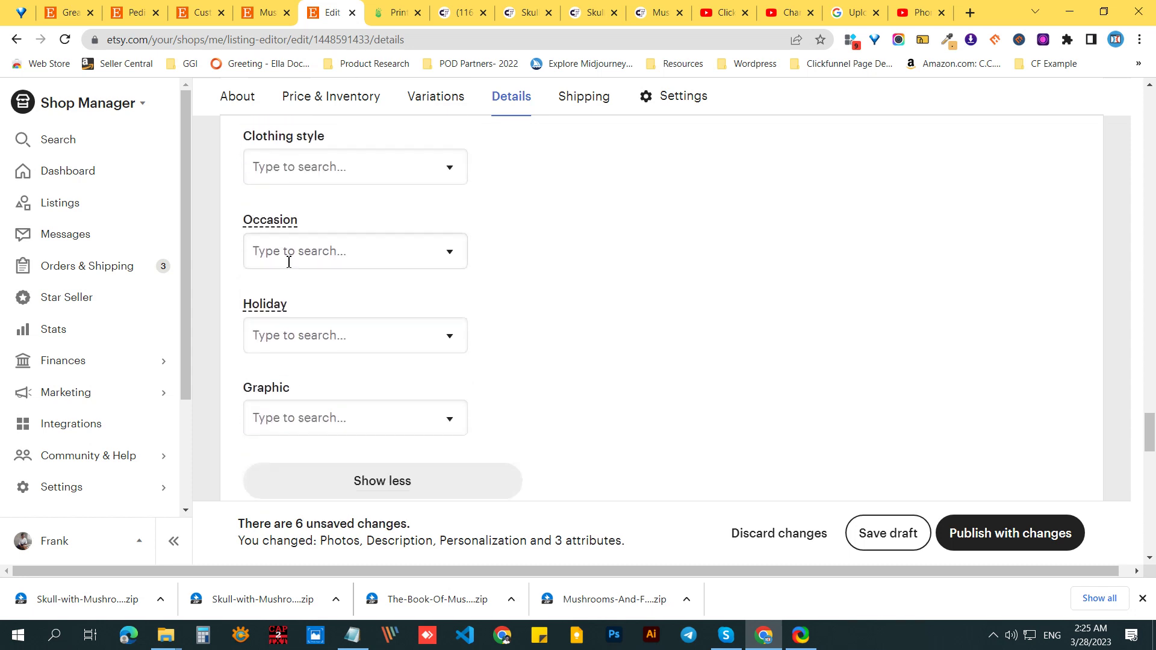
{"action": "left_click", "coordinate": [401, 179]}
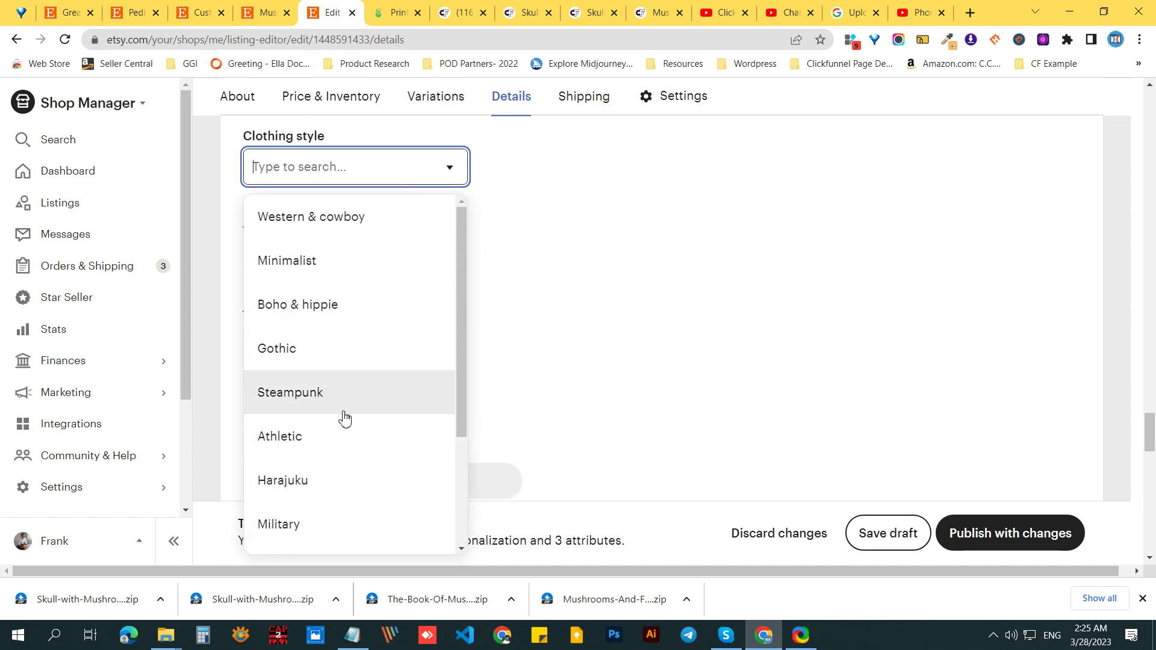
{"action": "left_click", "coordinate": [340, 274]}
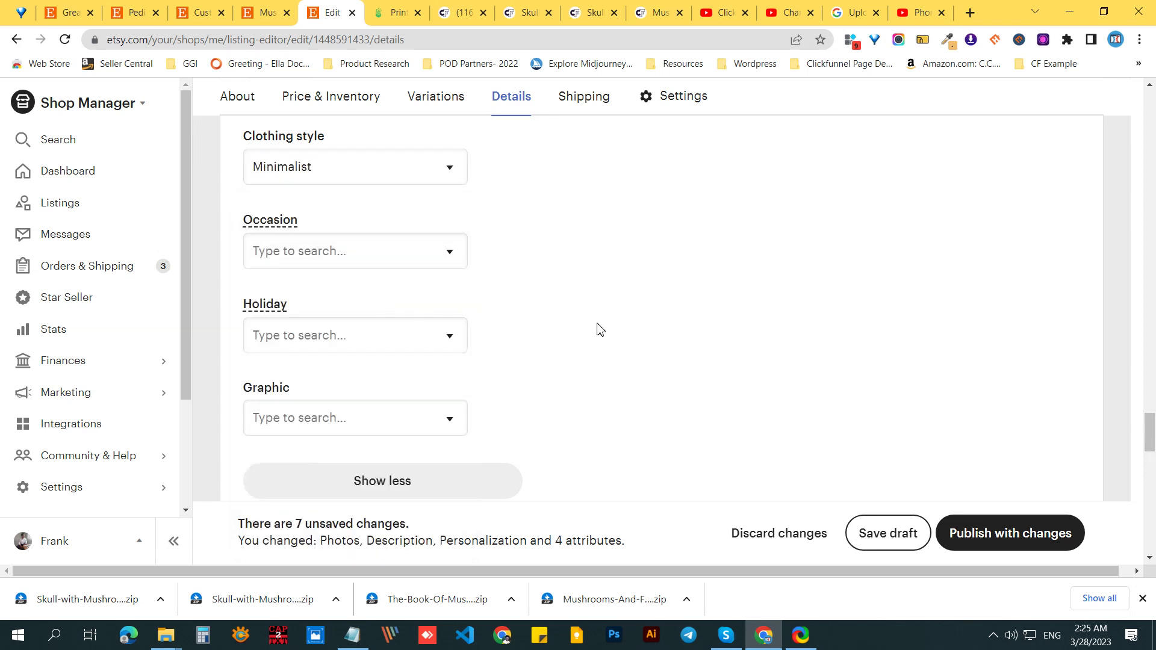
{"action": "left_click", "coordinate": [369, 261]}
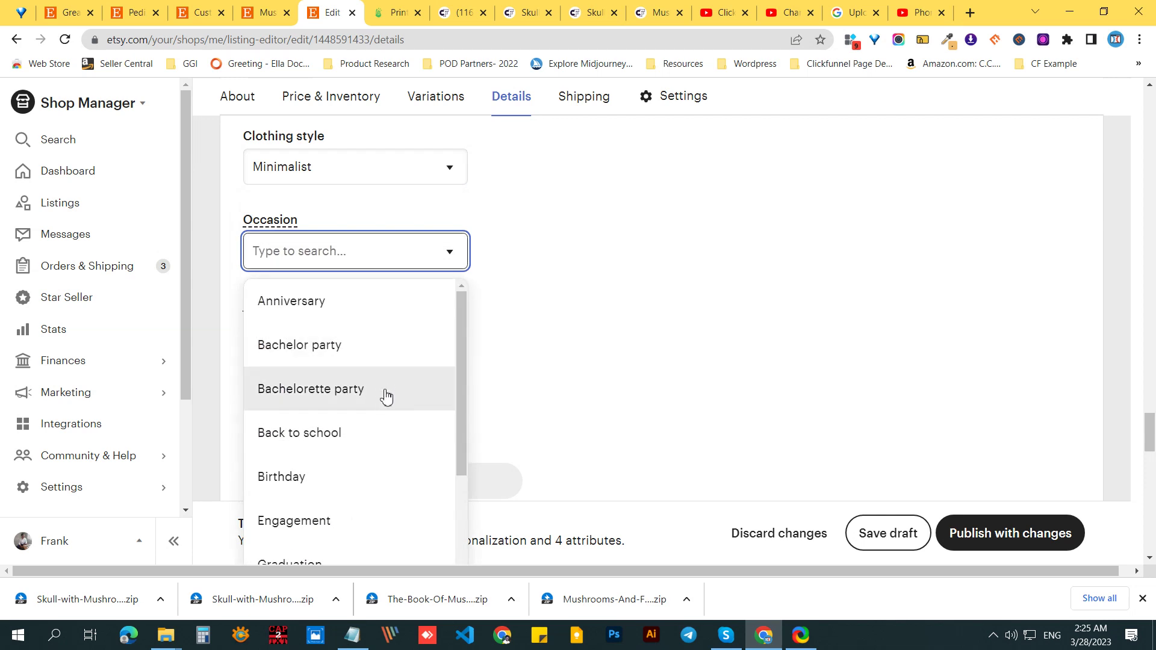
{"action": "scroll", "coordinate": [385, 422], "scroll_direction": "down", "scroll_amount": 2}
{"action": "left_click", "coordinate": [361, 378]}
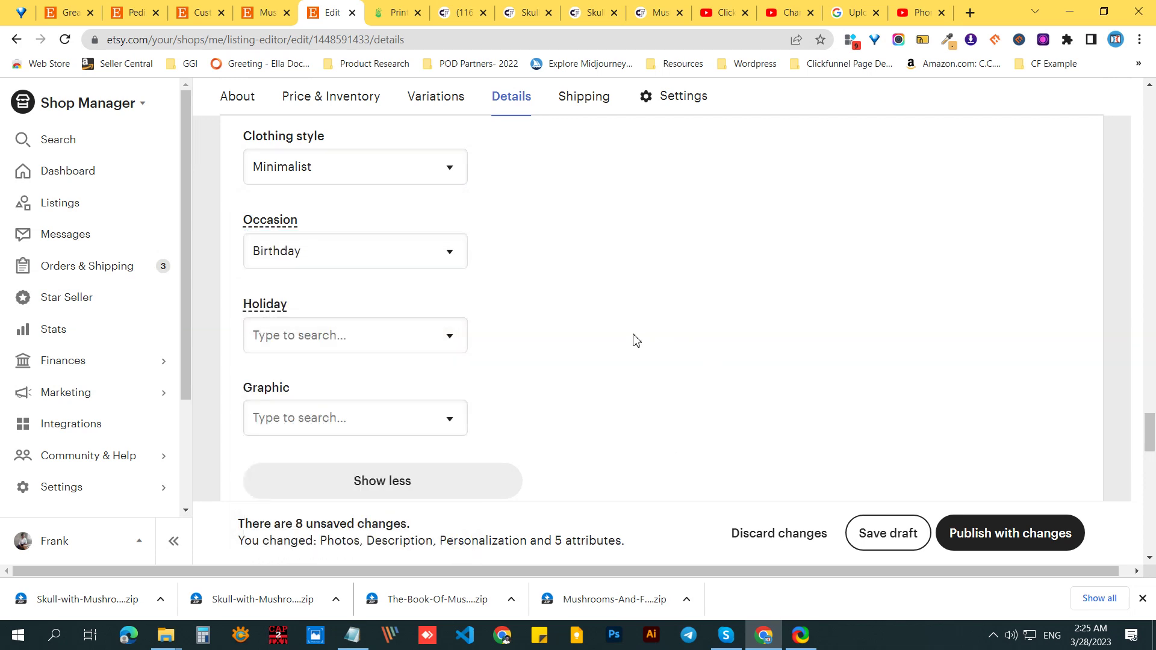
Step: Browse the available graphic themes and set the graphic attribute to Plants & trees
{"action": "scroll", "coordinate": [361, 277], "scroll_direction": "down", "scroll_amount": 2}
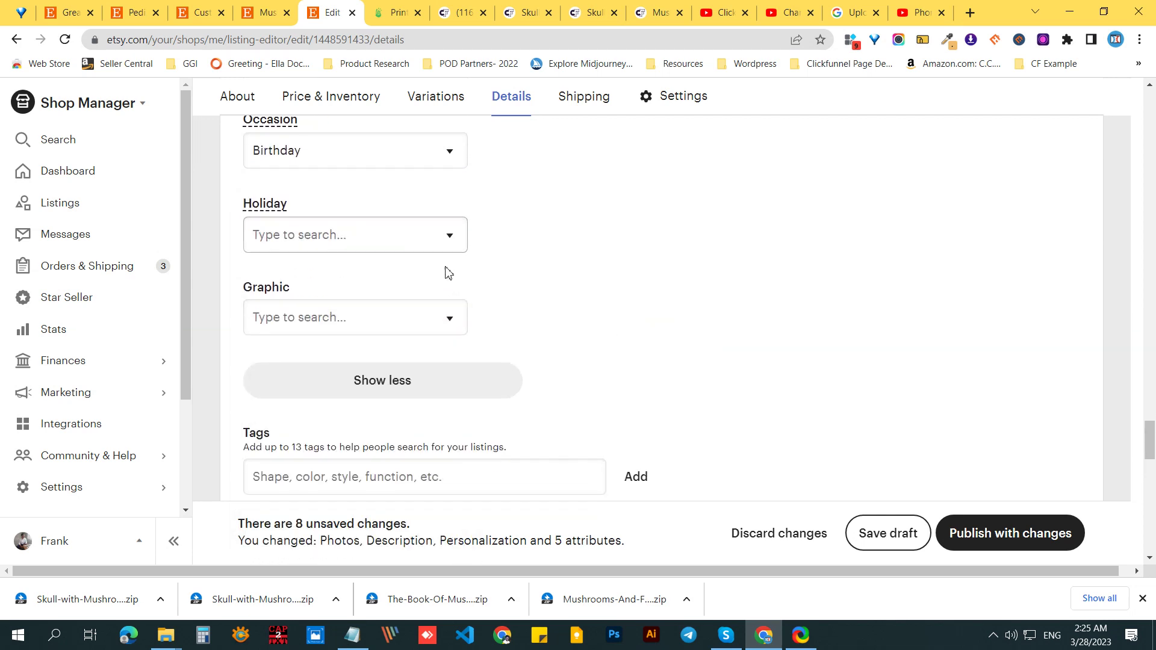
{"action": "left_click", "coordinate": [448, 317]}
{"action": "scroll", "coordinate": [409, 459], "scroll_direction": "down", "scroll_amount": 1}
{"action": "scroll", "coordinate": [409, 460], "scroll_direction": "down", "scroll_amount": 3}
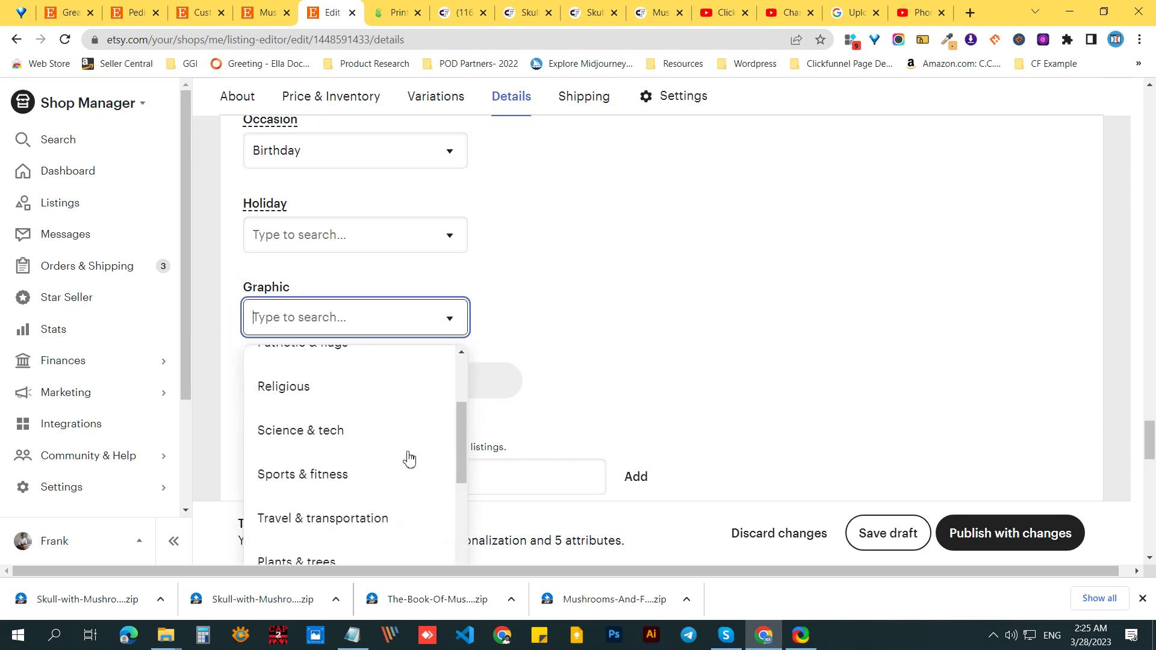
{"action": "scroll", "coordinate": [408, 459], "scroll_direction": "up", "scroll_amount": 3}
{"action": "scroll", "coordinate": [409, 459], "scroll_direction": "down", "scroll_amount": 5}
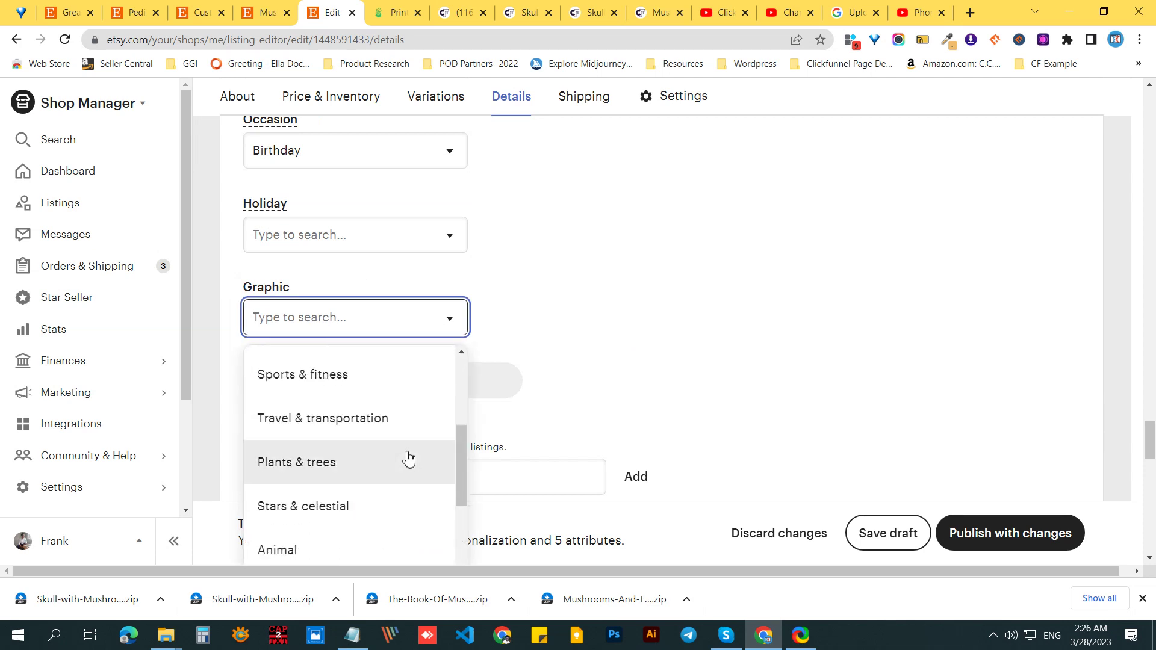
{"action": "scroll", "coordinate": [409, 459], "scroll_direction": "up", "scroll_amount": 1}
{"action": "scroll", "coordinate": [409, 460], "scroll_direction": "down", "scroll_amount": 4}
{"action": "scroll", "coordinate": [409, 460], "scroll_direction": "up", "scroll_amount": 4}
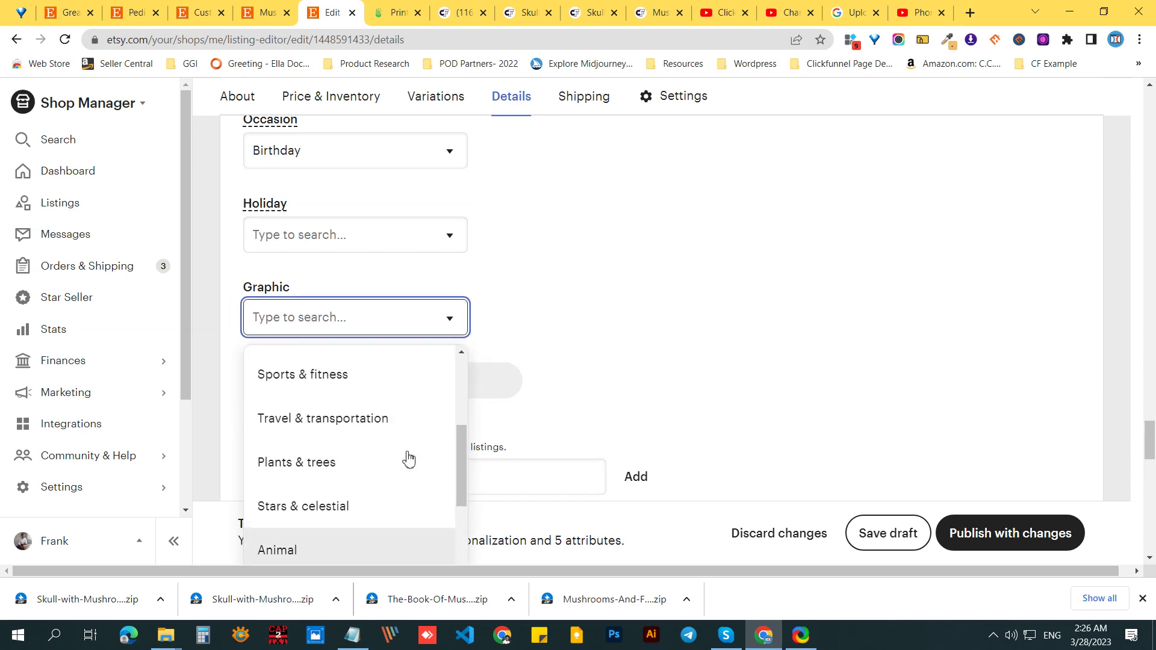
{"action": "left_click", "coordinate": [319, 477]}
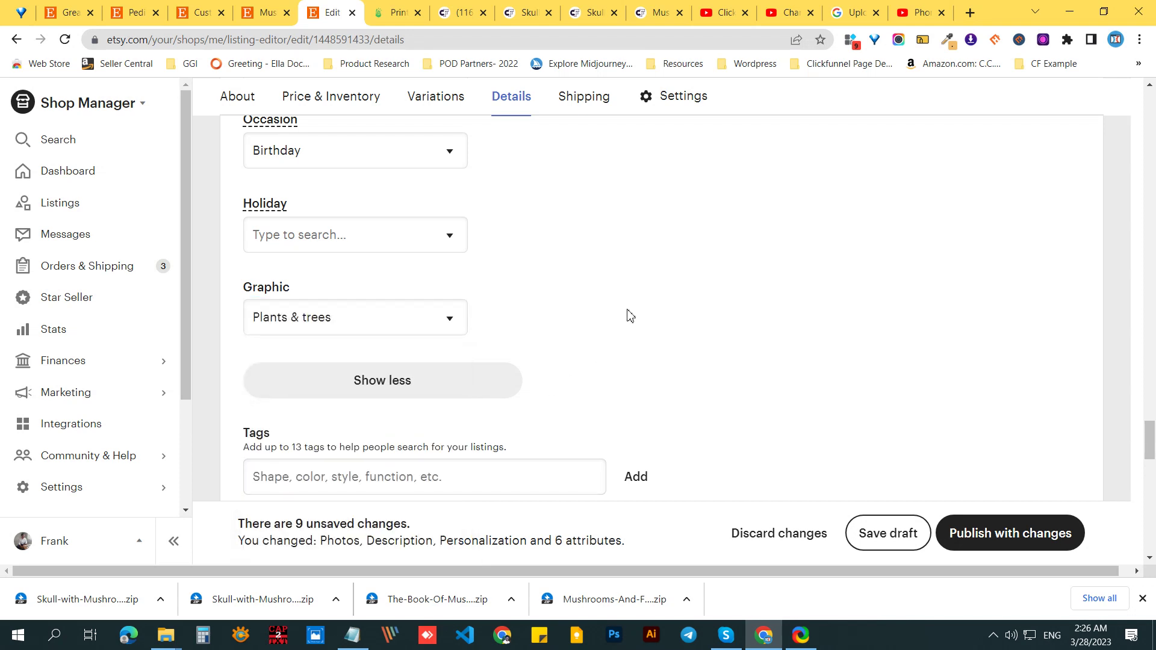
Step: Copy the comma-separated list of tags after "Tags:" at the end of the listing description for use in the Tags field
{"action": "scroll", "coordinate": [629, 315], "scroll_direction": "down", "scroll_amount": 3}
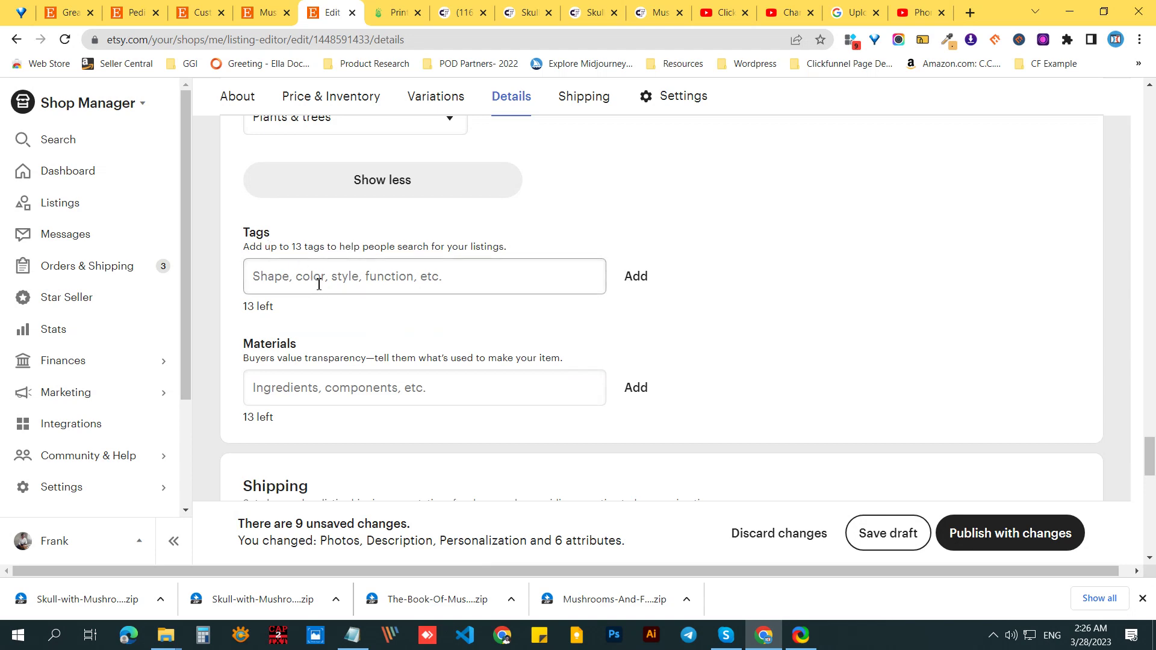
{"action": "scroll", "coordinate": [831, 361], "scroll_direction": "up", "scroll_amount": 20}
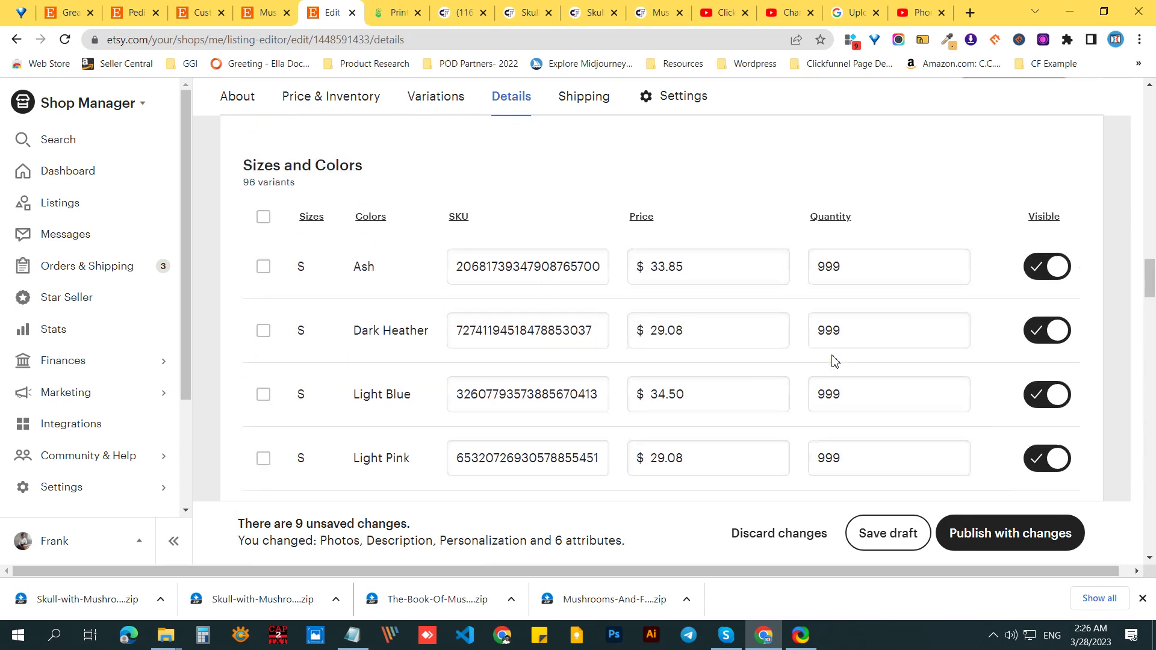
{"action": "scroll", "coordinate": [833, 359], "scroll_direction": "up", "scroll_amount": 15}
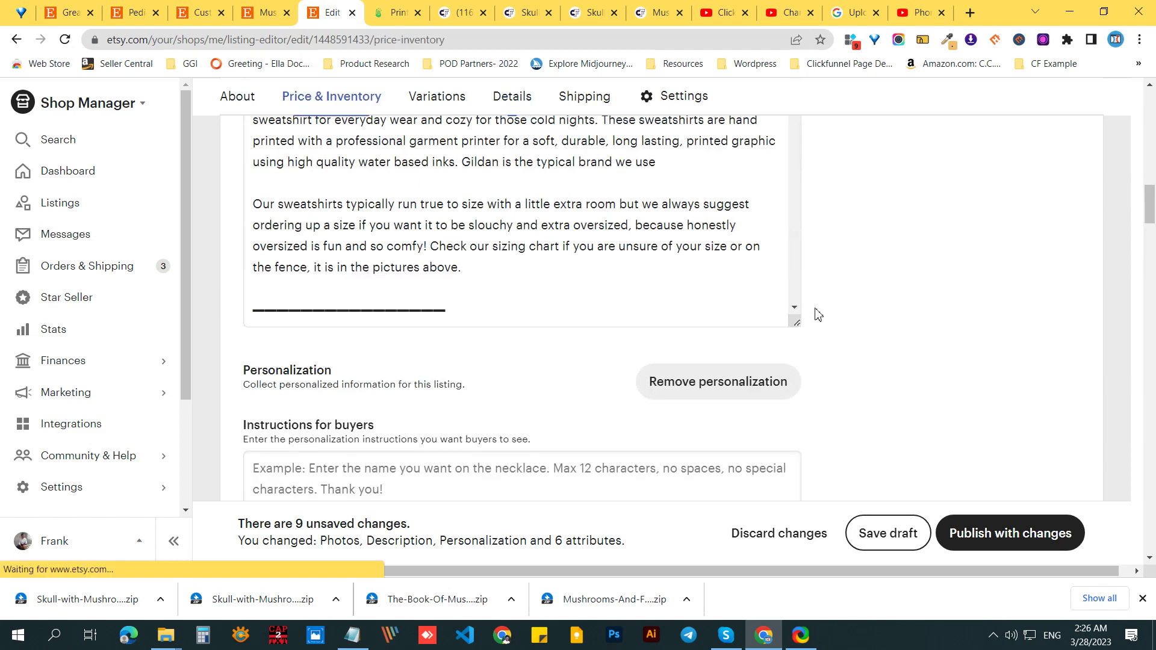
{"action": "left_click", "coordinate": [794, 289]}
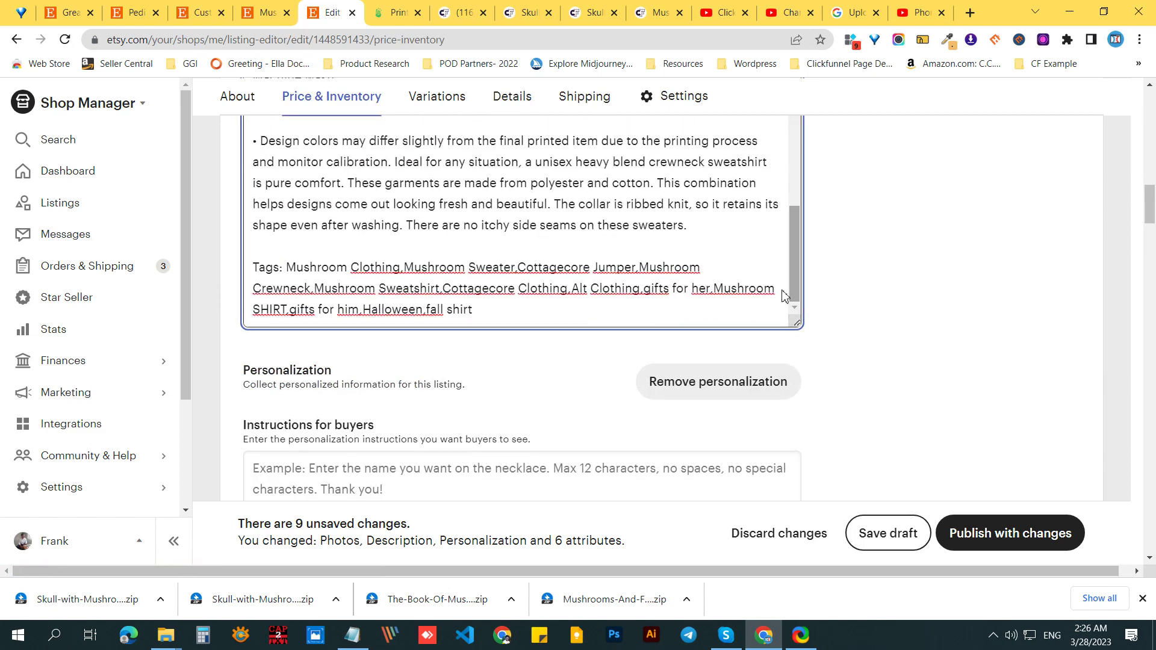
{"action": "left_click_drag", "start_coordinate": [484, 313], "coordinate": [293, 268]}
{"action": "right_click", "coordinate": [343, 267]}
{"action": "left_click", "coordinate": [409, 323]}
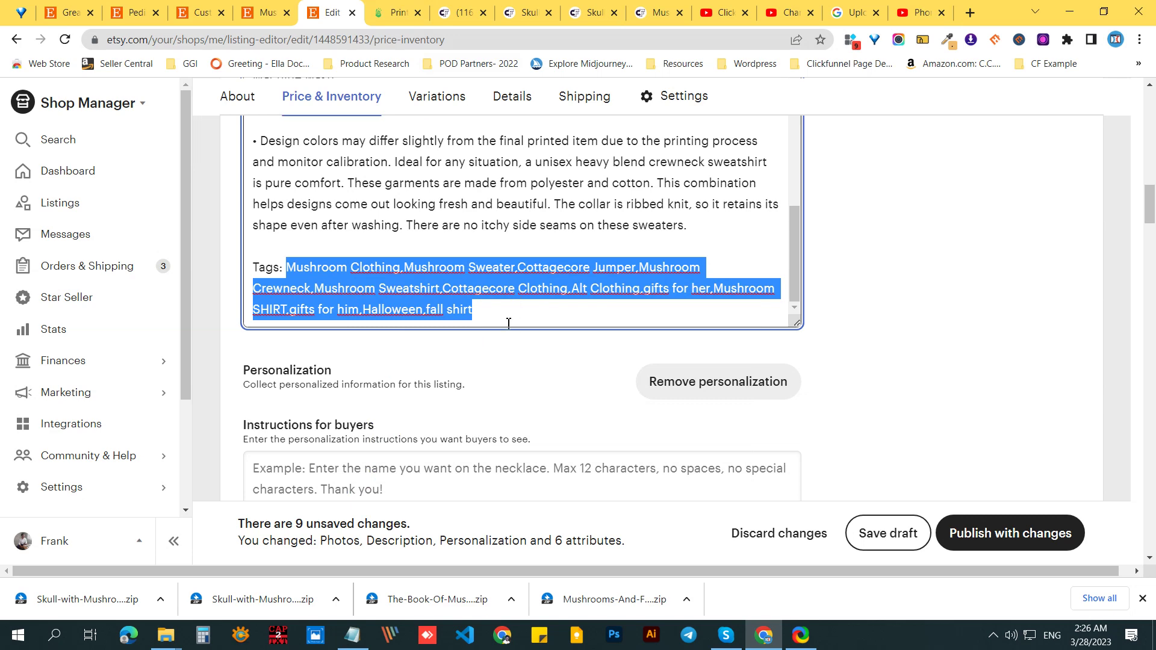
{"action": "right_click", "coordinate": [463, 283]}
{"action": "left_click", "coordinate": [513, 337]}
{"action": "scroll", "coordinate": [870, 313], "scroll_direction": "down", "scroll_amount": 4}
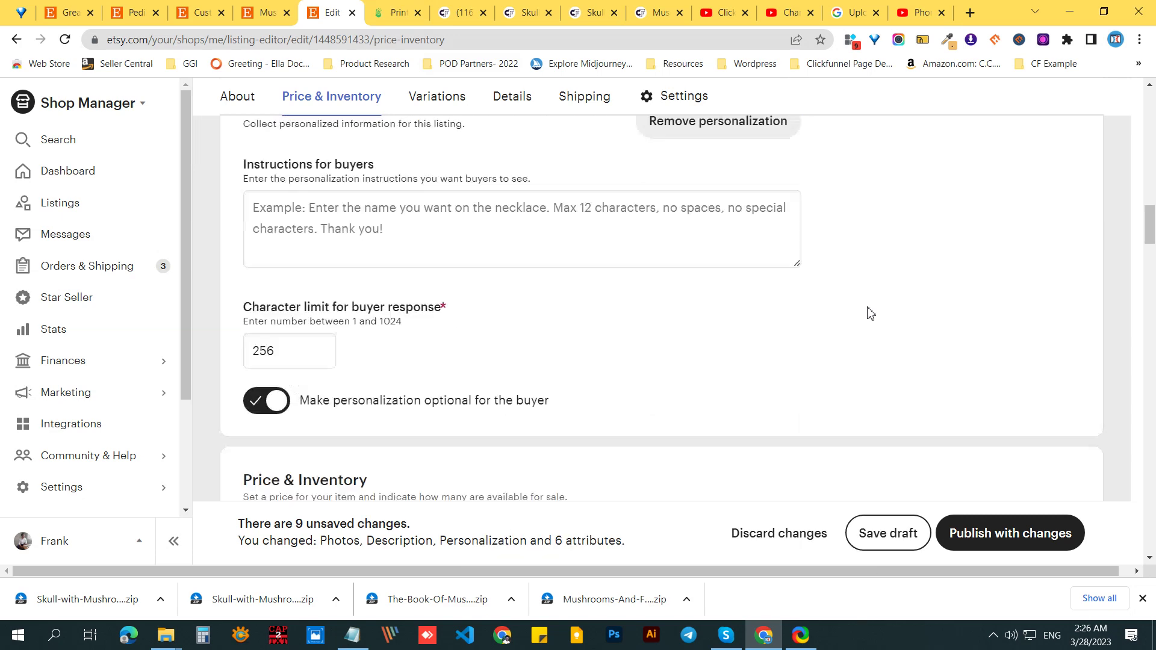
Step: Paste the copied comma-separated tags into the listing's Tags field and add them
{"action": "scroll", "coordinate": [870, 313], "scroll_direction": "down", "scroll_amount": 15}
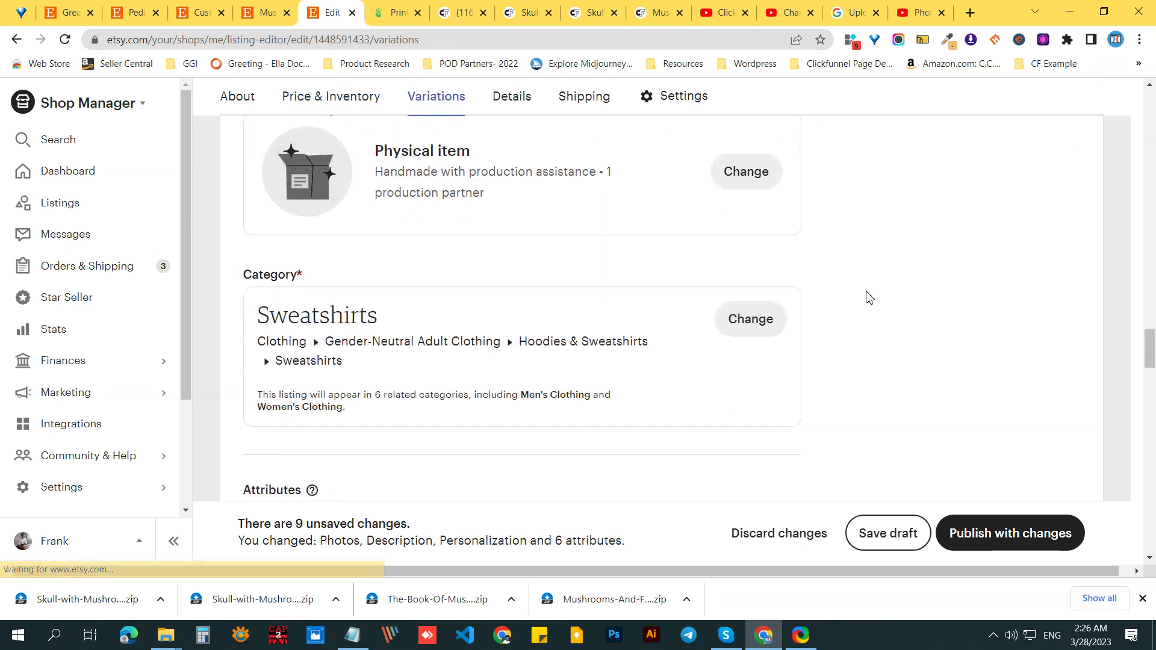
{"action": "scroll", "coordinate": [868, 298], "scroll_direction": "down", "scroll_amount": 15}
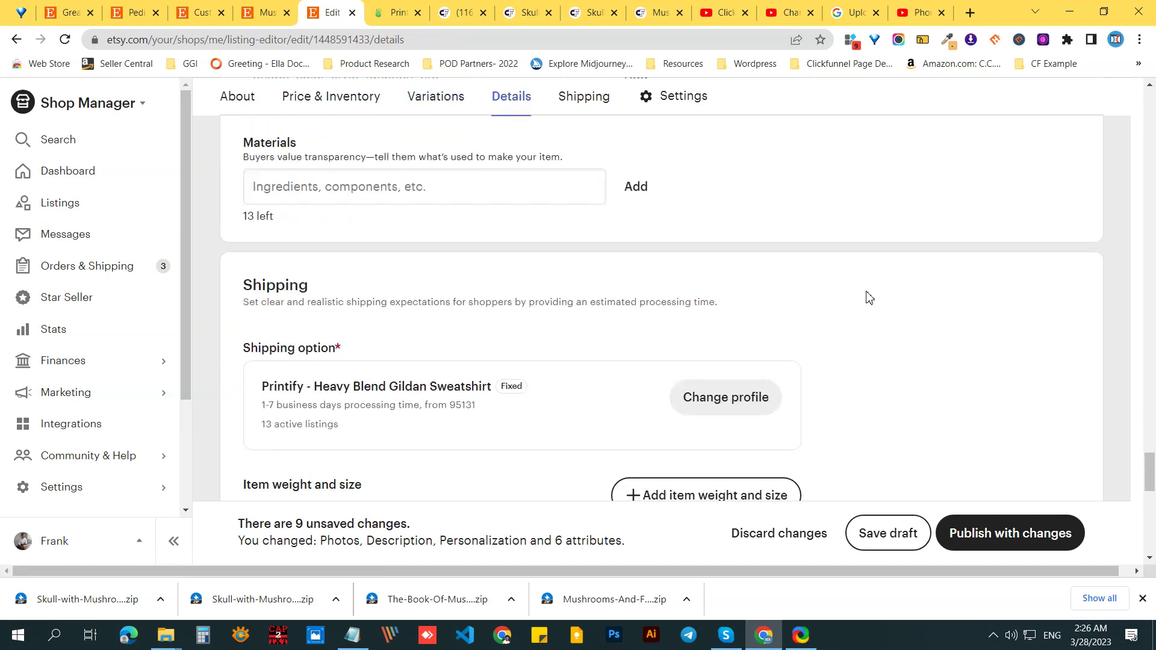
{"action": "scroll", "coordinate": [868, 298], "scroll_direction": "down", "scroll_amount": 3}
{"action": "scroll", "coordinate": [869, 298], "scroll_direction": "up", "scroll_amount": 7}
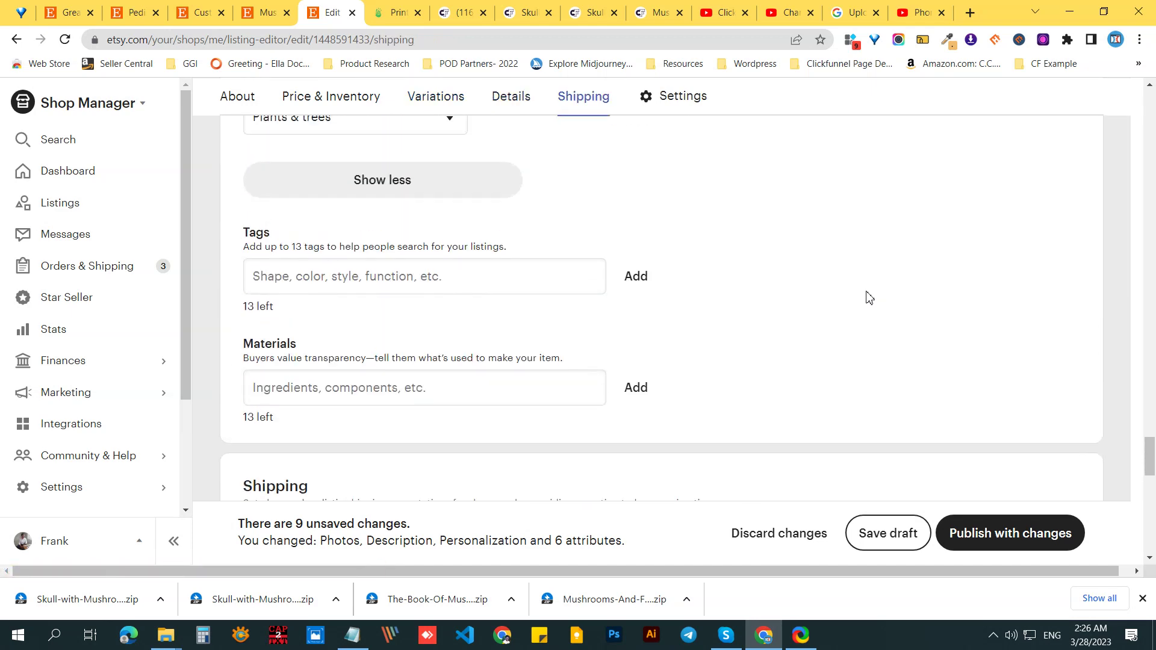
{"action": "right_click", "coordinate": [403, 274]}
{"action": "left_click", "coordinate": [464, 392]}
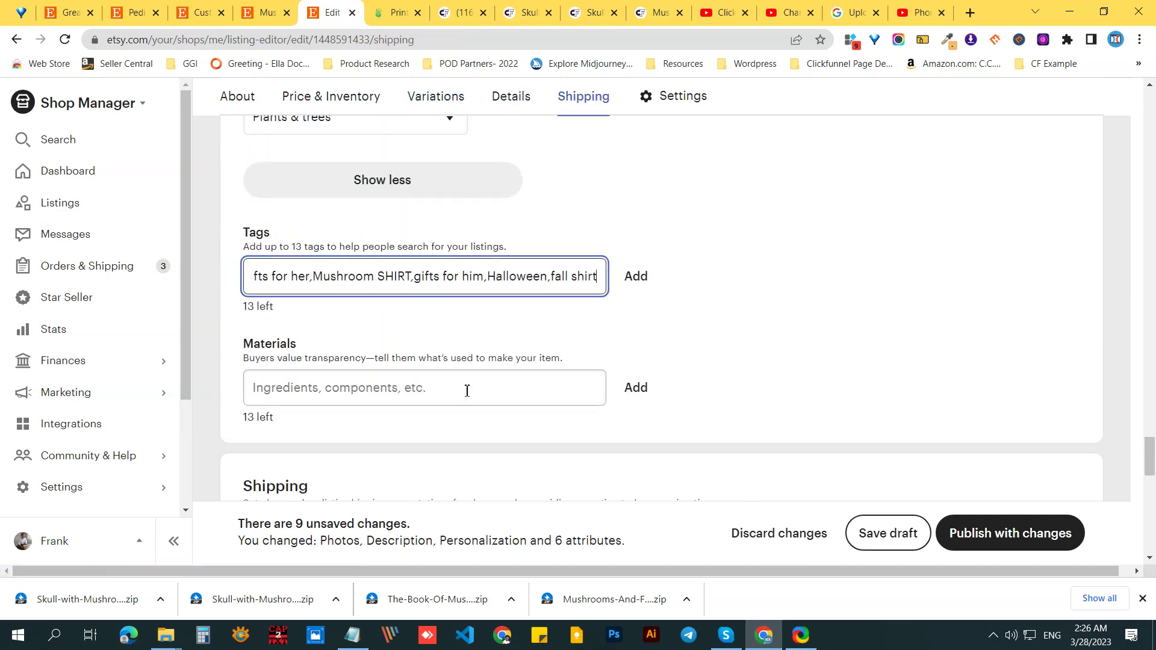
{"action": "left_click", "coordinate": [638, 278]}
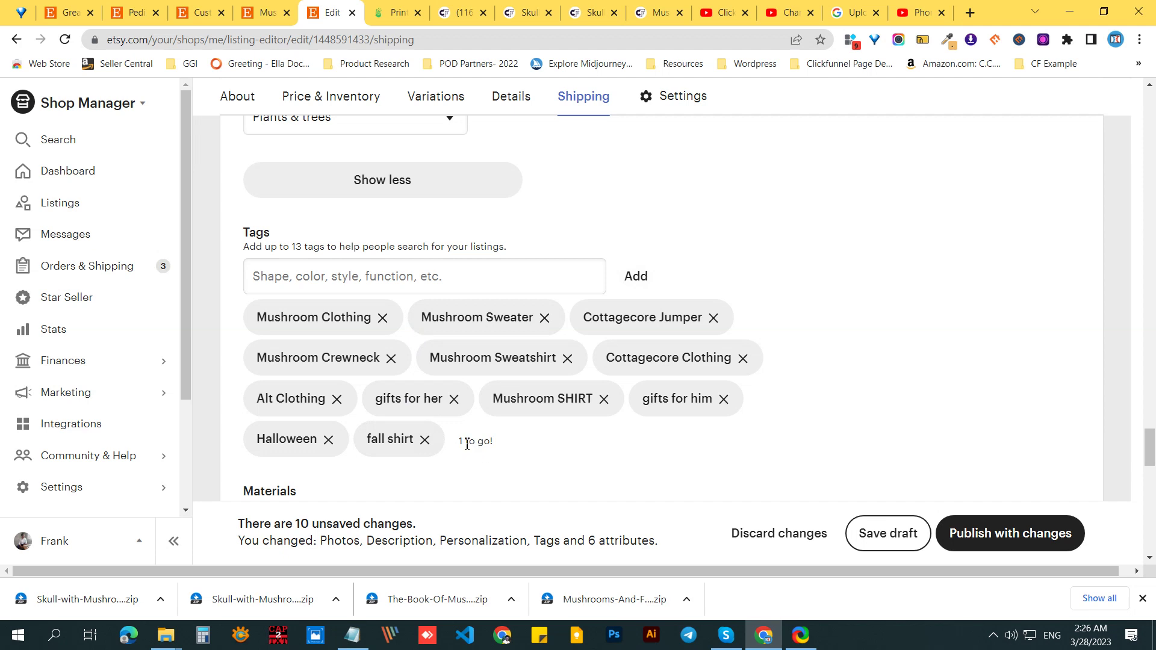
Step: Add "trendy sweatshirt" as the remaining tag of the listing
{"action": "left_click", "coordinate": [368, 274]}
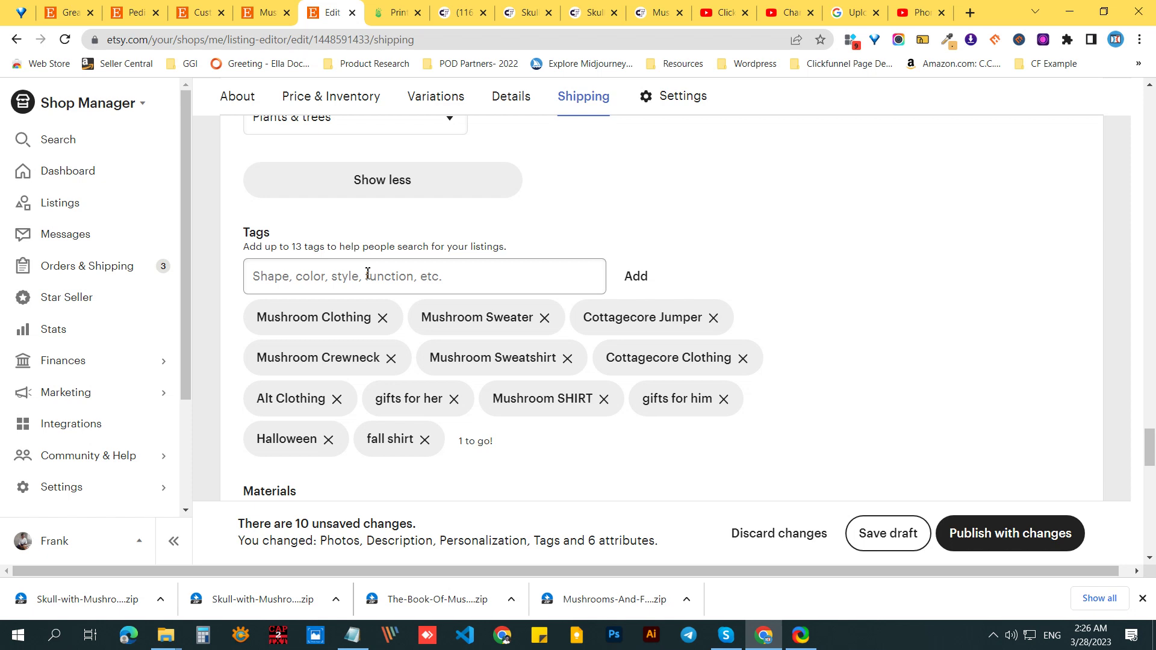
{"action": "left_click", "coordinate": [367, 274]}
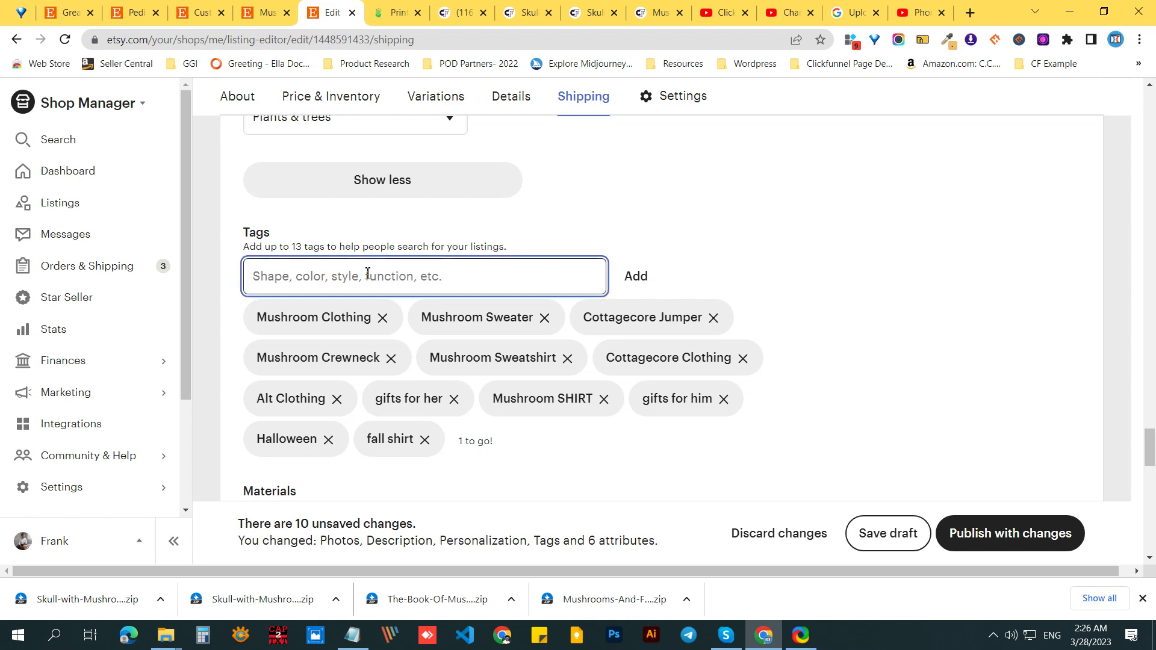
{"action": "type", "text": "trendy sweatshirt"}
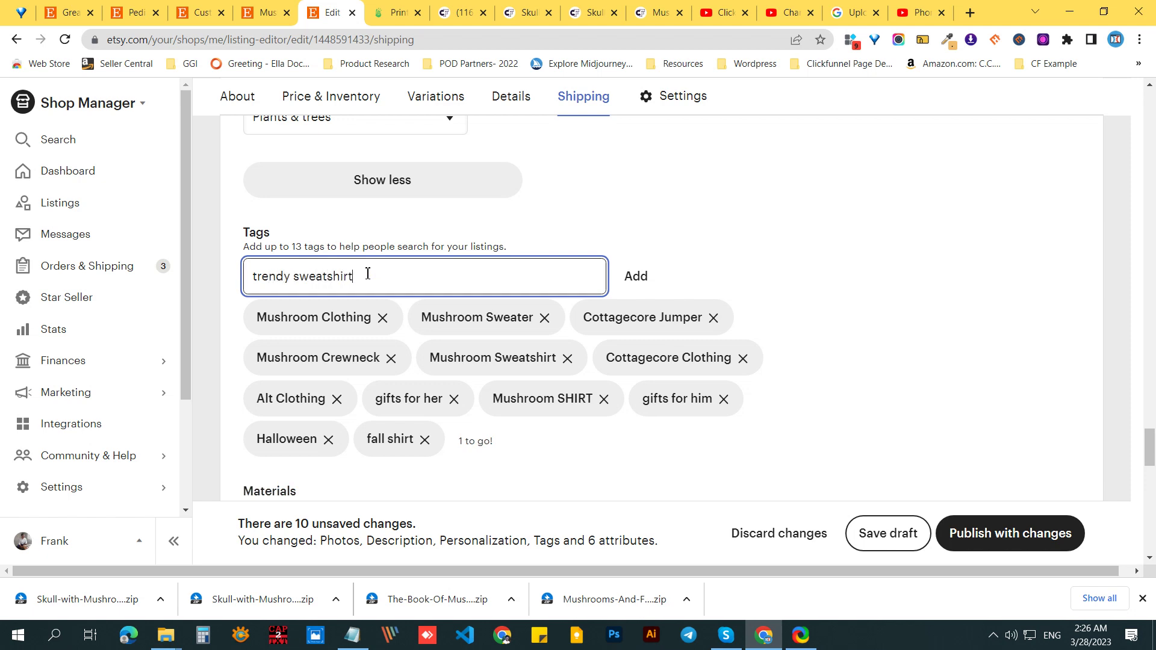
{"action": "left_click", "coordinate": [636, 276]}
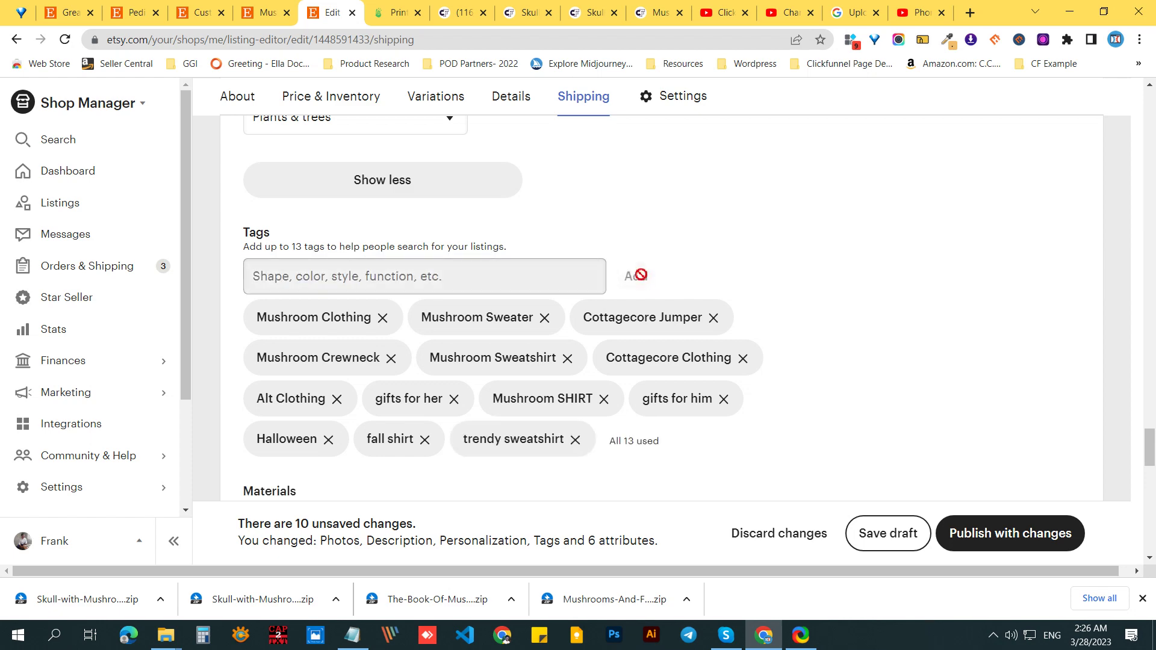
Step: Review the Materials field, the chosen attributes and tags, and the listing's shipping profile, customs information and returns policy
{"action": "scroll", "coordinate": [677, 376], "scroll_direction": "down", "scroll_amount": 5}
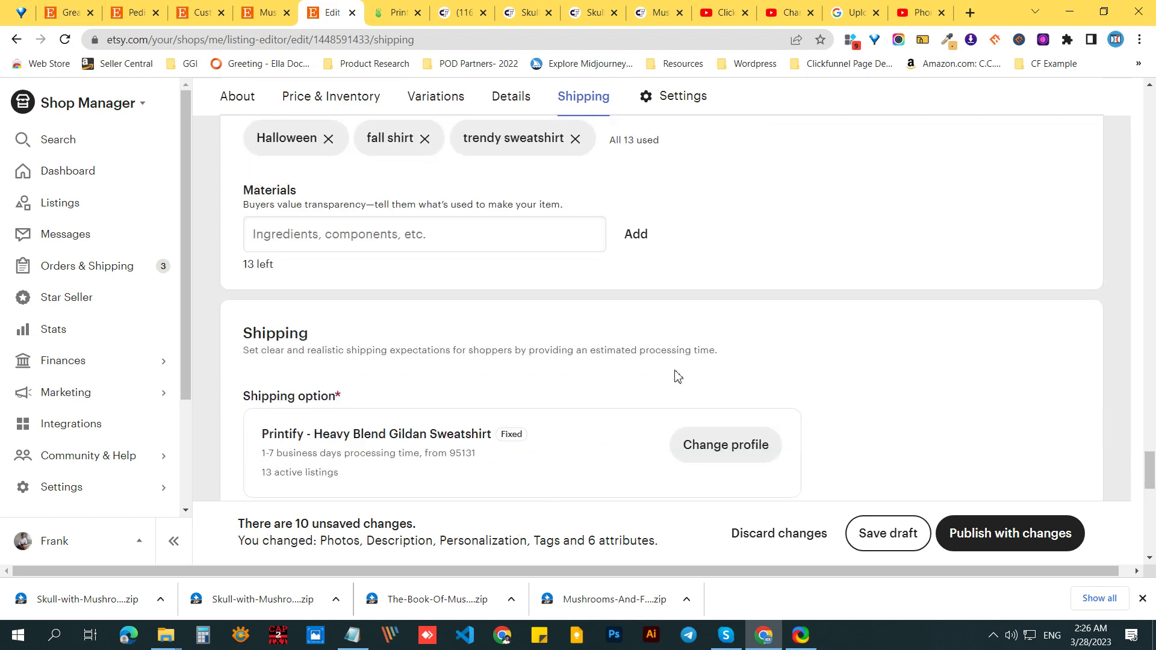
{"action": "left_click", "coordinate": [416, 244]}
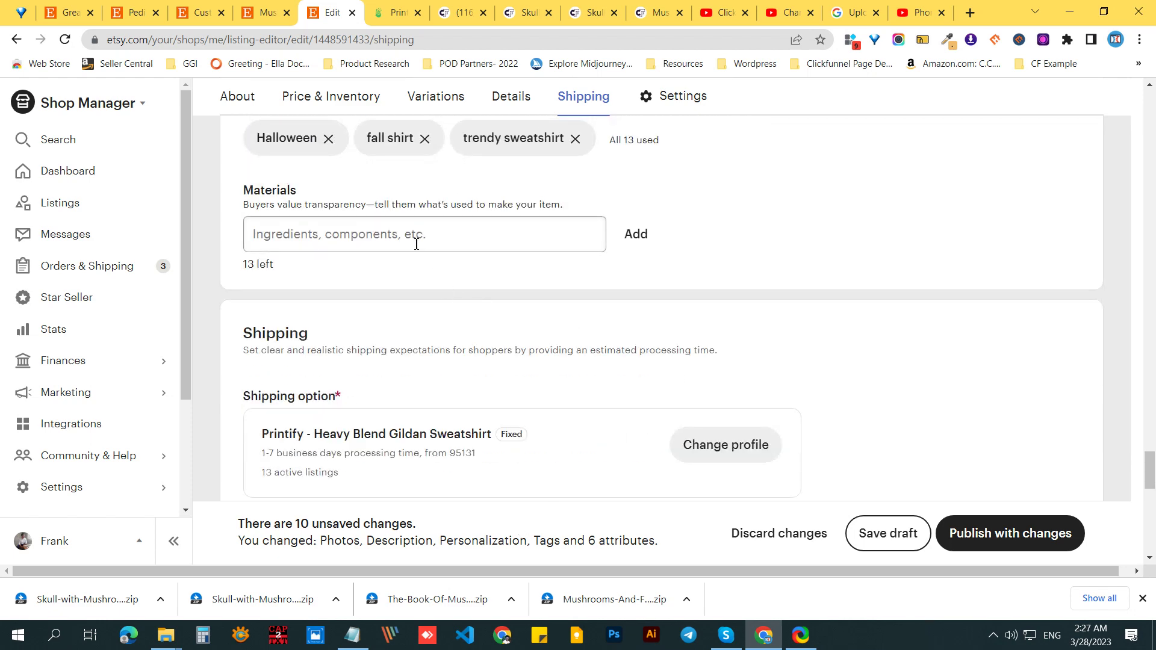
{"action": "scroll", "coordinate": [416, 244], "scroll_direction": "up", "scroll_amount": 15}
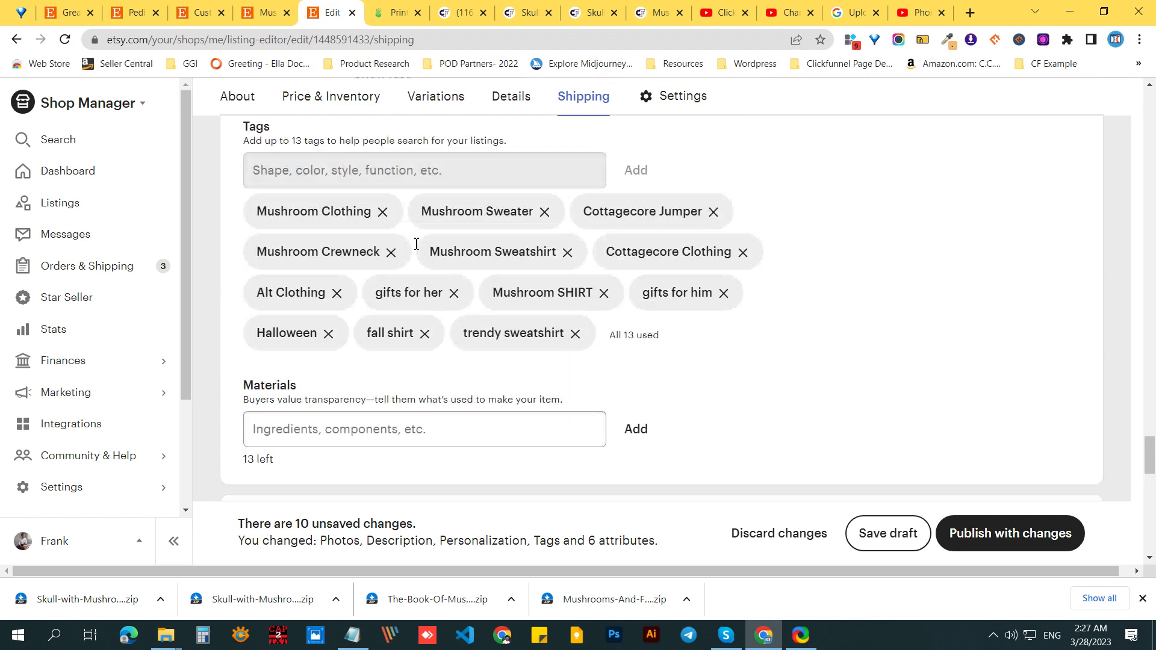
{"action": "scroll", "coordinate": [416, 247], "scroll_direction": "up", "scroll_amount": 2}
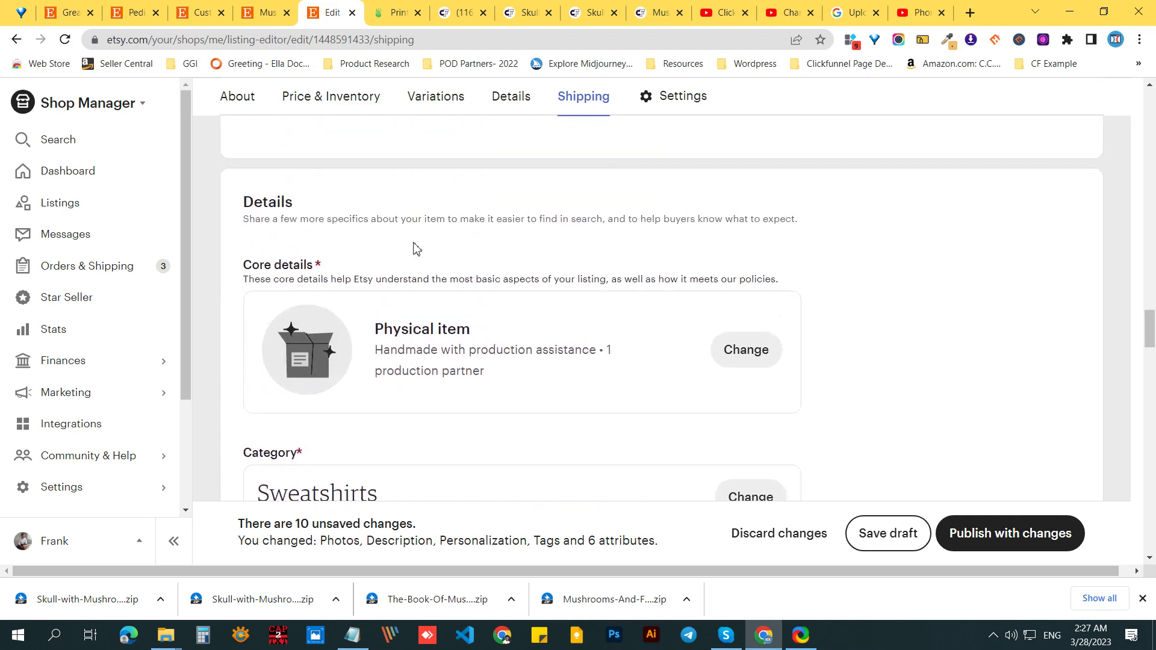
{"action": "scroll", "coordinate": [414, 246], "scroll_direction": "down", "scroll_amount": 18}
{"action": "scroll", "coordinate": [413, 245], "scroll_direction": "up", "scroll_amount": 2}
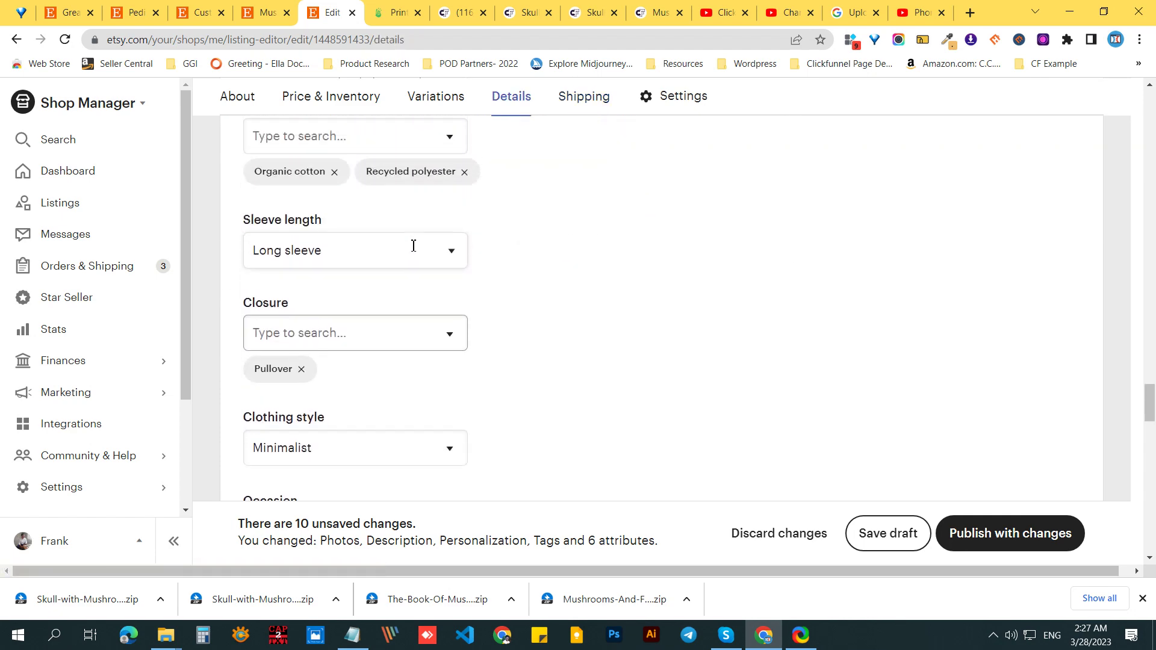
{"action": "scroll", "coordinate": [510, 214], "scroll_direction": "down", "scroll_amount": 15}
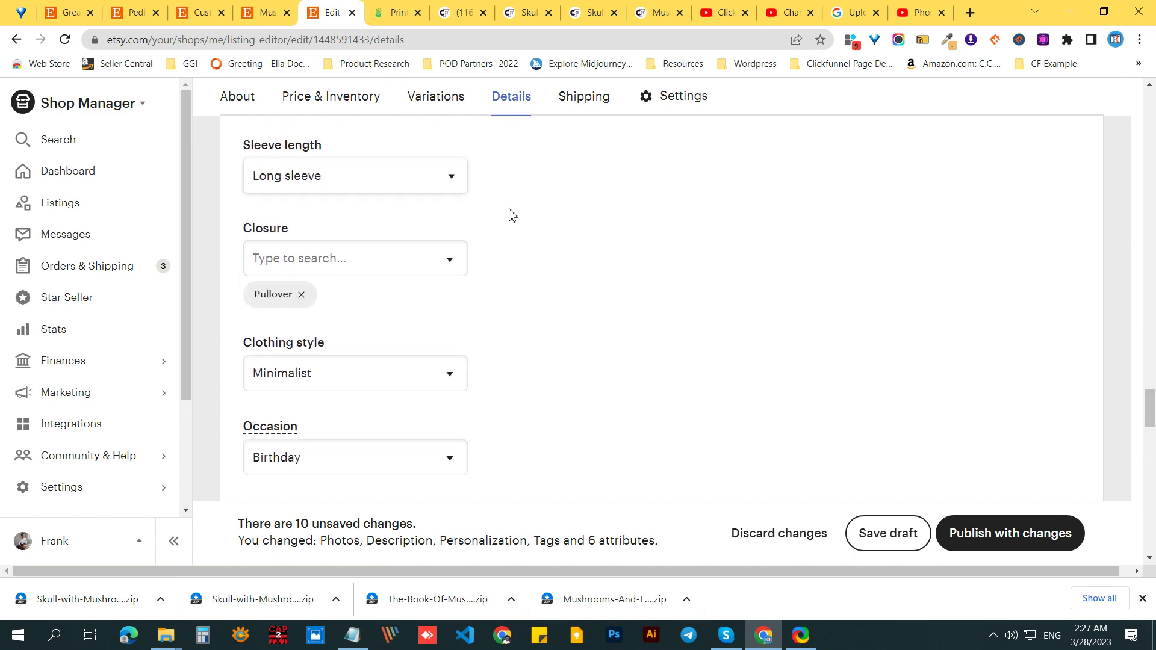
{"action": "scroll", "coordinate": [565, 258], "scroll_direction": "up", "scroll_amount": 8}
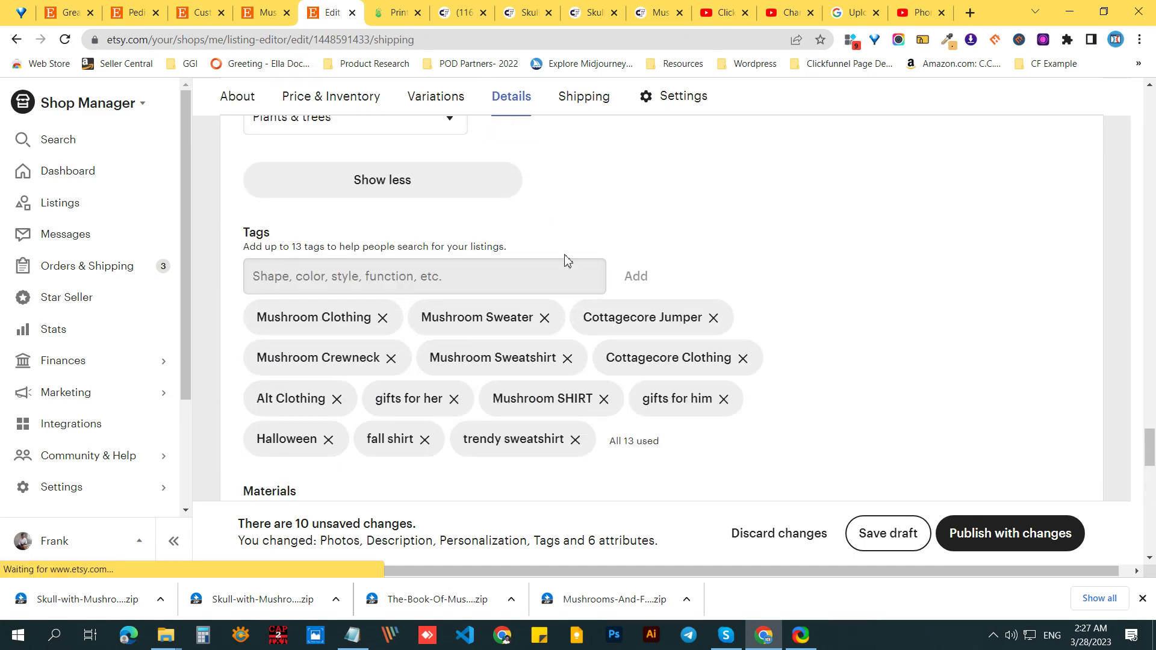
{"action": "scroll", "coordinate": [722, 282], "scroll_direction": "down", "scroll_amount": 5}
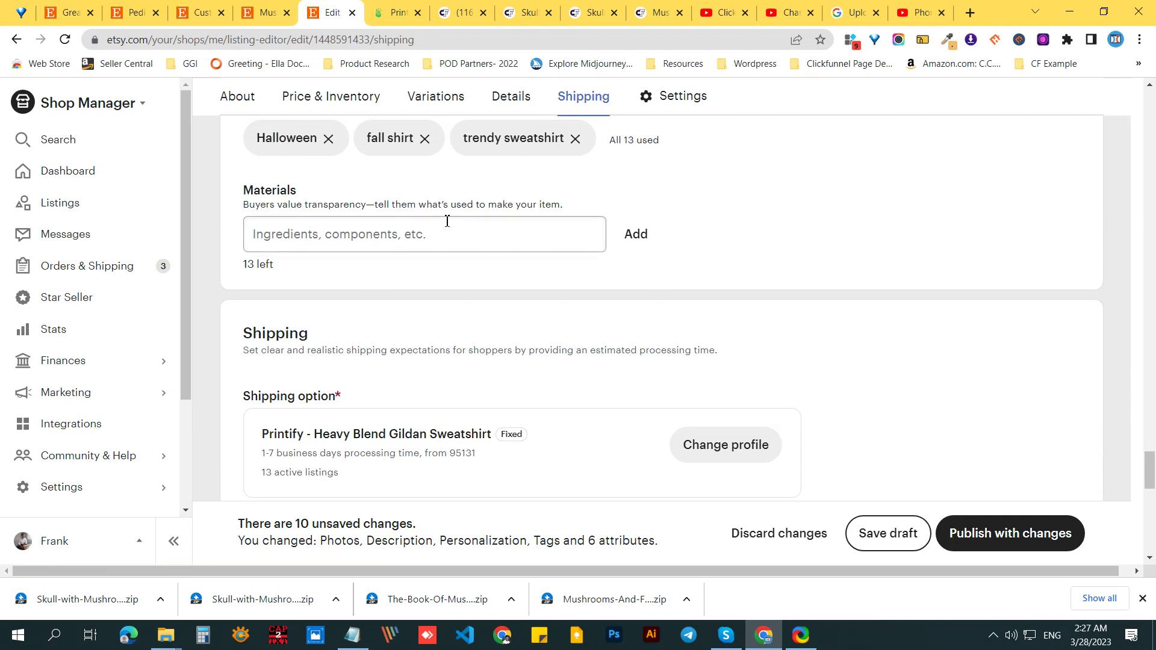
{"action": "scroll", "coordinate": [490, 240], "scroll_direction": "down", "scroll_amount": 2}
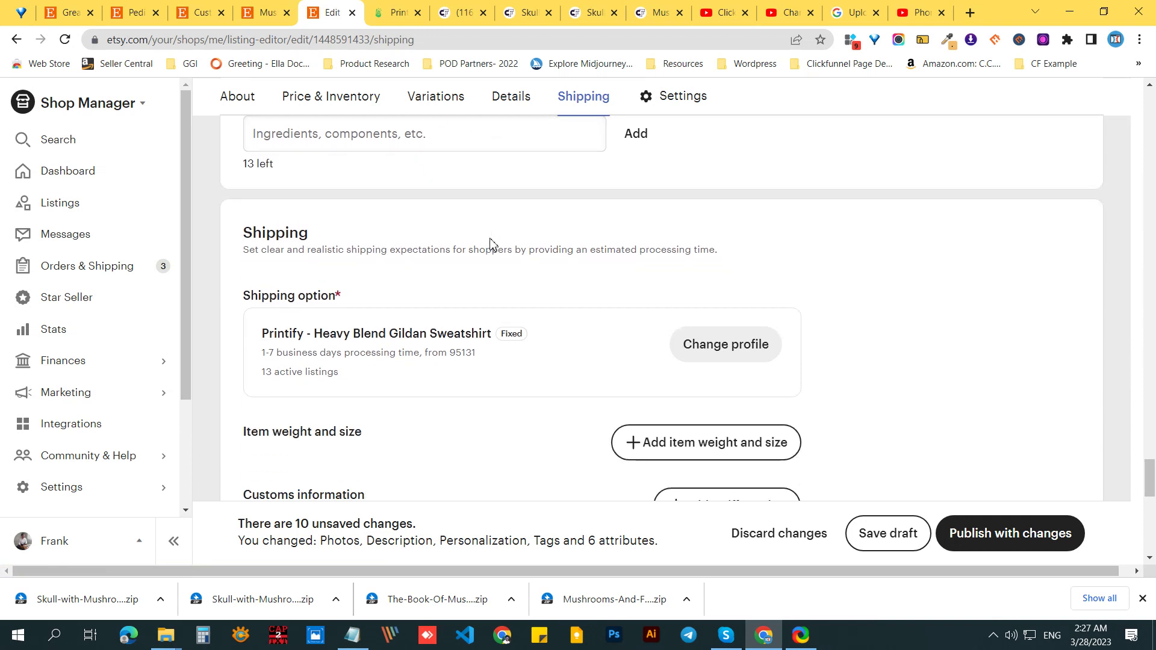
{"action": "scroll", "coordinate": [490, 240], "scroll_direction": "down", "scroll_amount": 2}
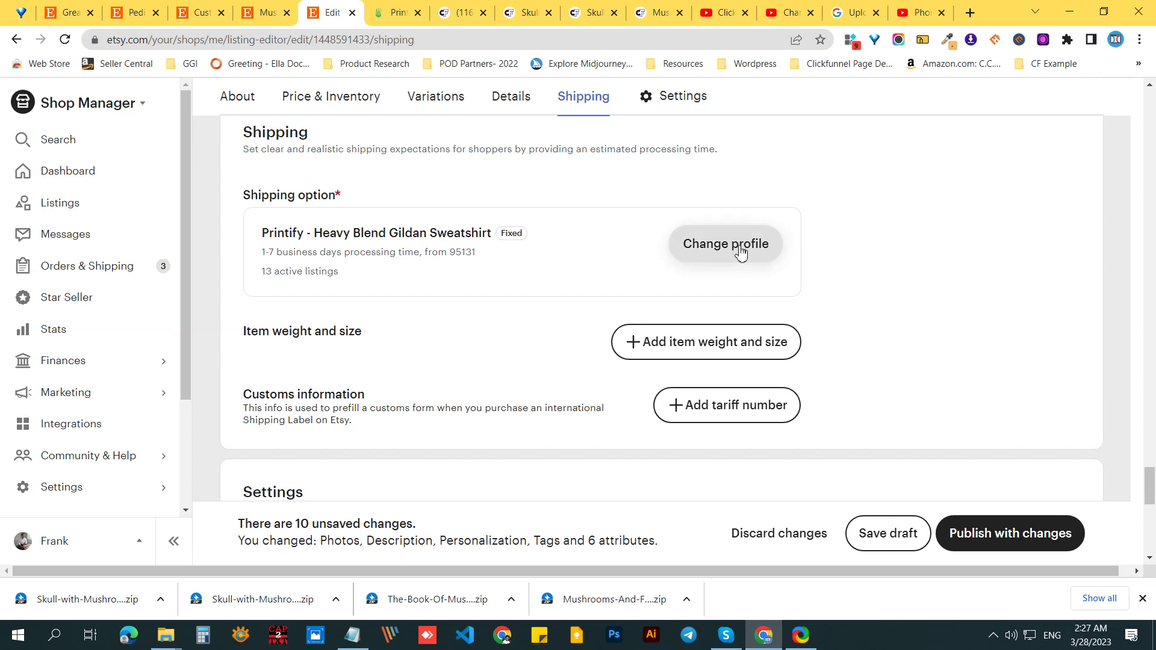
{"action": "scroll", "coordinate": [741, 253], "scroll_direction": "down", "scroll_amount": 4}
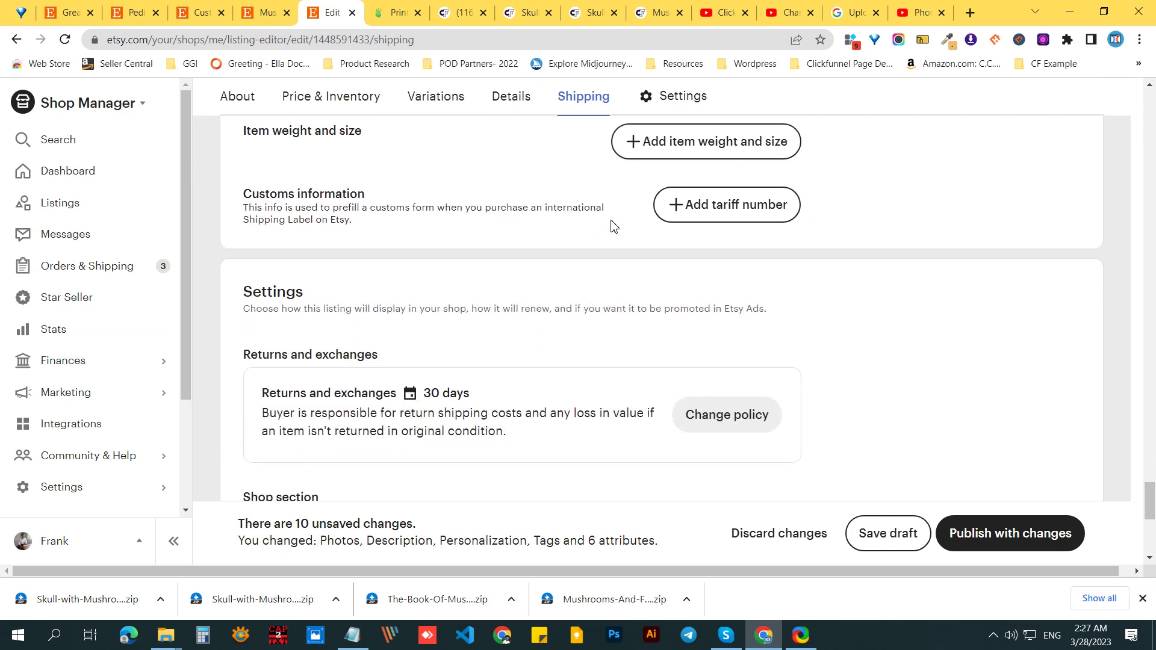
{"action": "scroll", "coordinate": [611, 225], "scroll_direction": "up", "scroll_amount": 2}
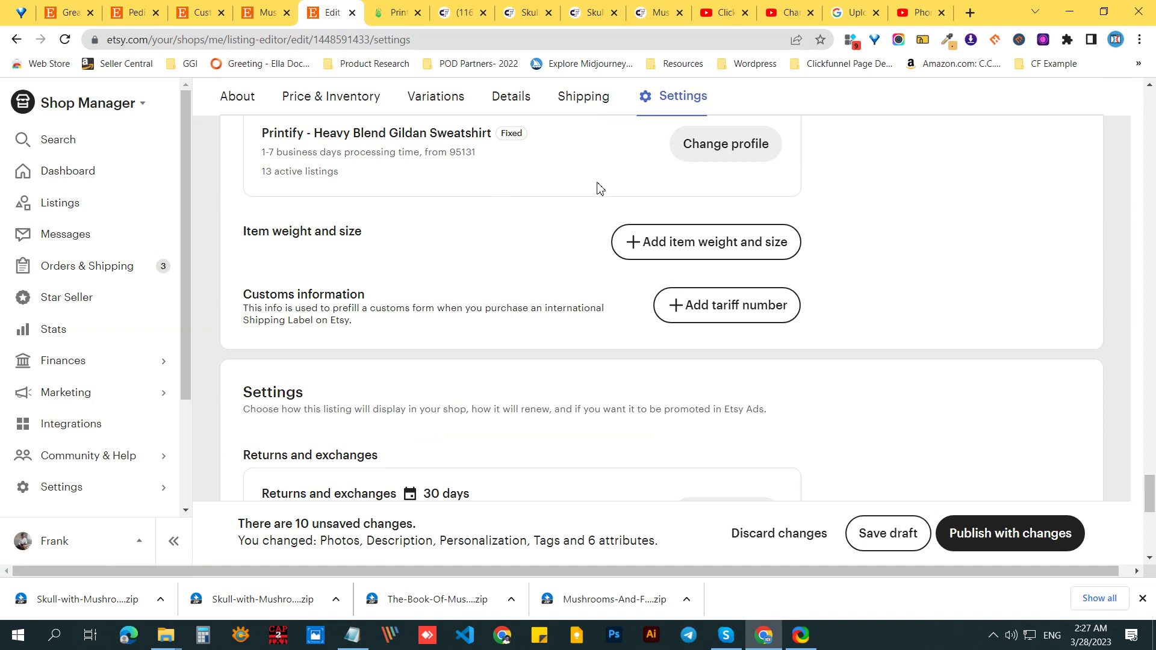
Step: Assign the listing to the SWEATSHIRTS shop section
{"action": "scroll", "coordinate": [467, 230], "scroll_direction": "down", "scroll_amount": 6}
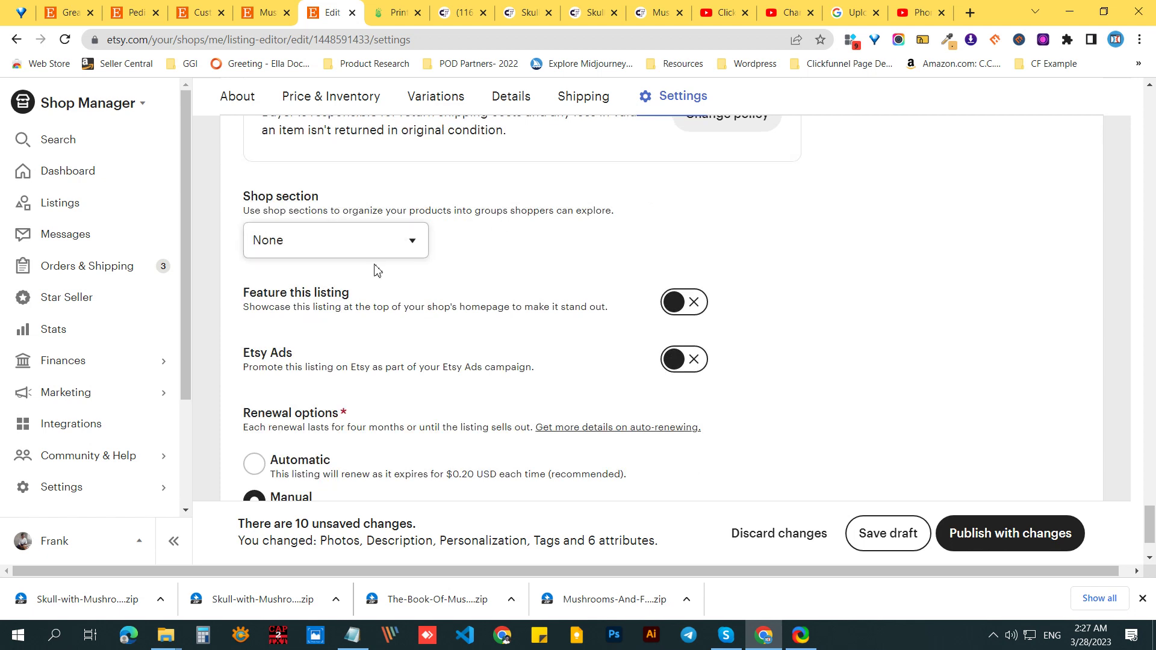
{"action": "left_click", "coordinate": [313, 248]}
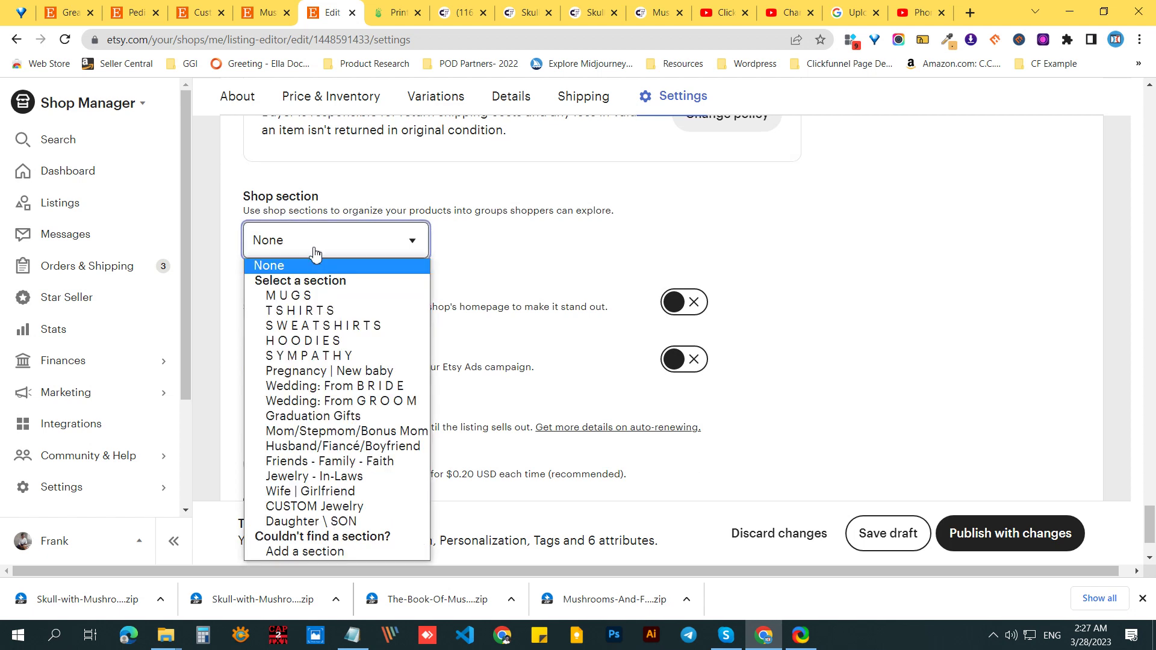
{"action": "left_click", "coordinate": [334, 326]}
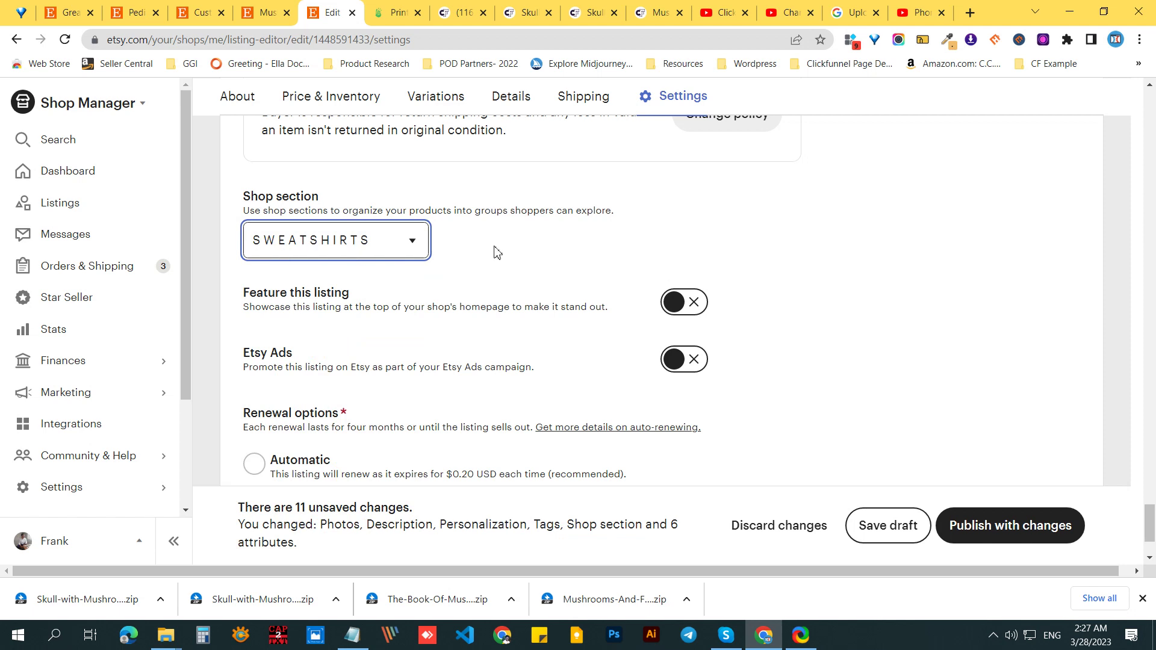
Step: Turn on Etsy Ads for the listing and try to publish it with the changes
{"action": "scroll", "coordinate": [472, 256], "scroll_direction": "down", "scroll_amount": 2}
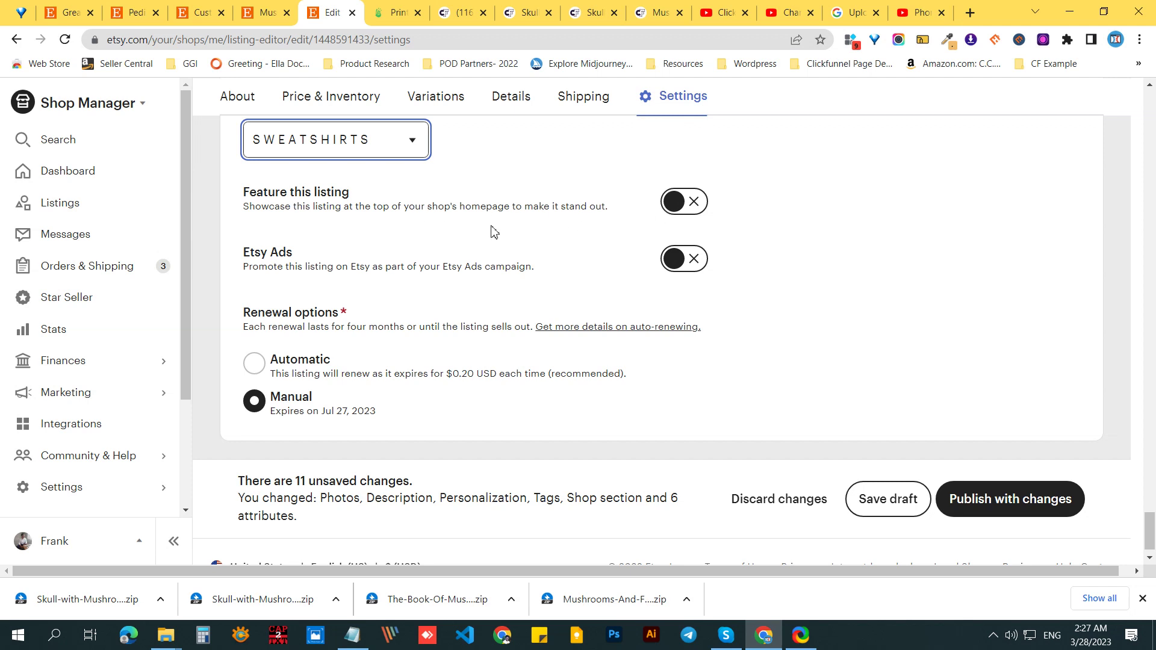
{"action": "left_click", "coordinate": [684, 258]}
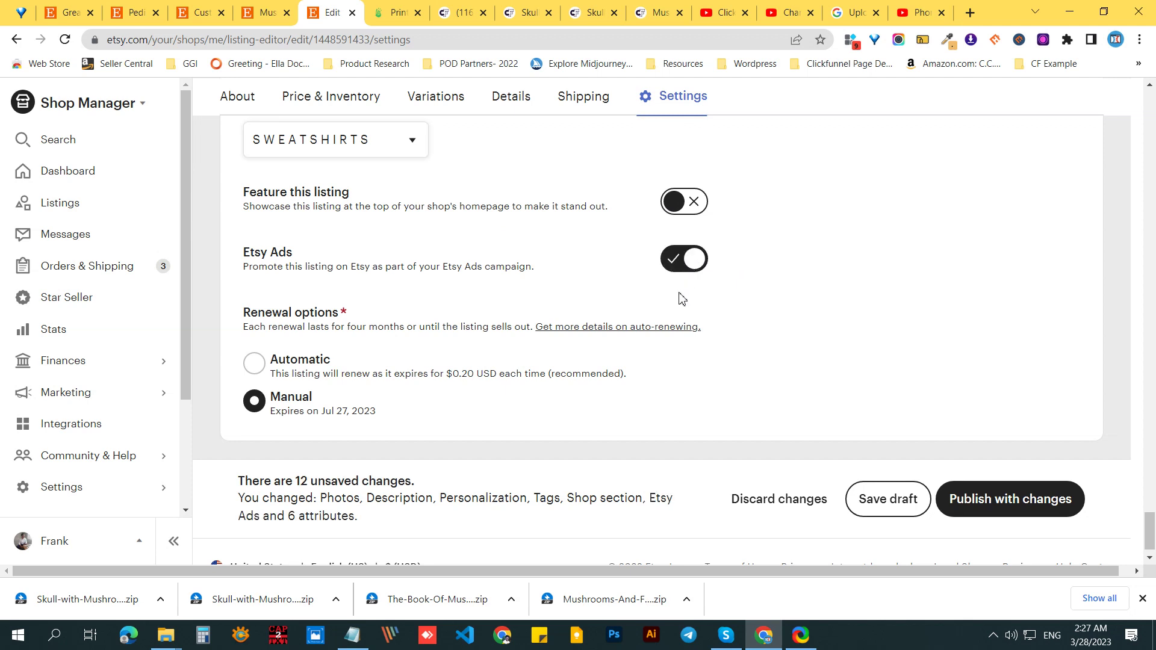
{"action": "scroll", "coordinate": [653, 285], "scroll_direction": "down", "scroll_amount": 1}
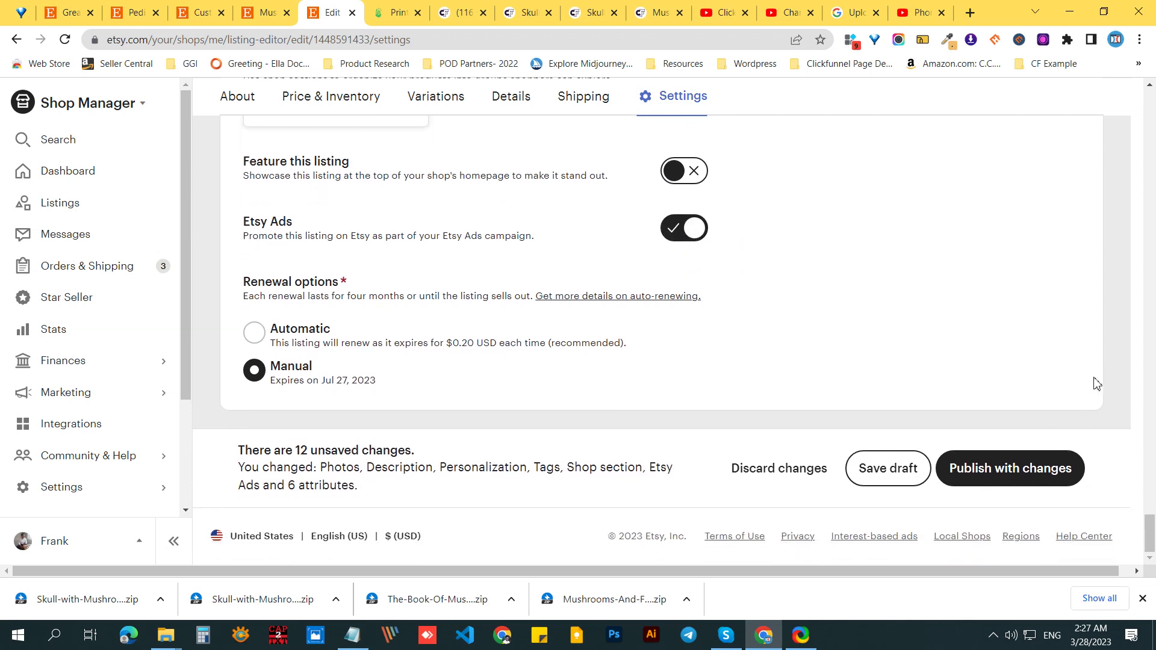
{"action": "left_click", "coordinate": [1003, 469]}
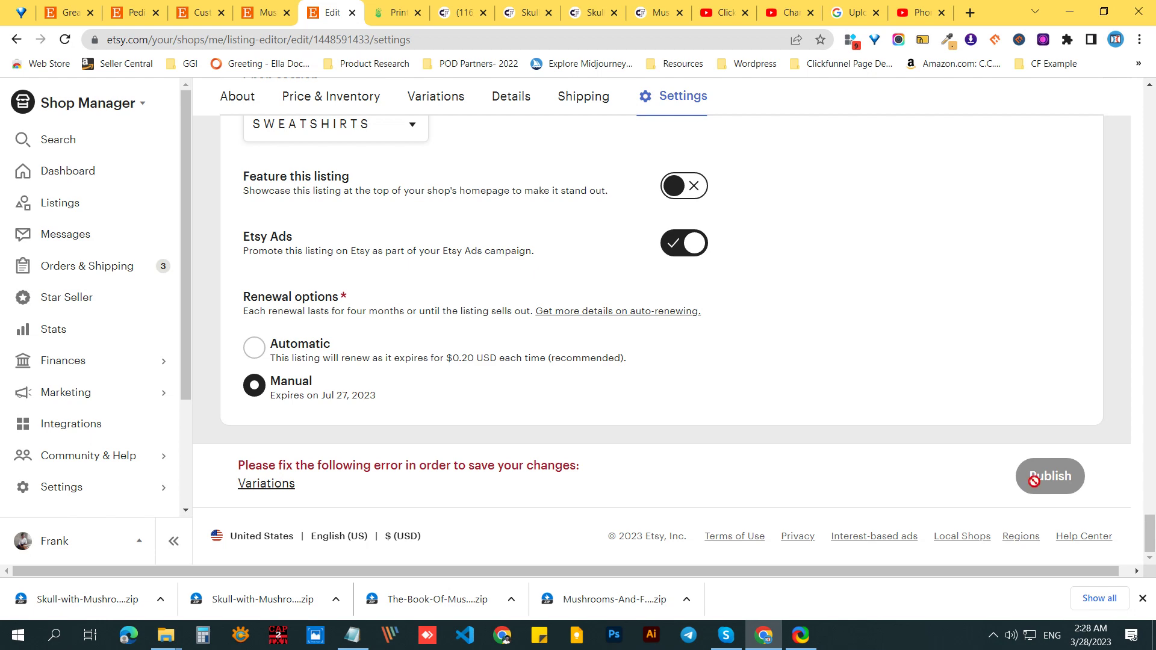
Step: Look through the listing for the cause of the publishing error and go to the flagged Variations section
{"action": "scroll", "coordinate": [990, 478], "scroll_direction": "up", "scroll_amount": 9}
{"action": "scroll", "coordinate": [992, 479], "scroll_direction": "up", "scroll_amount": 15}
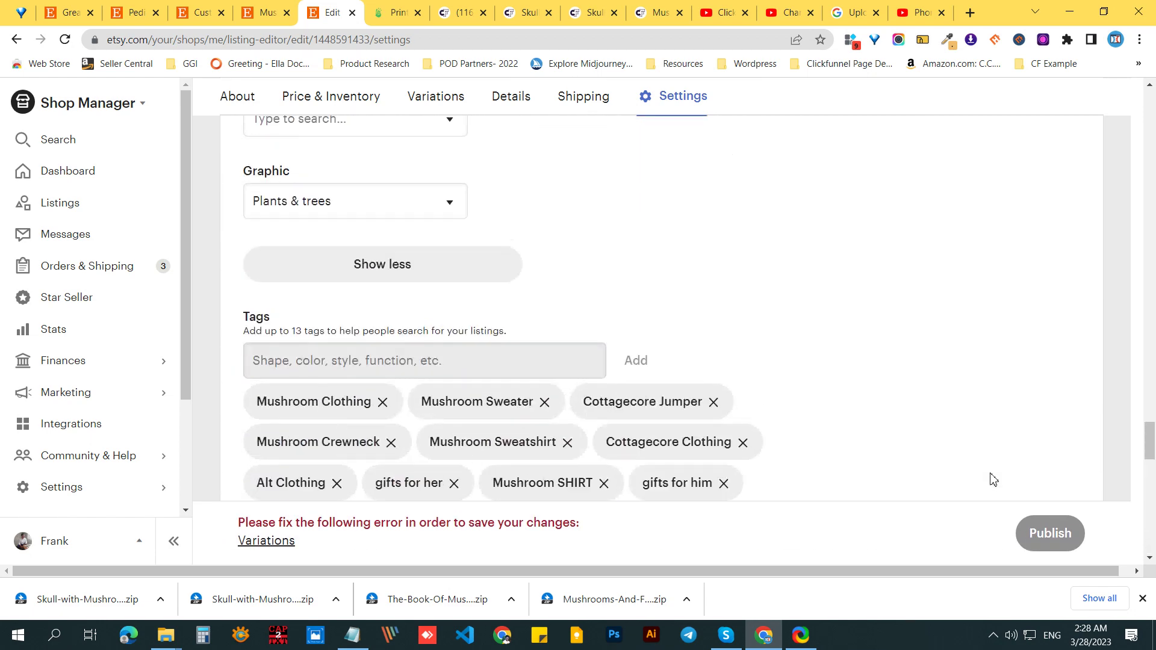
{"action": "scroll", "coordinate": [993, 478], "scroll_direction": "up", "scroll_amount": 15}
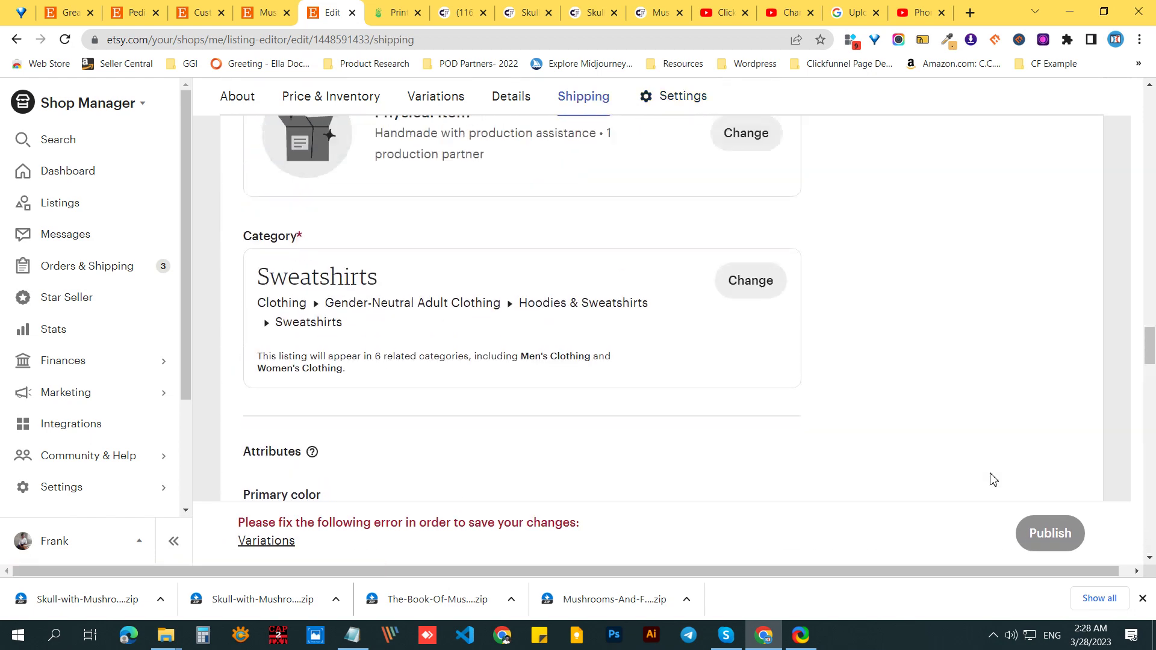
{"action": "scroll", "coordinate": [992, 479], "scroll_direction": "up", "scroll_amount": 15}
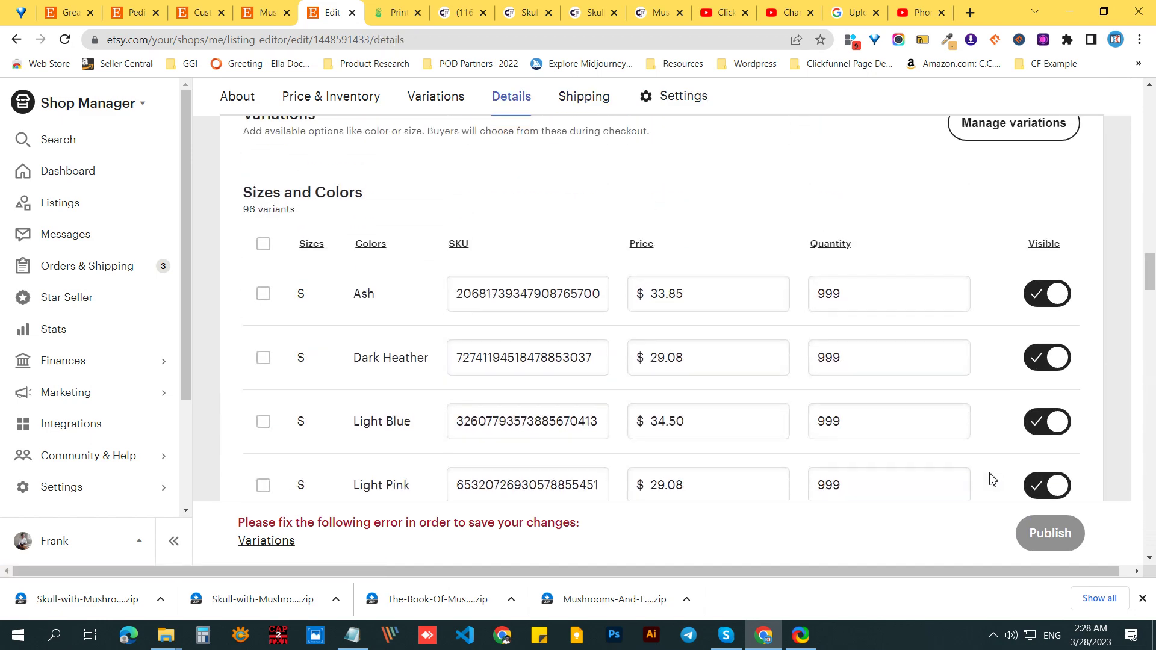
{"action": "scroll", "coordinate": [992, 478], "scroll_direction": "up", "scroll_amount": 15}
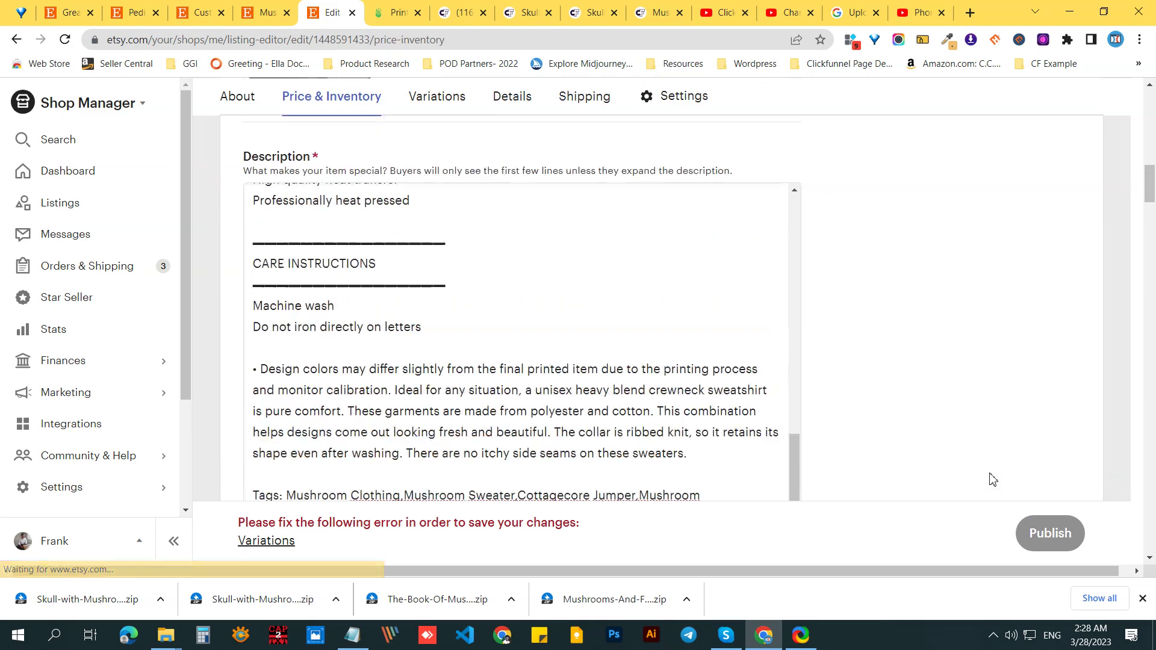
{"action": "scroll", "coordinate": [992, 478], "scroll_direction": "up", "scroll_amount": 5}
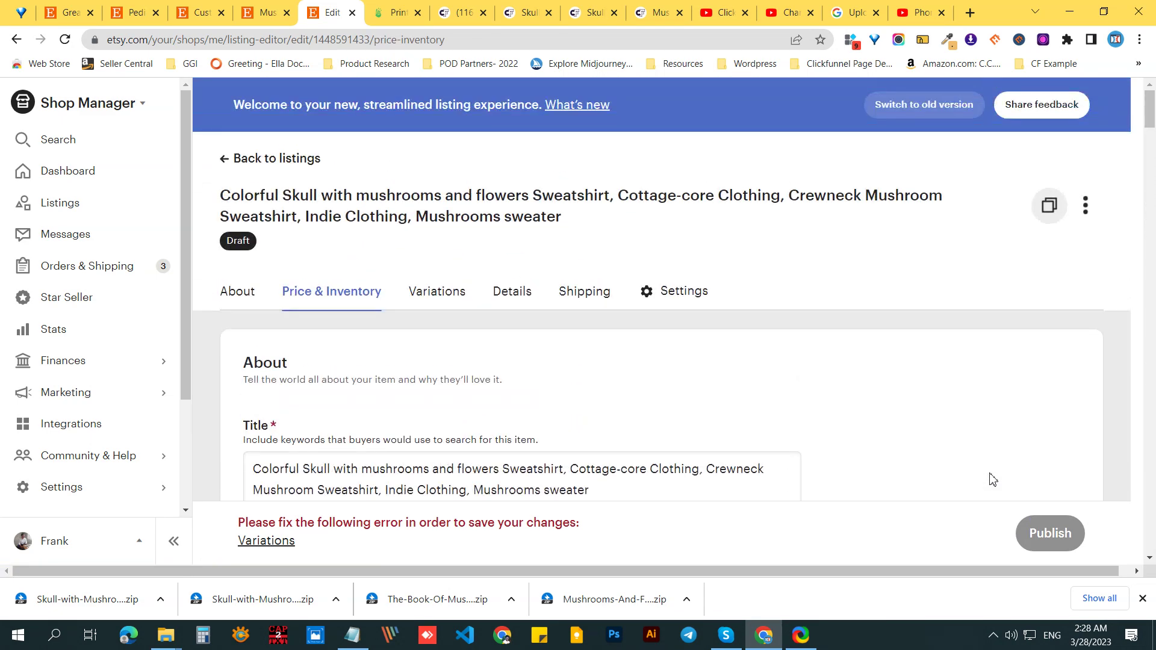
{"action": "scroll", "coordinate": [992, 478], "scroll_direction": "down", "scroll_amount": 6}
{"action": "scroll", "coordinate": [991, 477], "scroll_direction": "down", "scroll_amount": 5}
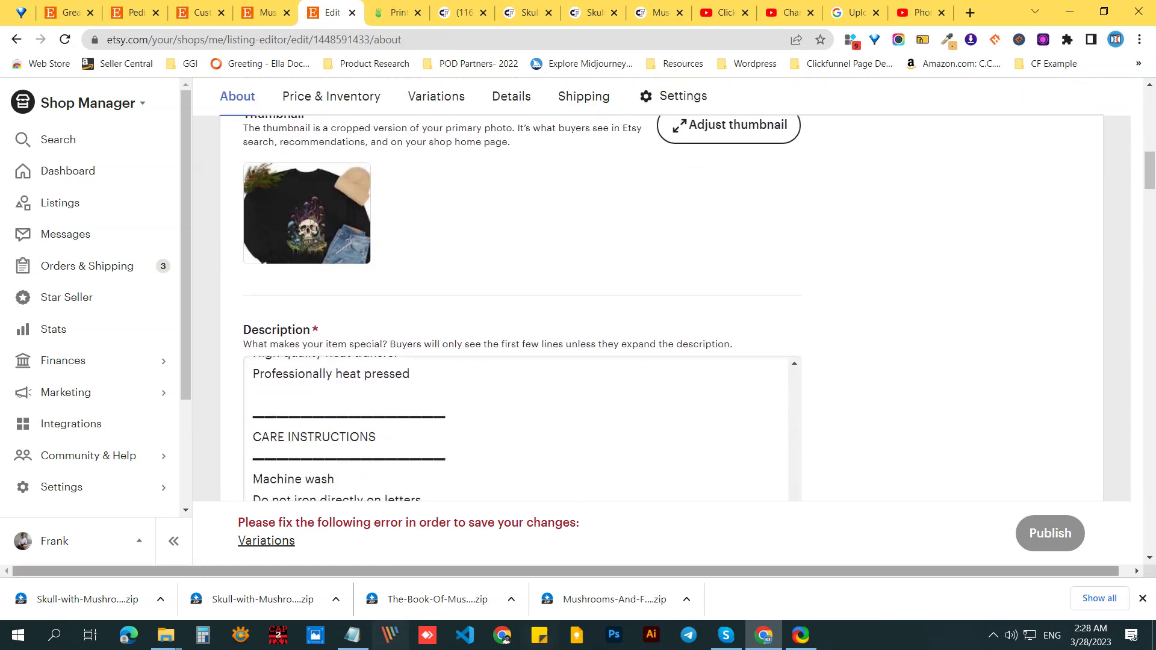
{"action": "left_click", "coordinate": [269, 545]}
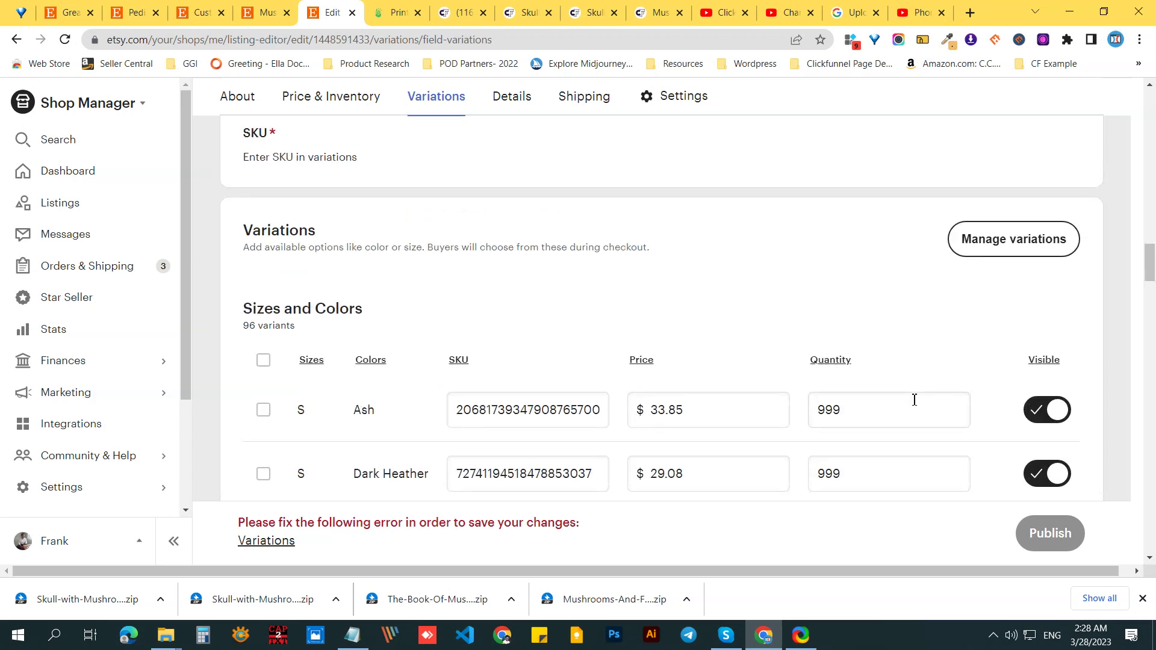
Step: Look through the variations table for the variants that cause the publishing error
{"action": "scroll", "coordinate": [988, 258], "scroll_direction": "down", "scroll_amount": 3}
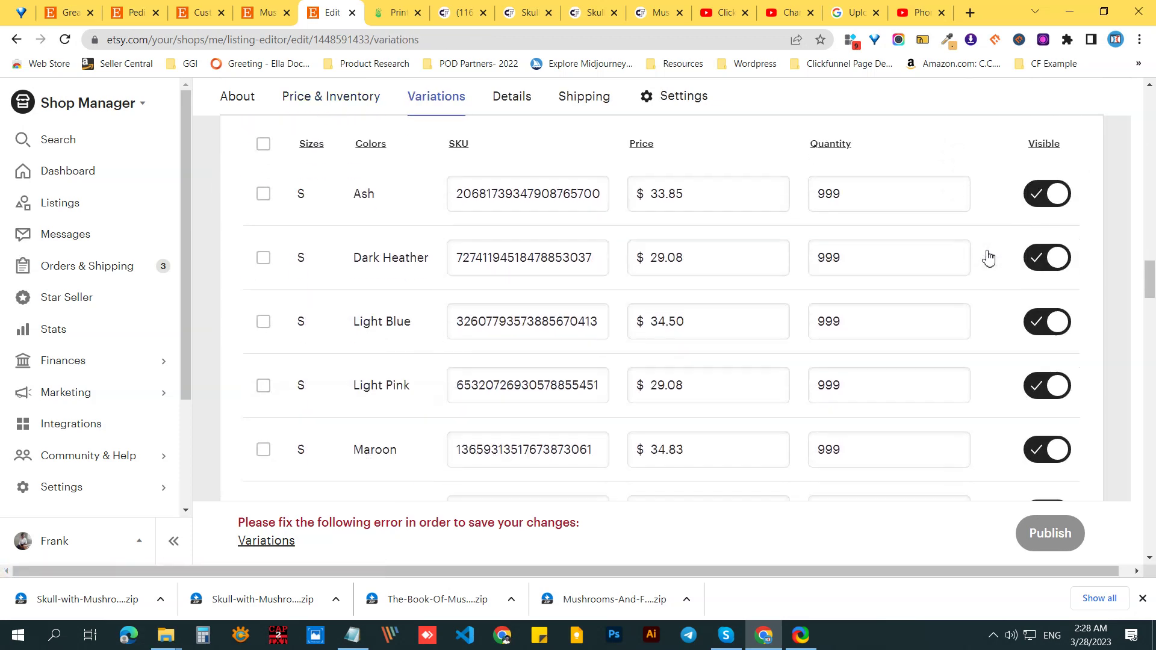
{"action": "scroll", "coordinate": [988, 258], "scroll_direction": "down", "scroll_amount": 5}
{"action": "left_click", "coordinate": [645, 343]}
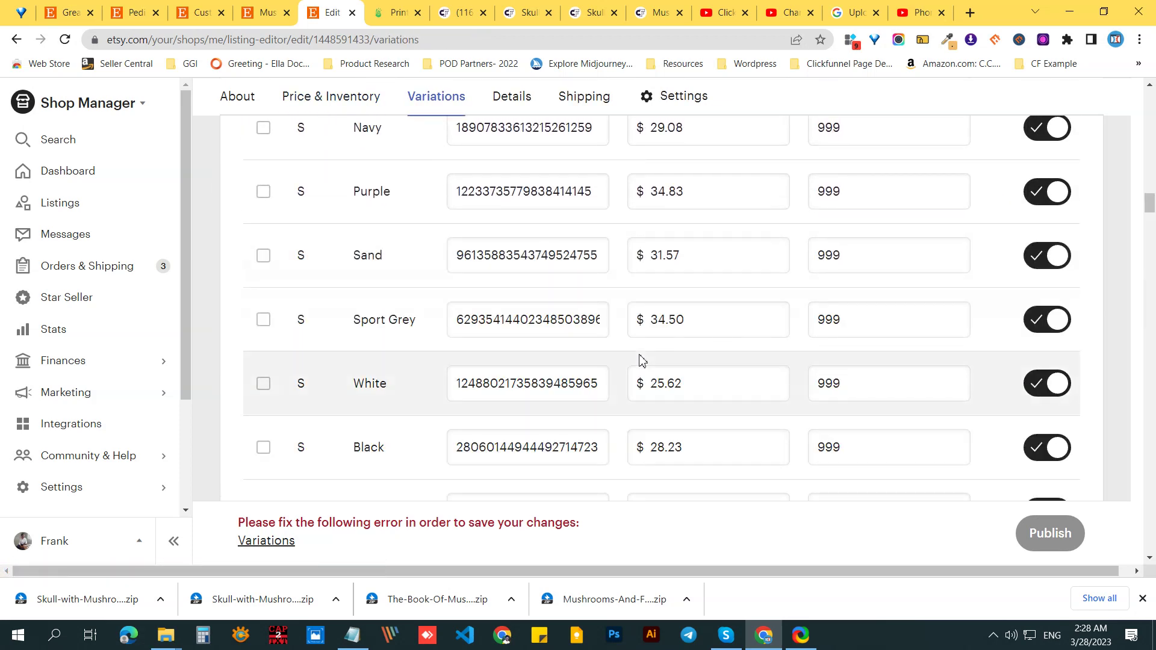
{"action": "scroll", "coordinate": [639, 360], "scroll_direction": "down", "scroll_amount": 20}
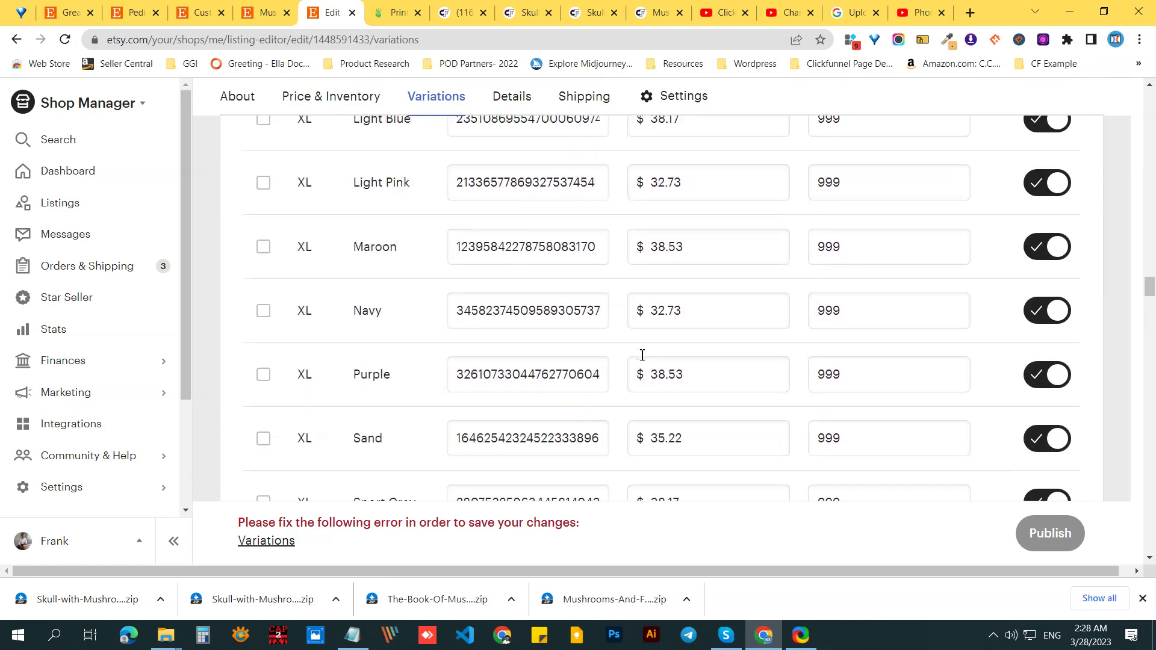
{"action": "scroll", "coordinate": [641, 355], "scroll_direction": "down", "scroll_amount": 7}
{"action": "left_click_drag", "start_coordinate": [1148, 304], "coordinate": [1148, 413]}
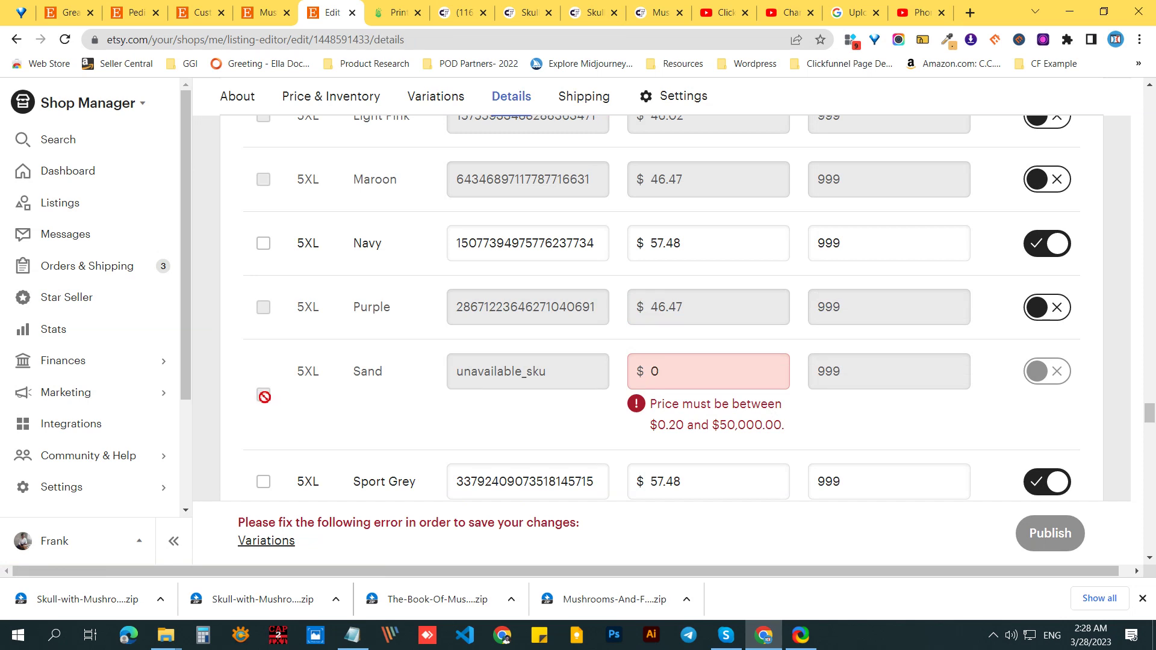
Step: Try to edit the invalid prices of the Sand variants in sizes 5XL and 4XL
{"action": "double_click", "coordinate": [678, 304]}
{"action": "right_click", "coordinate": [677, 304]}
{"action": "left_click", "coordinate": [712, 312]}
{"action": "left_click", "coordinate": [693, 371]}
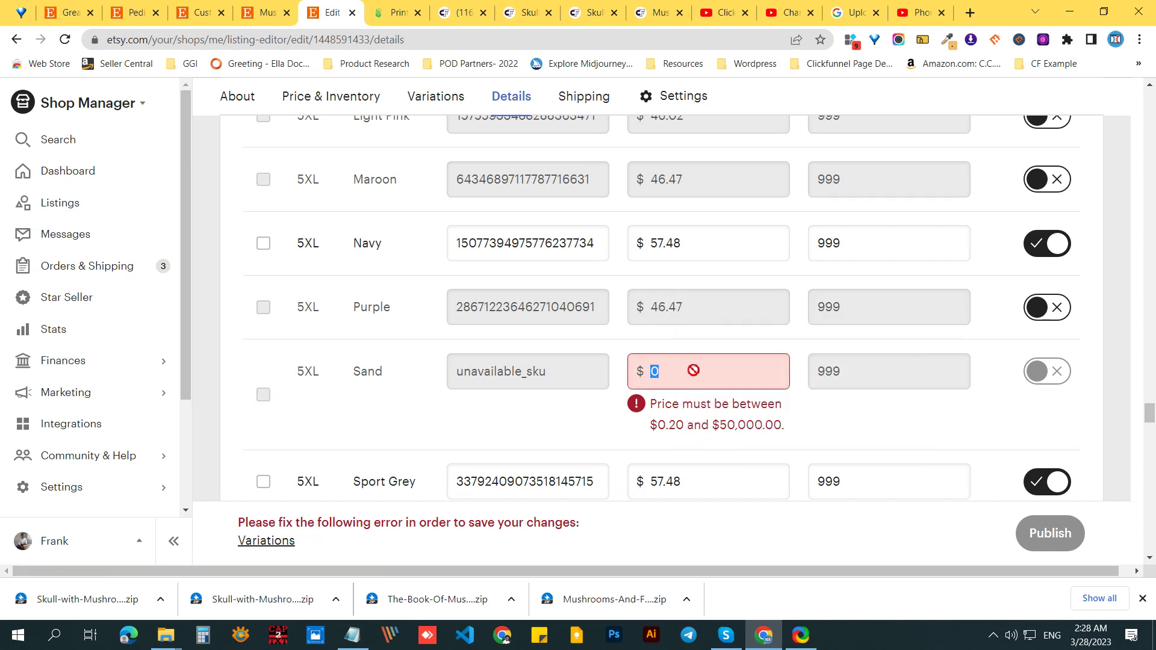
{"action": "right_click", "coordinate": [693, 370]}
{"action": "left_click", "coordinate": [652, 373]}
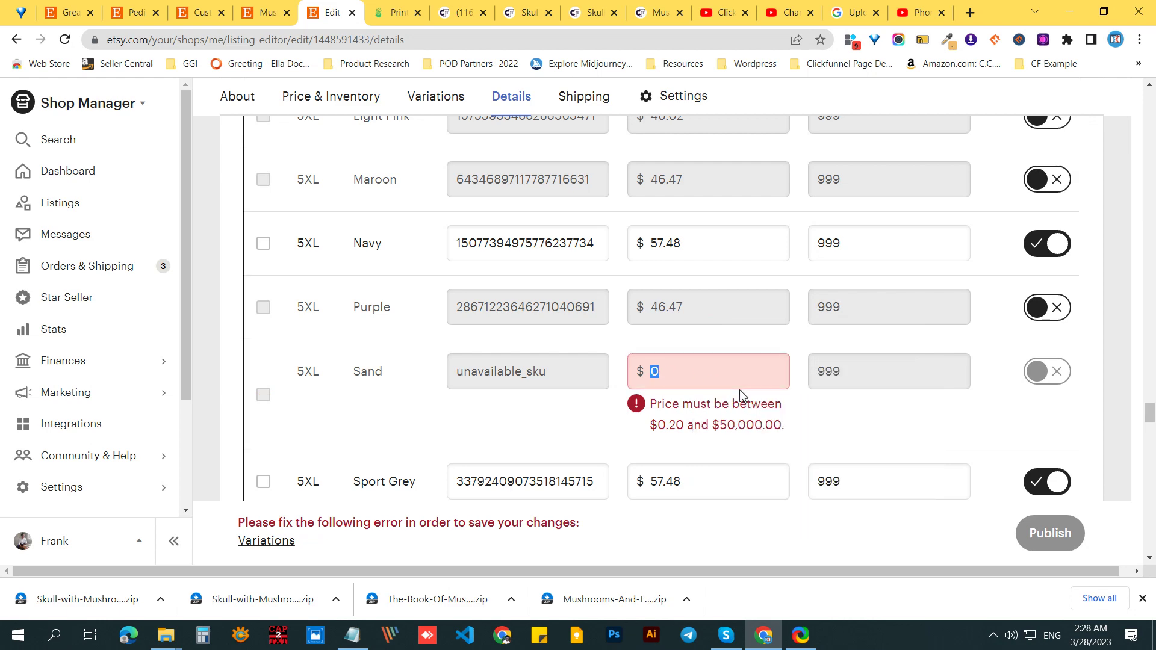
{"action": "scroll", "coordinate": [476, 378], "scroll_direction": "up", "scroll_amount": 15}
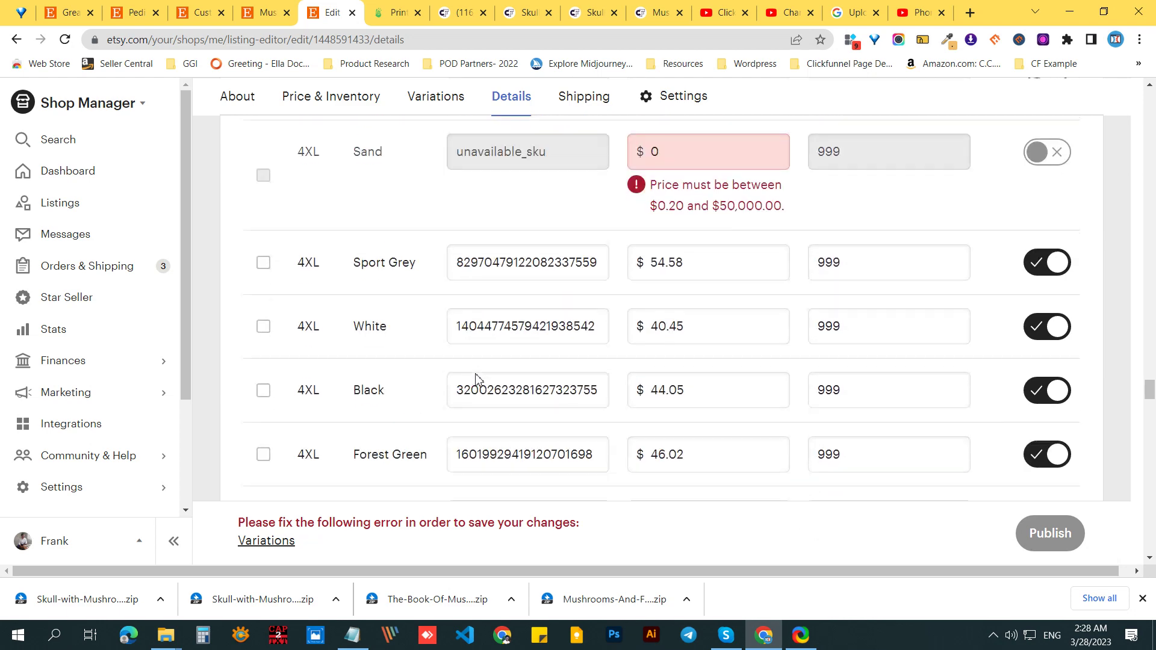
{"action": "scroll", "coordinate": [477, 379], "scroll_direction": "up", "scroll_amount": 3}
{"action": "double_click", "coordinate": [668, 361]}
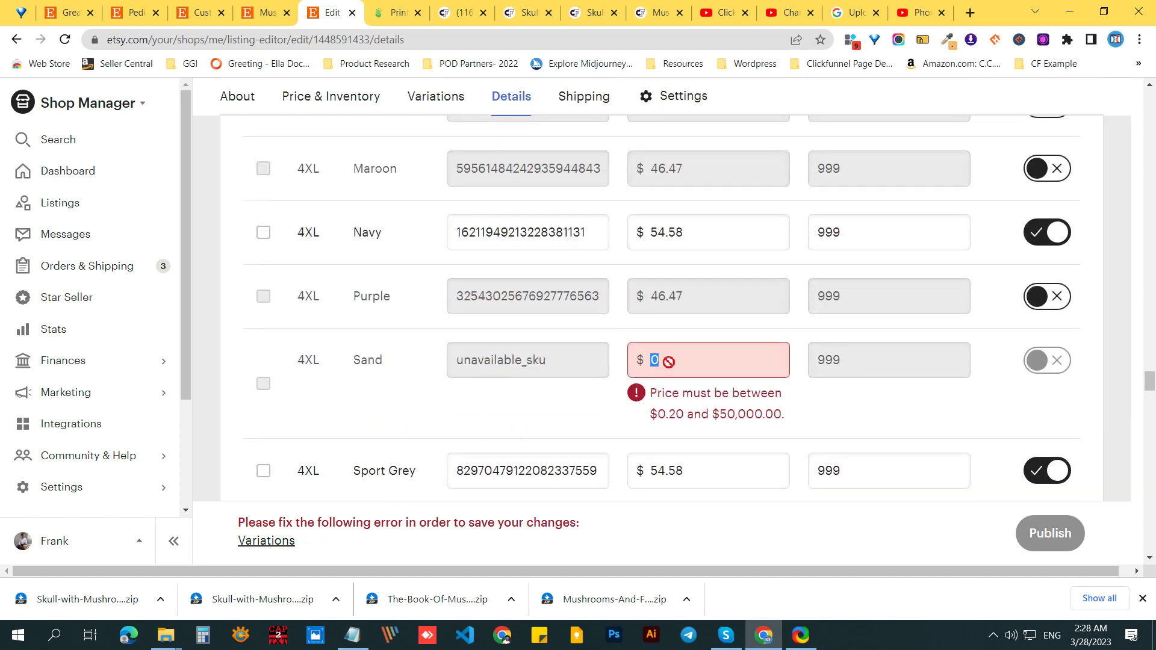
Step: Review the sizes, colors and price, quantity and SKU settings in the variations manager, and leave it without changes
{"action": "scroll", "coordinate": [662, 363], "scroll_direction": "up", "scroll_amount": 20}
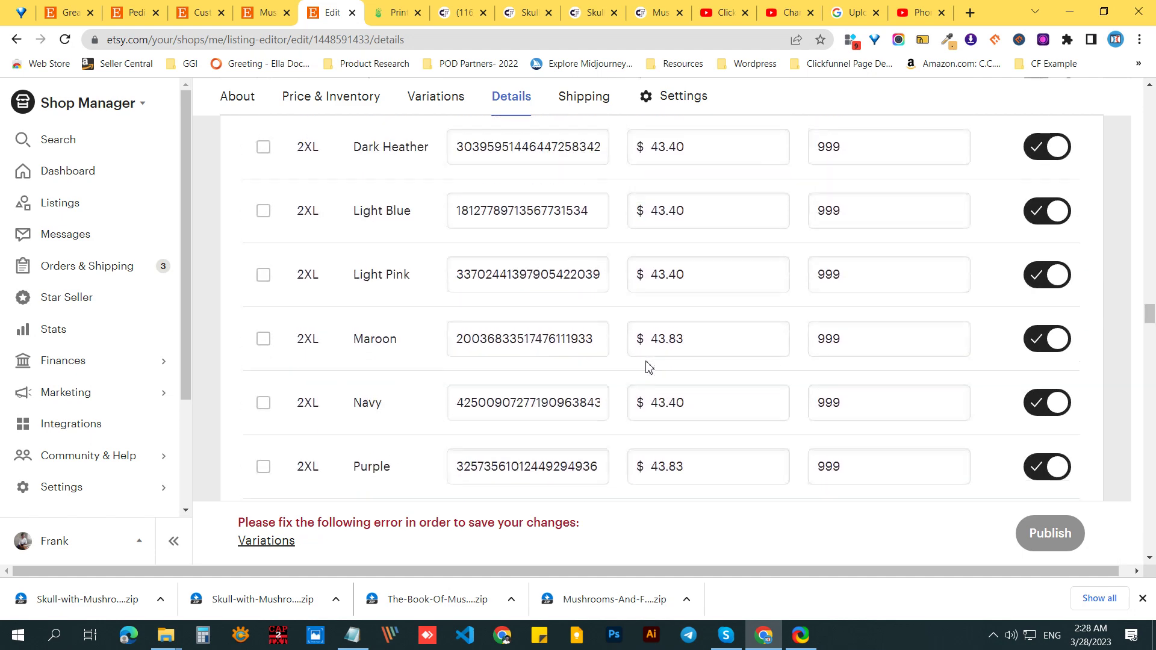
{"action": "scroll", "coordinate": [647, 366], "scroll_direction": "up", "scroll_amount": 20}
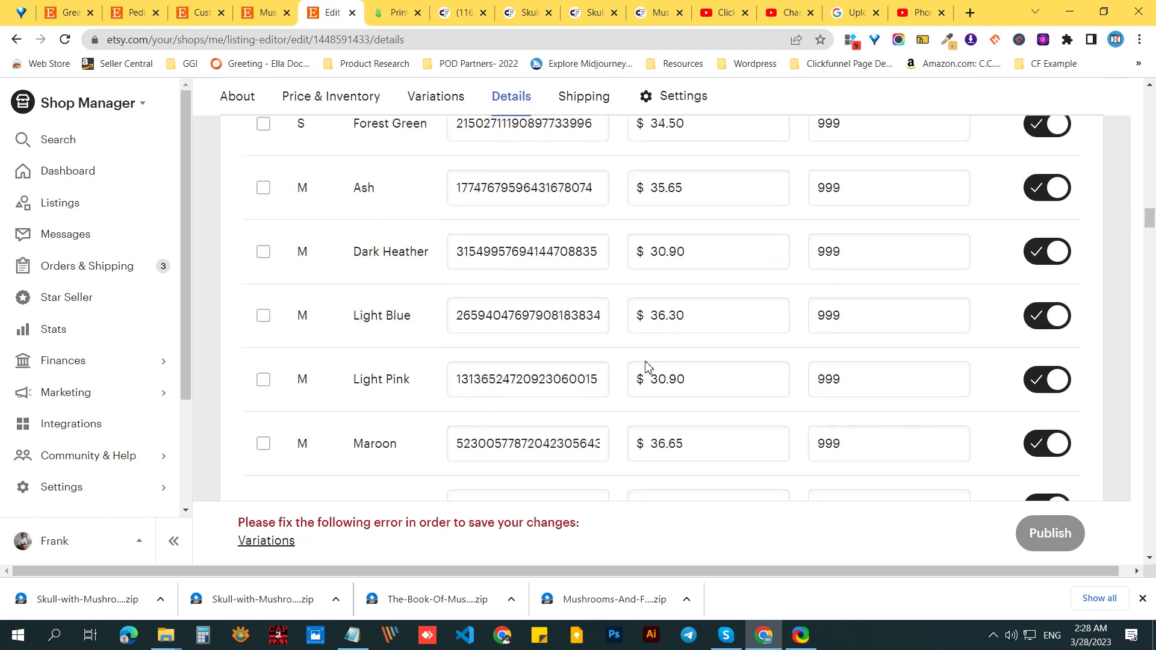
{"action": "scroll", "coordinate": [646, 366], "scroll_direction": "up", "scroll_amount": 20}
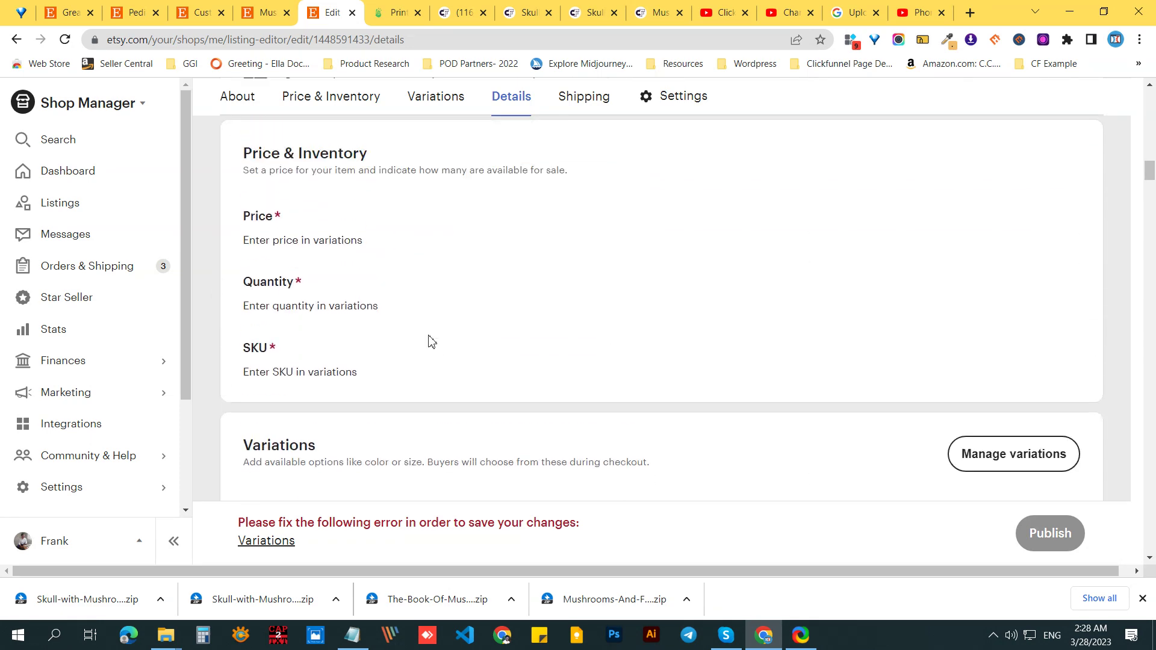
{"action": "scroll", "coordinate": [430, 341], "scroll_direction": "down", "scroll_amount": 3}
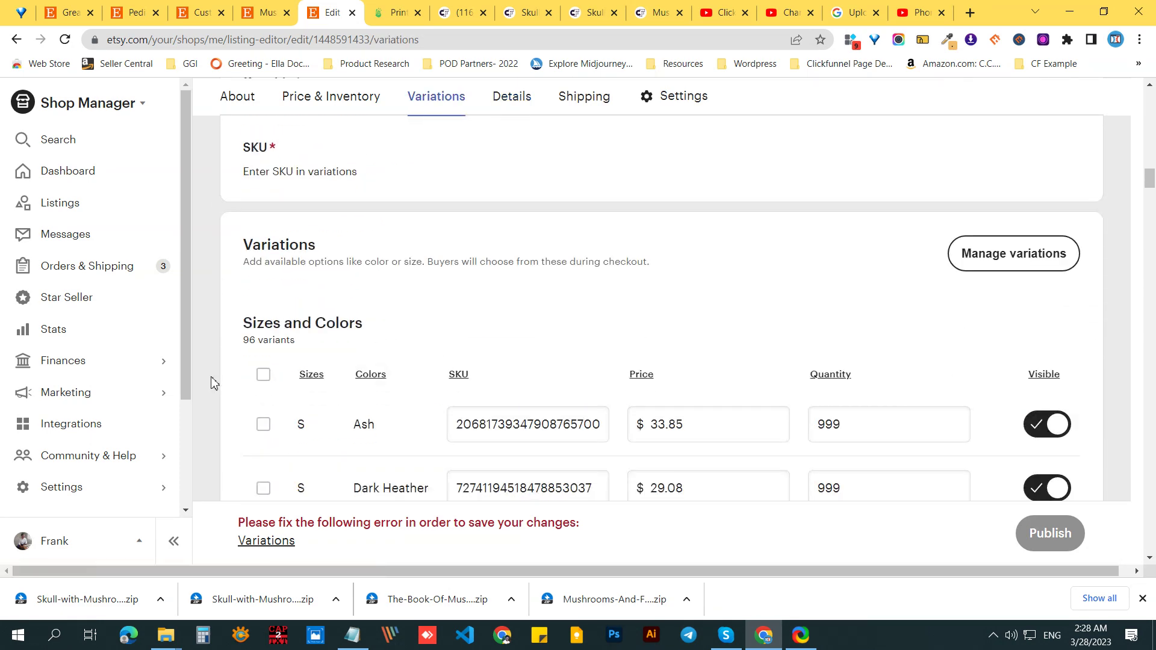
{"action": "left_click", "coordinate": [992, 269]}
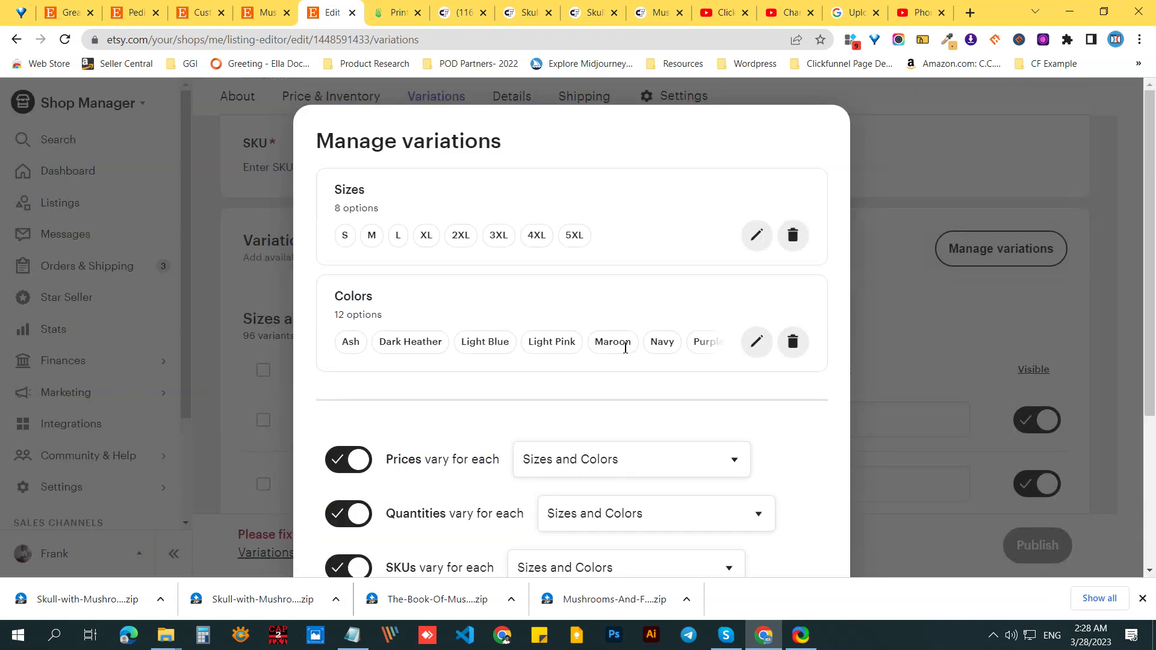
{"action": "scroll", "coordinate": [512, 354], "scroll_direction": "down", "scroll_amount": 4}
{"action": "scroll", "coordinate": [511, 353], "scroll_direction": "up", "scroll_amount": 4}
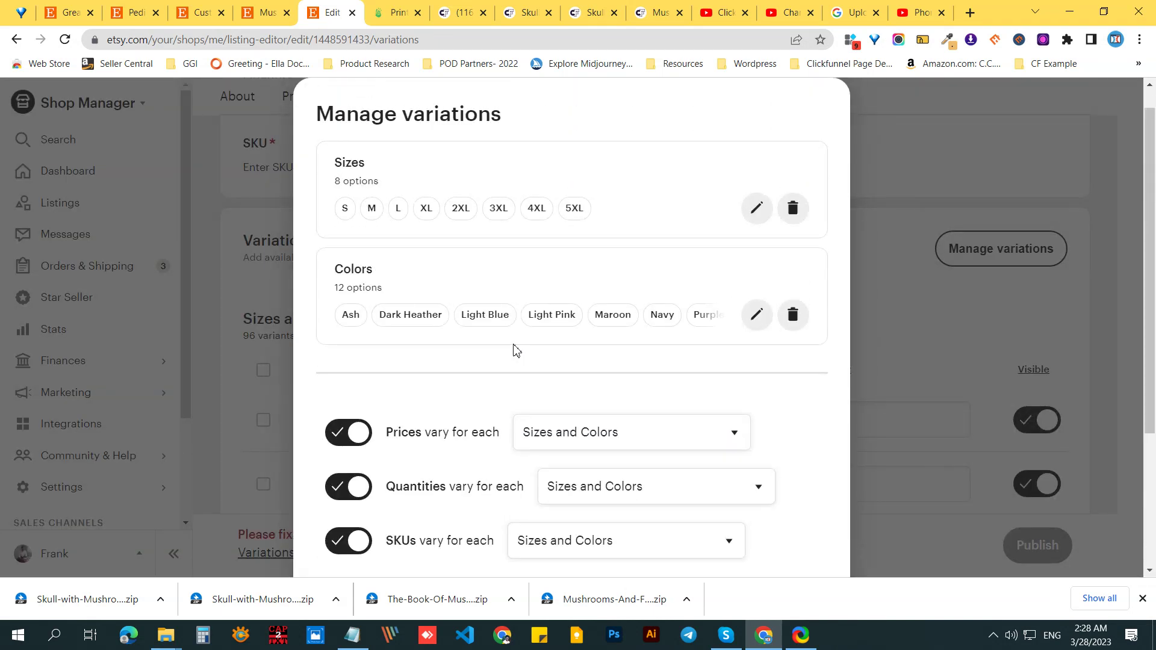
{"action": "scroll", "coordinate": [516, 351], "scroll_direction": "down", "scroll_amount": 4}
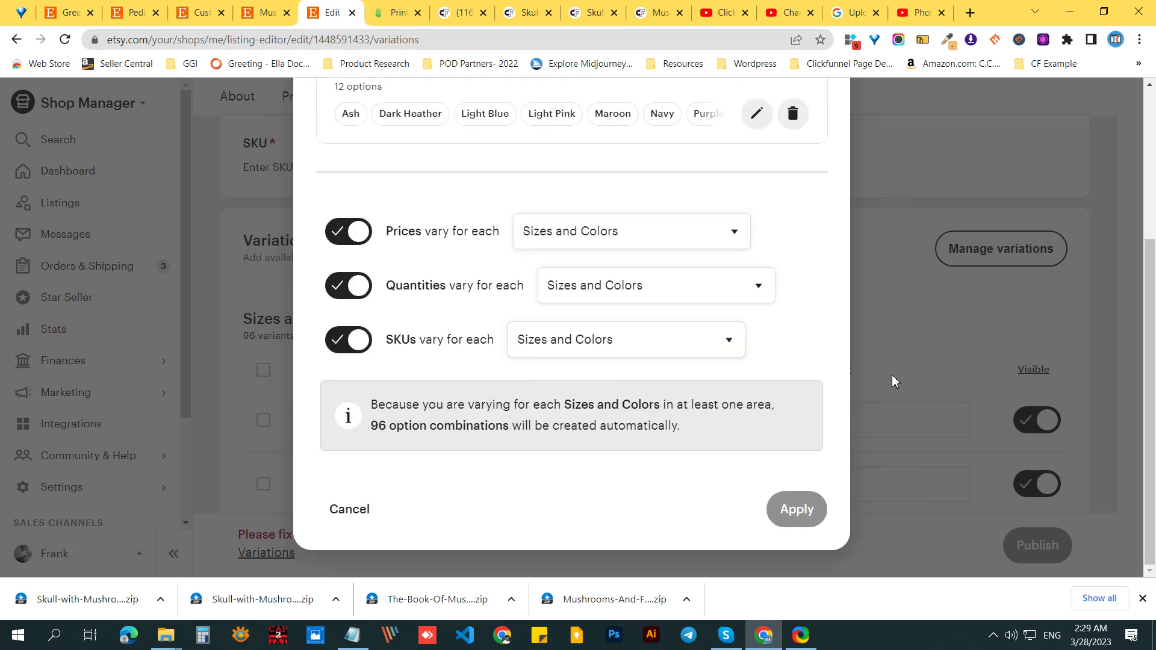
{"action": "left_click", "coordinate": [368, 508]}
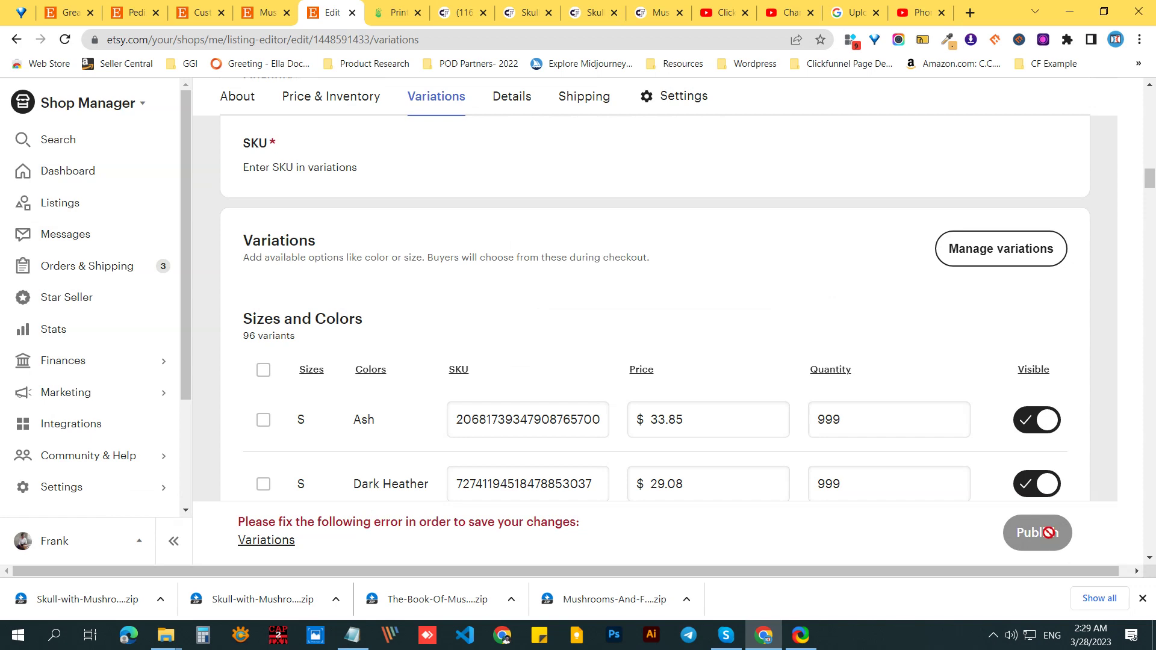
Step: Return to the flagged 4XL Sand variant, retry editing its price, and check the 5XL Sand variant
{"action": "scroll", "coordinate": [338, 505], "scroll_direction": "down", "scroll_amount": 5}
{"action": "scroll", "coordinate": [365, 466], "scroll_direction": "down", "scroll_amount": 20}
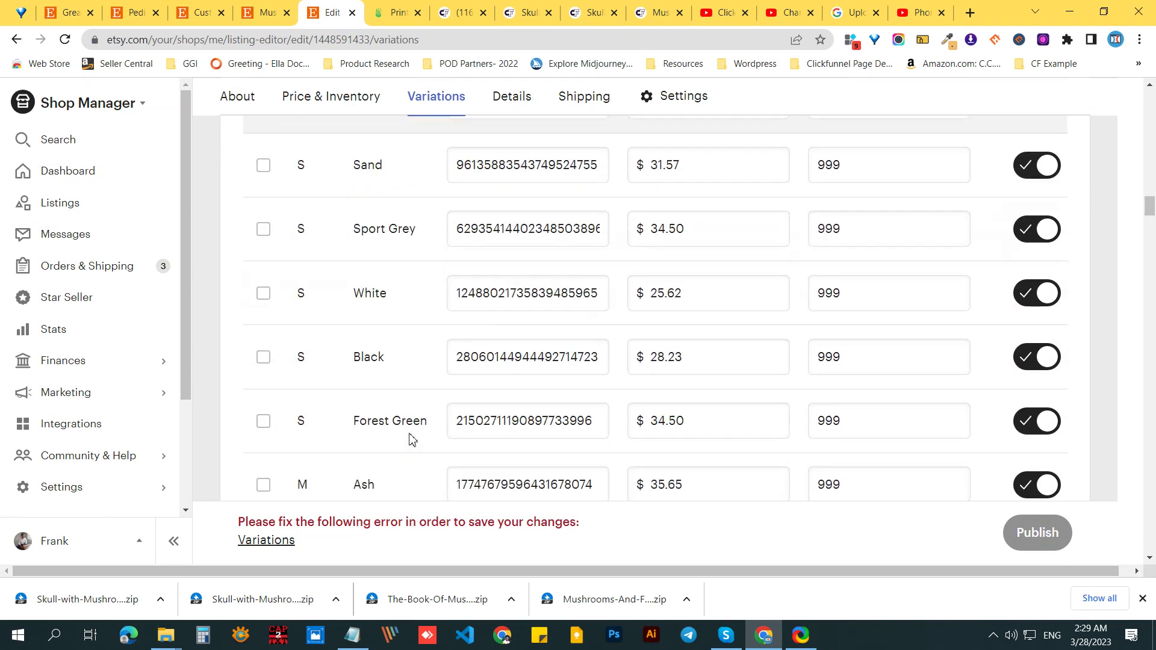
{"action": "scroll", "coordinate": [409, 438], "scroll_direction": "down", "scroll_amount": 20}
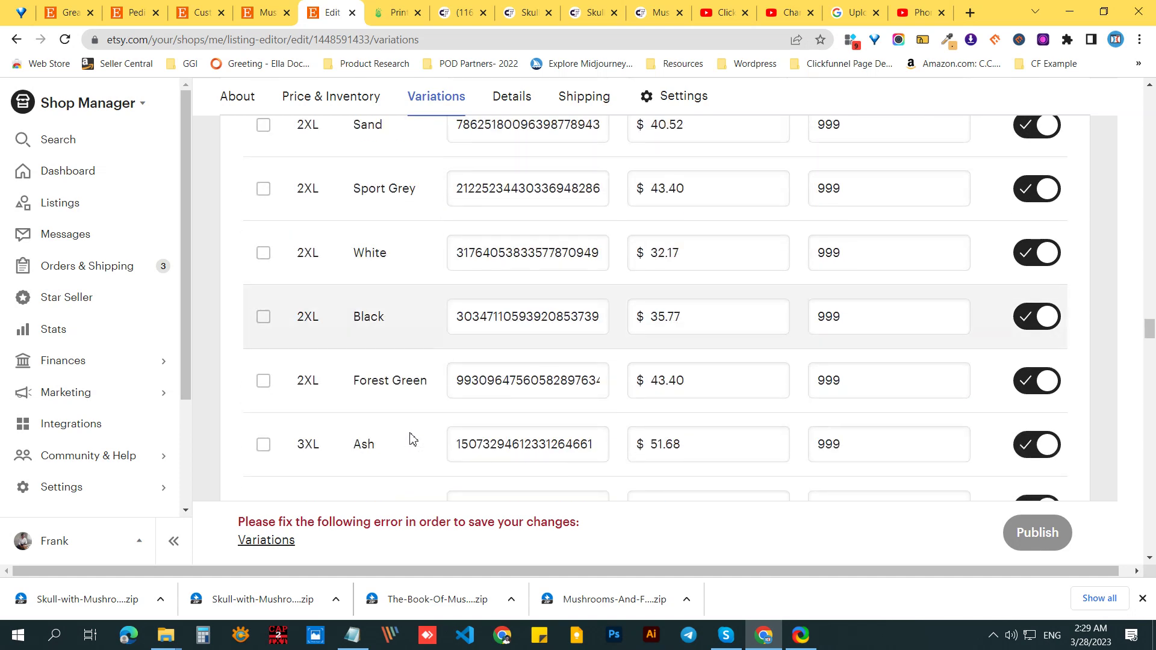
{"action": "scroll", "coordinate": [409, 439], "scroll_direction": "down", "scroll_amount": 15}
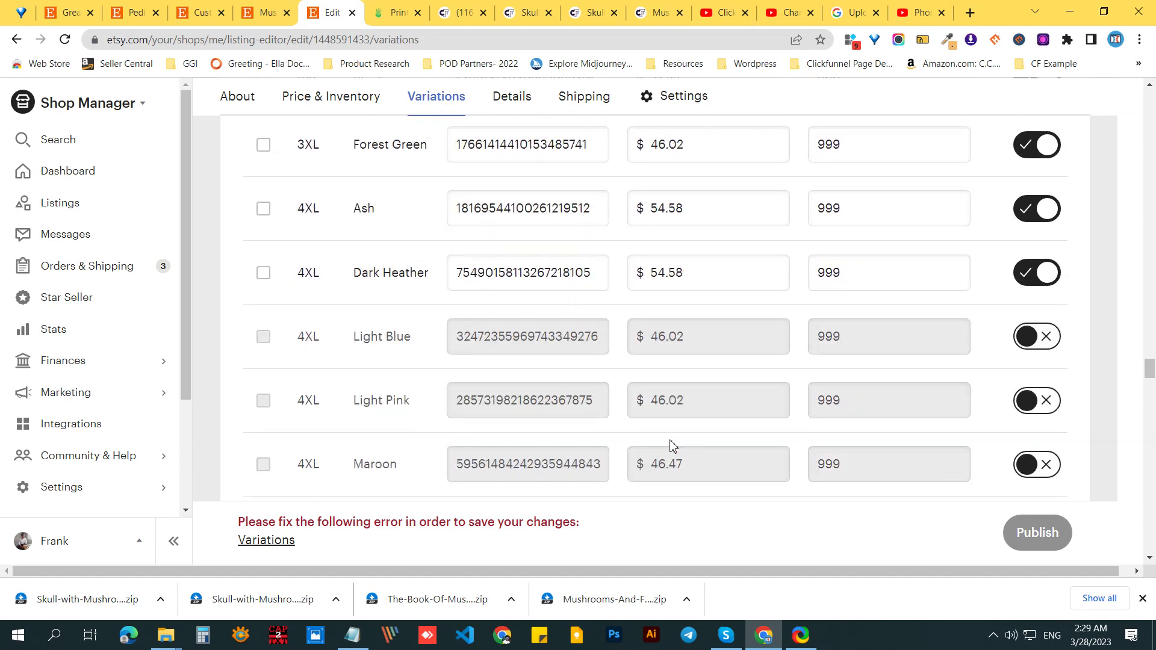
{"action": "scroll", "coordinate": [668, 445], "scroll_direction": "down", "scroll_amount": 5}
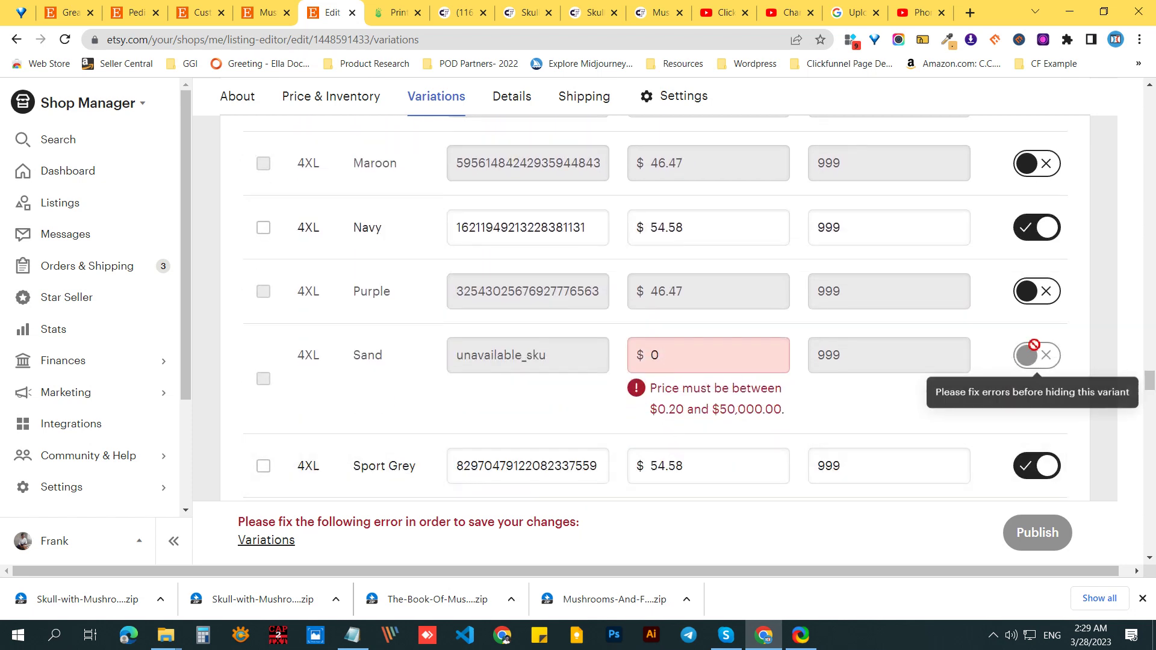
{"action": "left_click", "coordinate": [732, 356]}
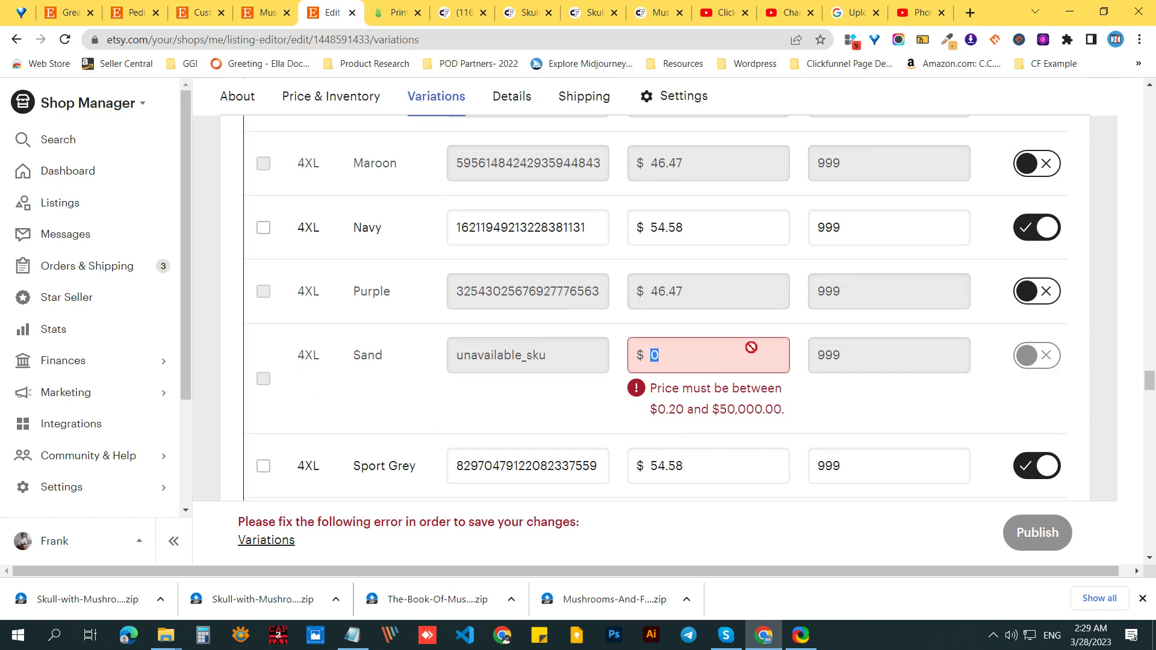
{"action": "scroll", "coordinate": [732, 355], "scroll_direction": "down", "scroll_amount": 15}
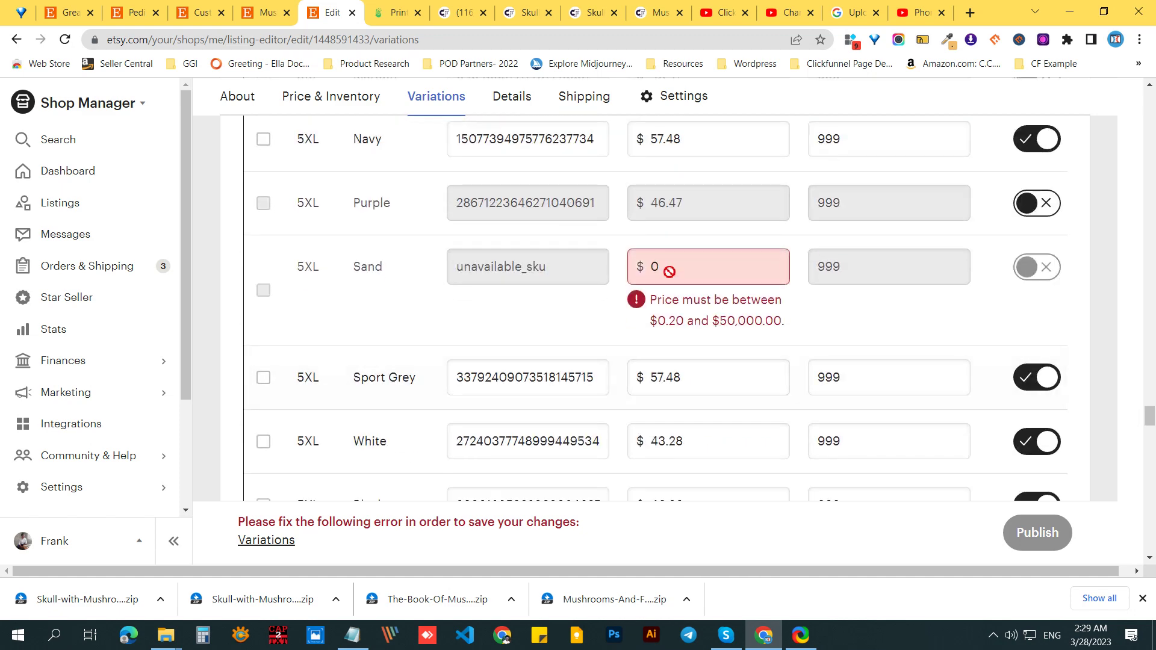
Step: Switch to the old listing form with the reason "I find the new form difficult to use", hide this prompt in future and leave without saving
{"action": "scroll", "coordinate": [824, 331], "scroll_direction": "up", "scroll_amount": 20}
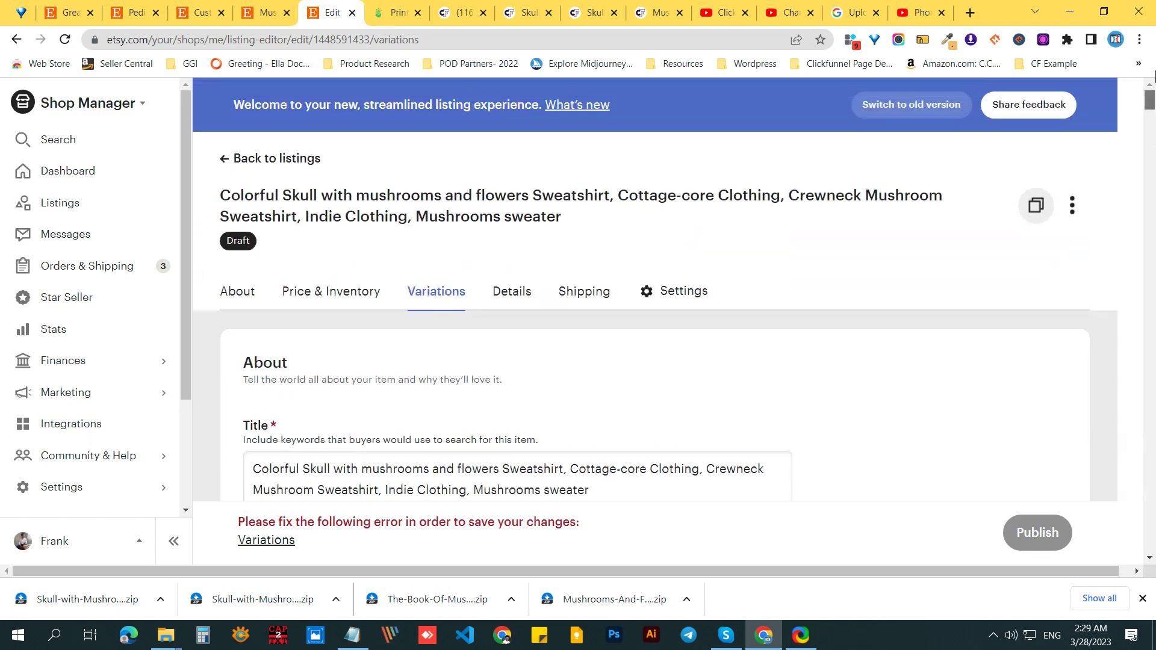
{"action": "left_click", "coordinate": [932, 106]}
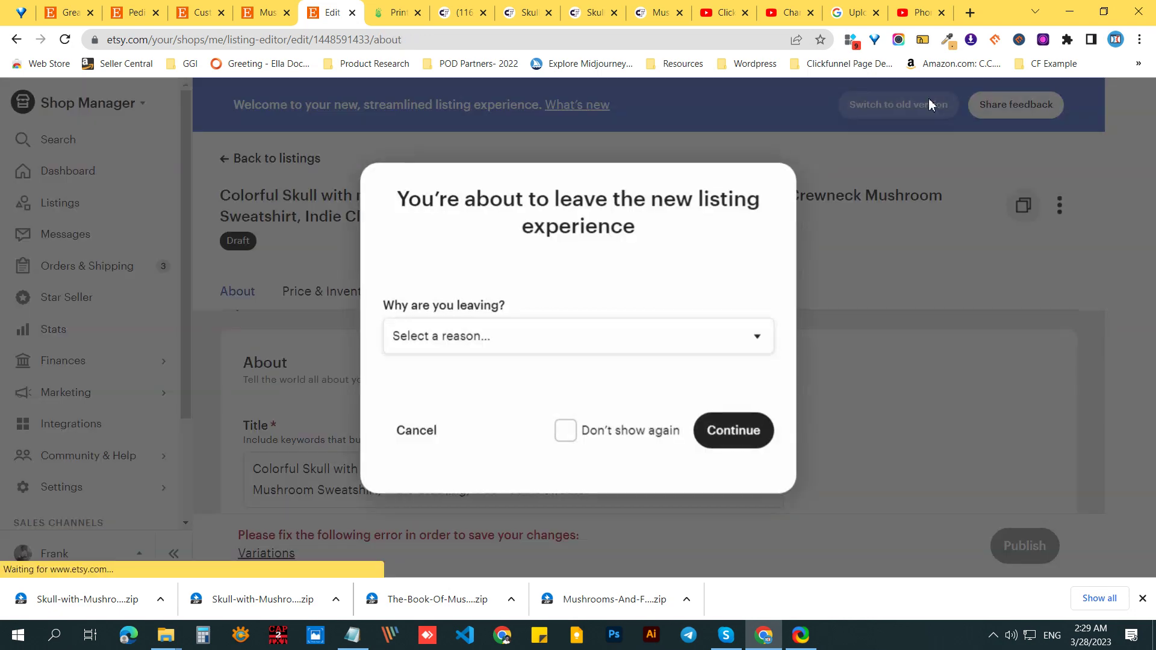
{"action": "left_click", "coordinate": [504, 343]}
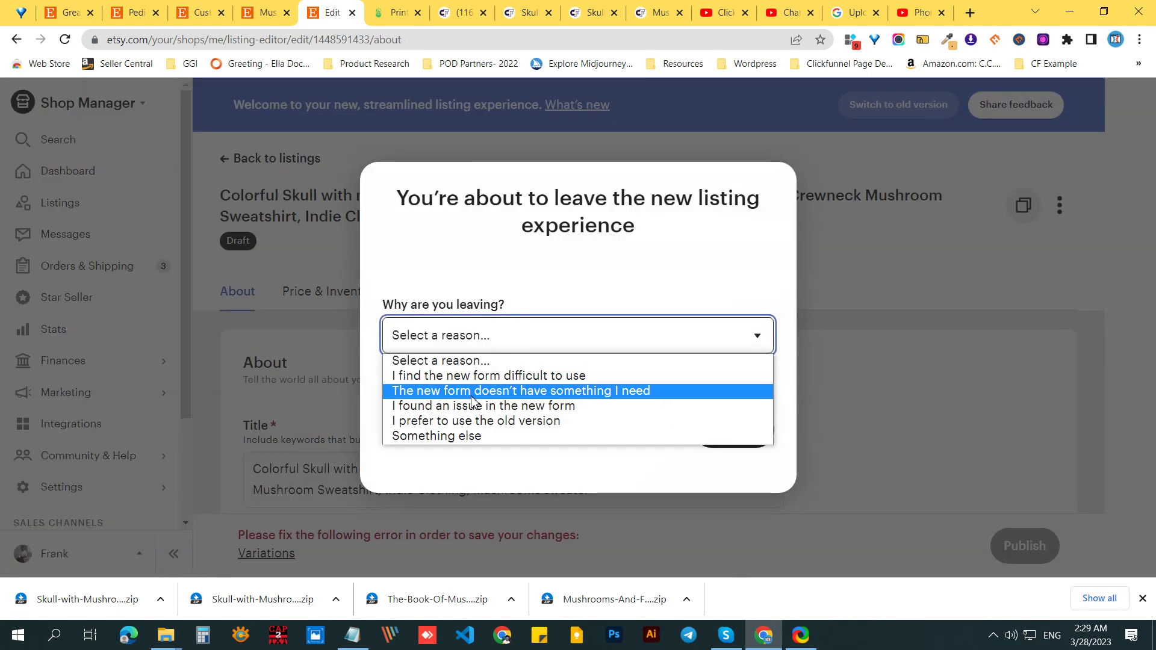
{"action": "left_click", "coordinate": [447, 376]}
{"action": "scroll", "coordinate": [662, 482], "scroll_direction": "down", "scroll_amount": 2}
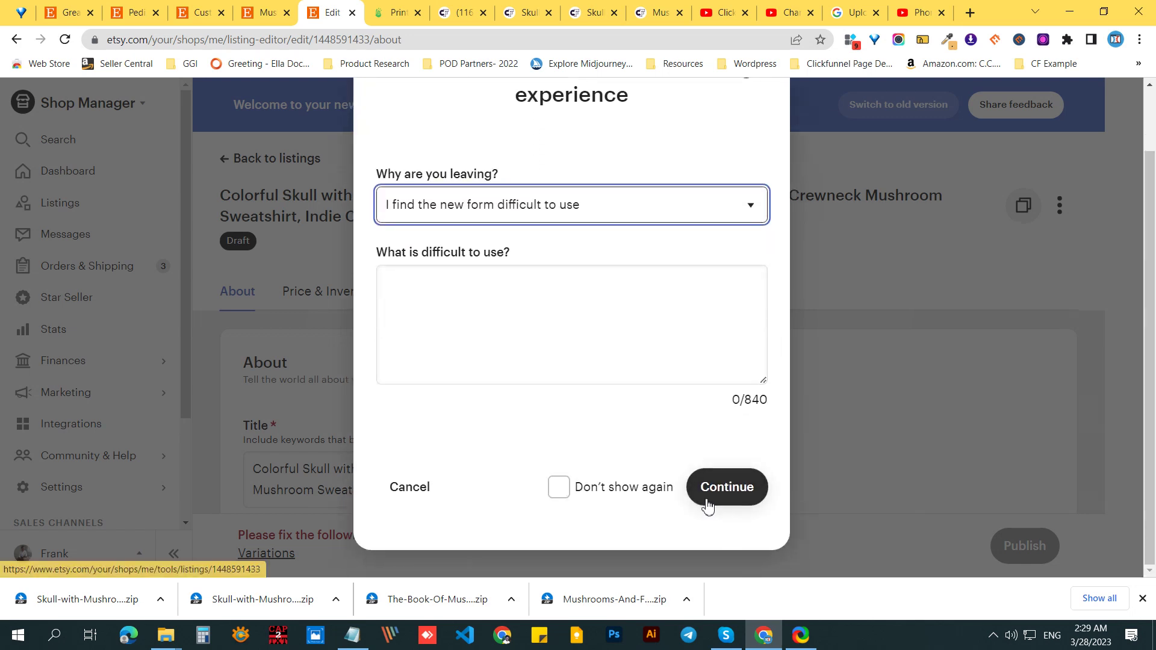
{"action": "left_click", "coordinate": [758, 506]}
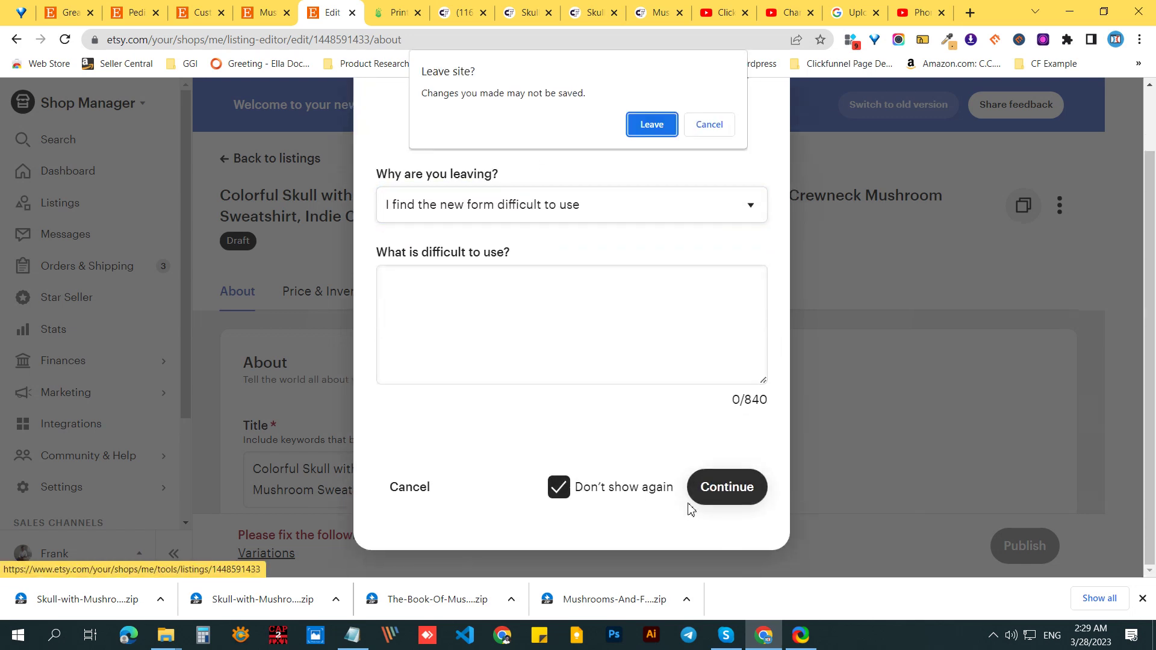
{"action": "left_click", "coordinate": [652, 126]}
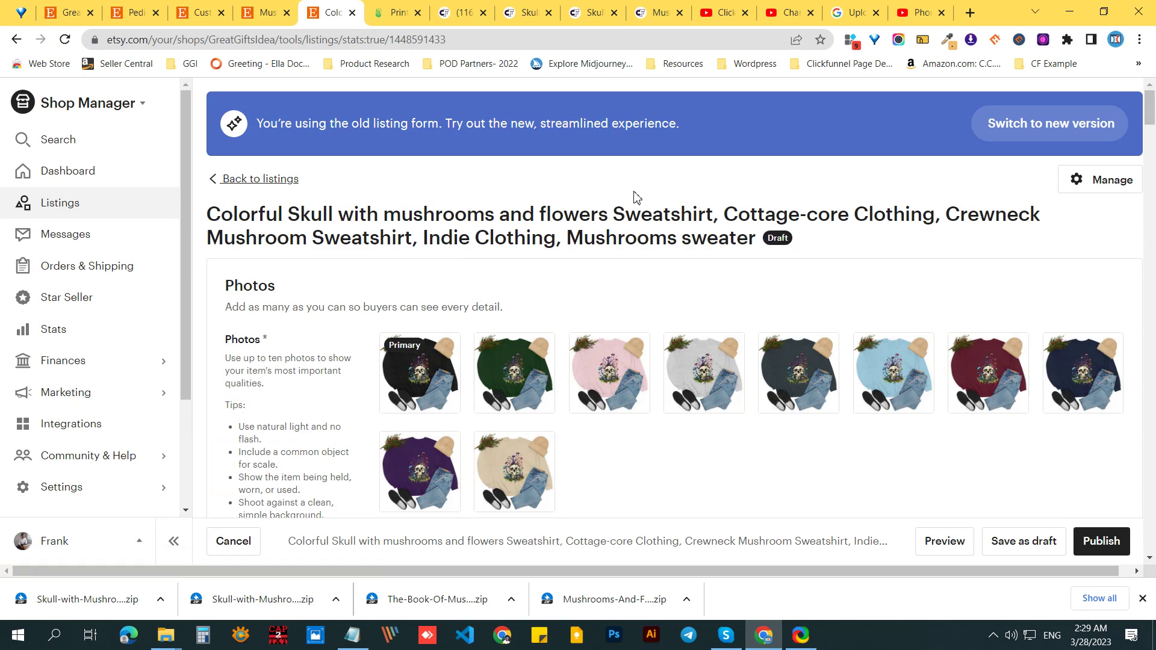
Step: Select Organic cotton and Recycled polyester as the listing's sustainability attributes
{"action": "scroll", "coordinate": [692, 258], "scroll_direction": "down", "scroll_amount": 15}
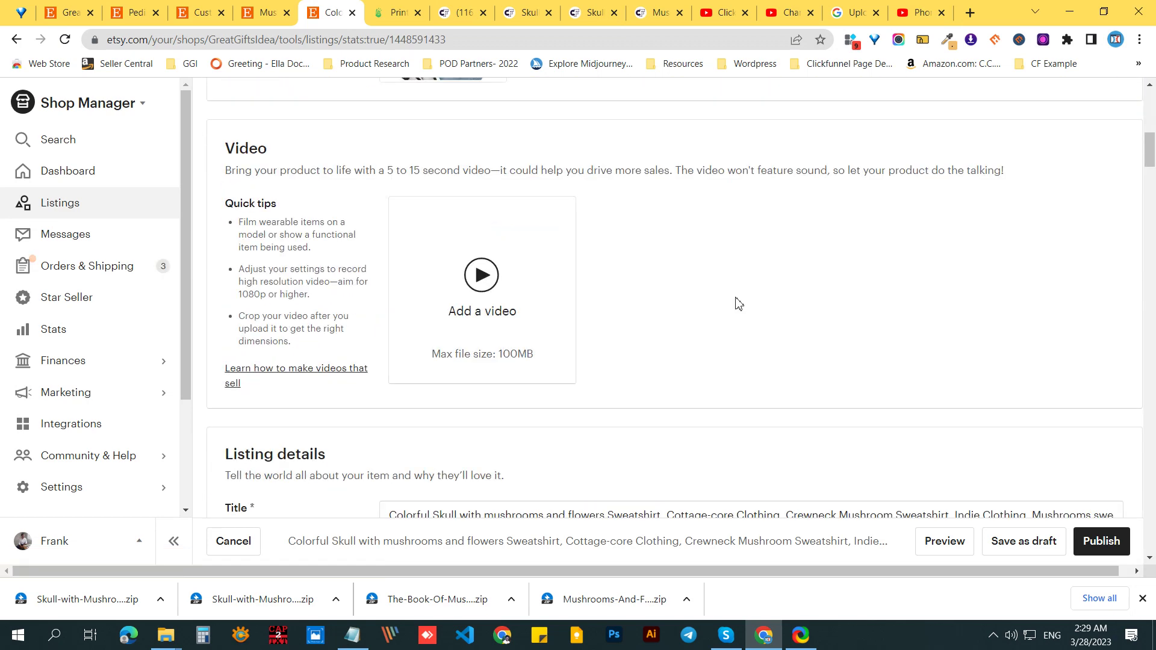
{"action": "scroll", "coordinate": [739, 302], "scroll_direction": "down", "scroll_amount": 7}
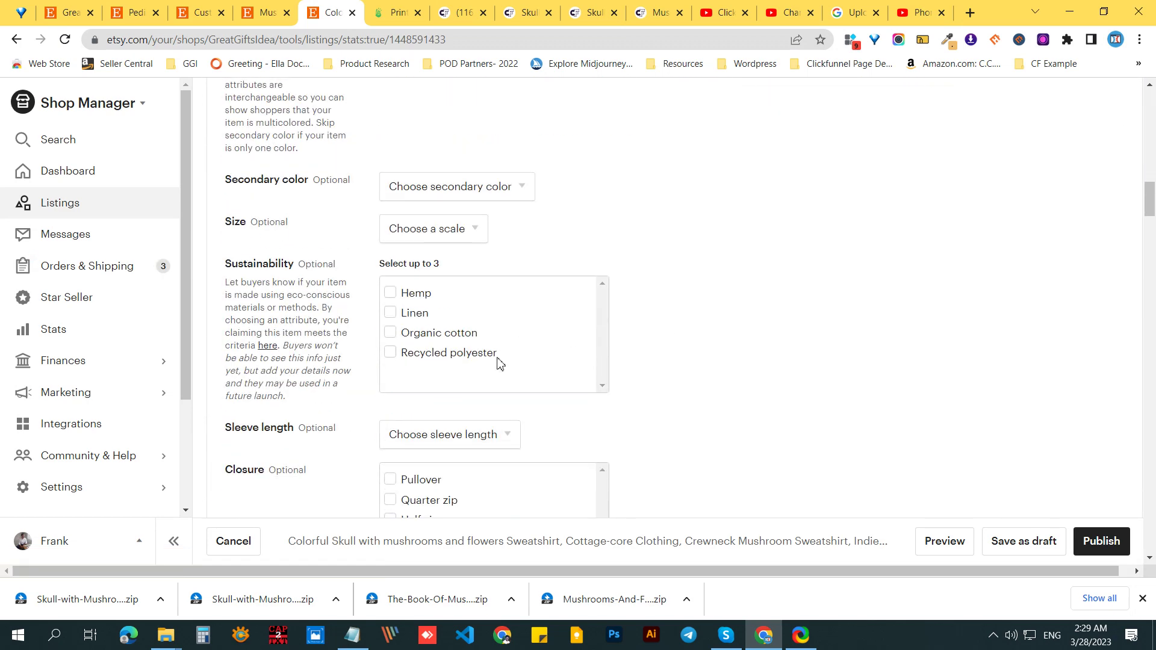
{"action": "left_click", "coordinate": [445, 334]}
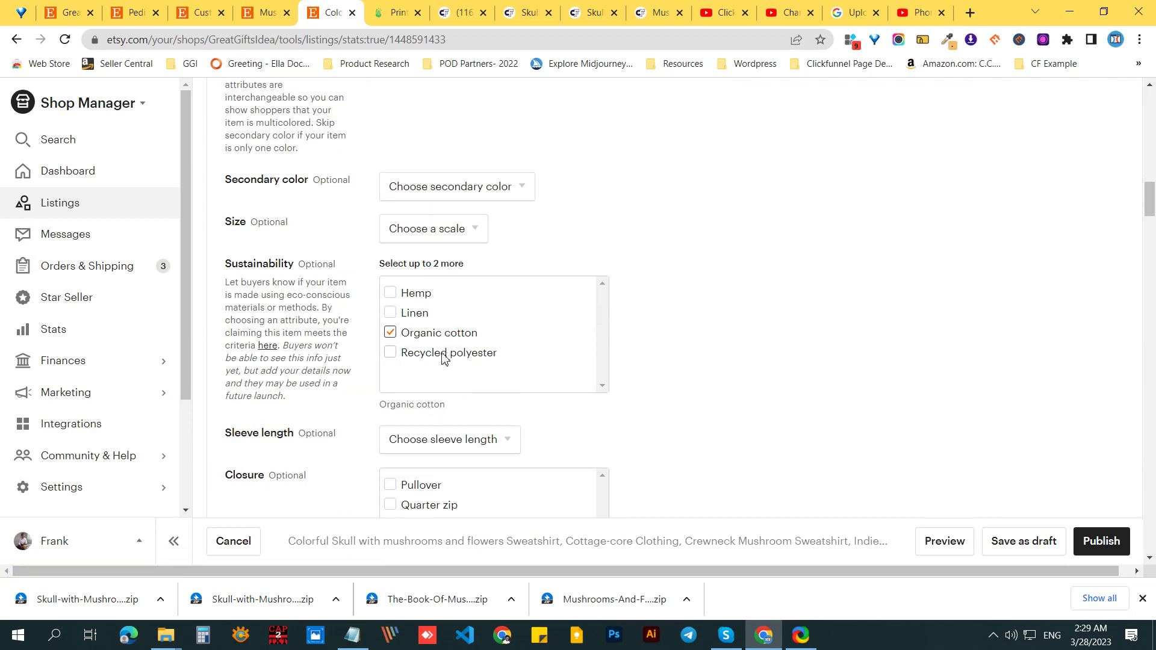
{"action": "left_click", "coordinate": [451, 353]}
Step: Set the listing's closure to Pullover and choose a sleeve length
{"action": "scroll", "coordinate": [337, 359], "scroll_direction": "down", "scroll_amount": 3}
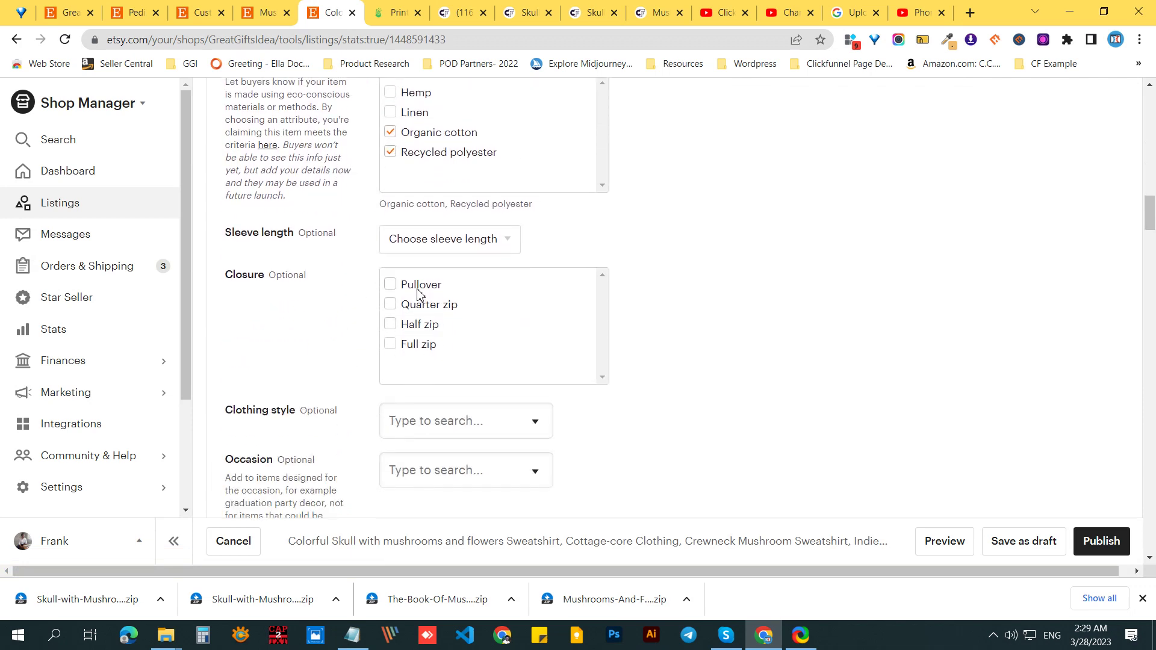
{"action": "left_click", "coordinate": [417, 288]}
{"action": "left_click", "coordinate": [450, 239]}
{"action": "left_click", "coordinate": [430, 337]}
Step: Set the listing's clothing style to Minimalist and its occasion to Birthday
{"action": "scroll", "coordinate": [353, 323], "scroll_direction": "down", "scroll_amount": 3}
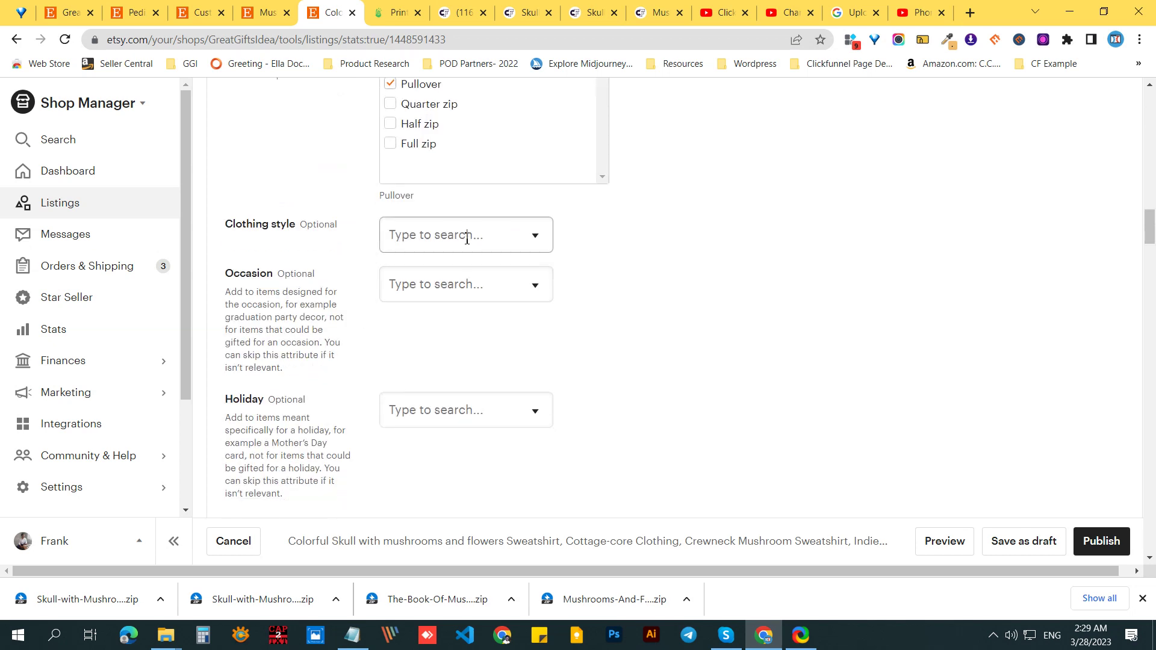
{"action": "left_click", "coordinate": [467, 239]}
{"action": "left_click", "coordinate": [441, 450]}
{"action": "left_click", "coordinate": [467, 293]}
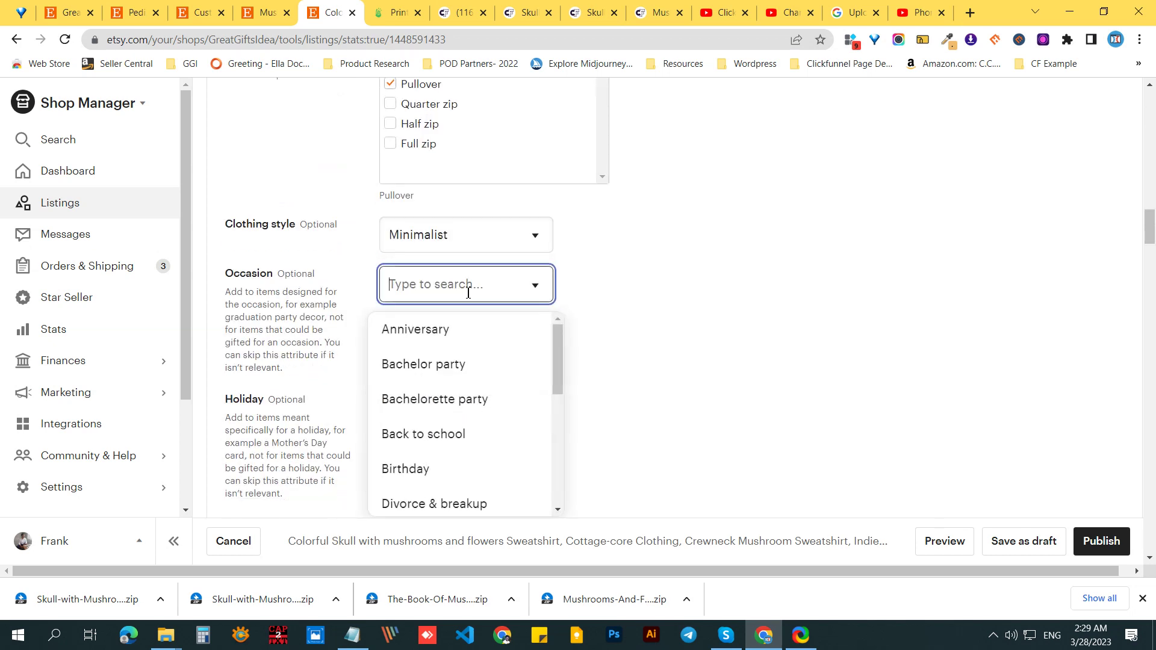
{"action": "left_click", "coordinate": [413, 470]}
{"action": "scroll", "coordinate": [345, 360], "scroll_direction": "down", "scroll_amount": 3}
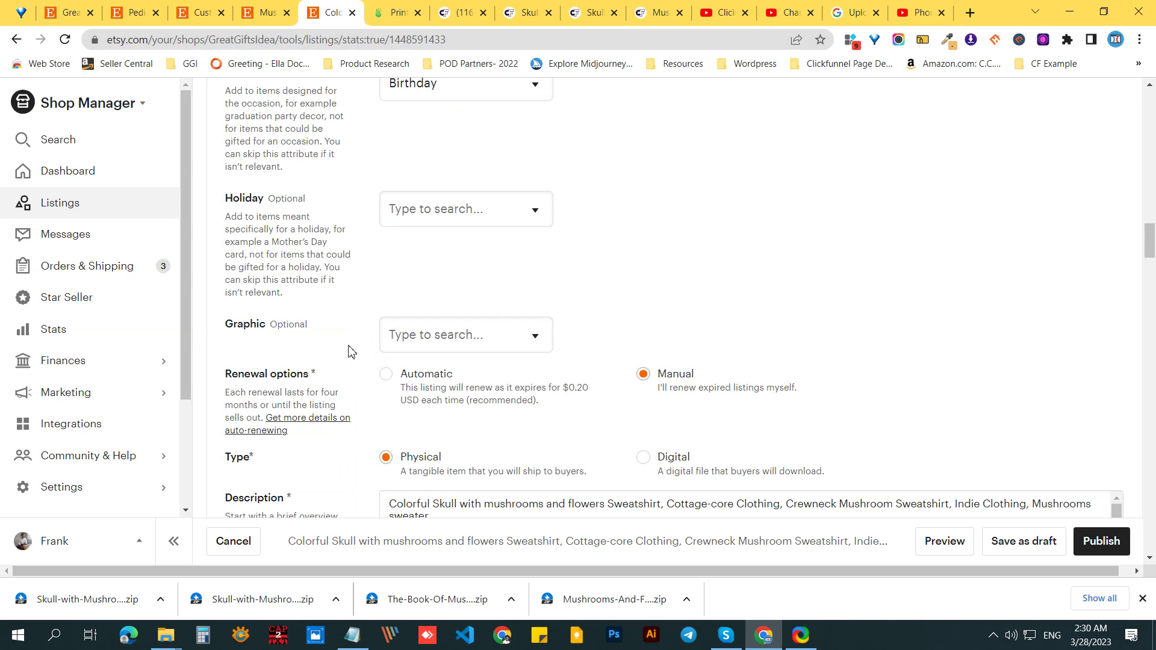
Step: Set the listing's Graphic attribute to Flowers
{"action": "left_click", "coordinate": [410, 340]}
{"action": "scroll", "coordinate": [425, 446], "scroll_direction": "down", "scroll_amount": 3}
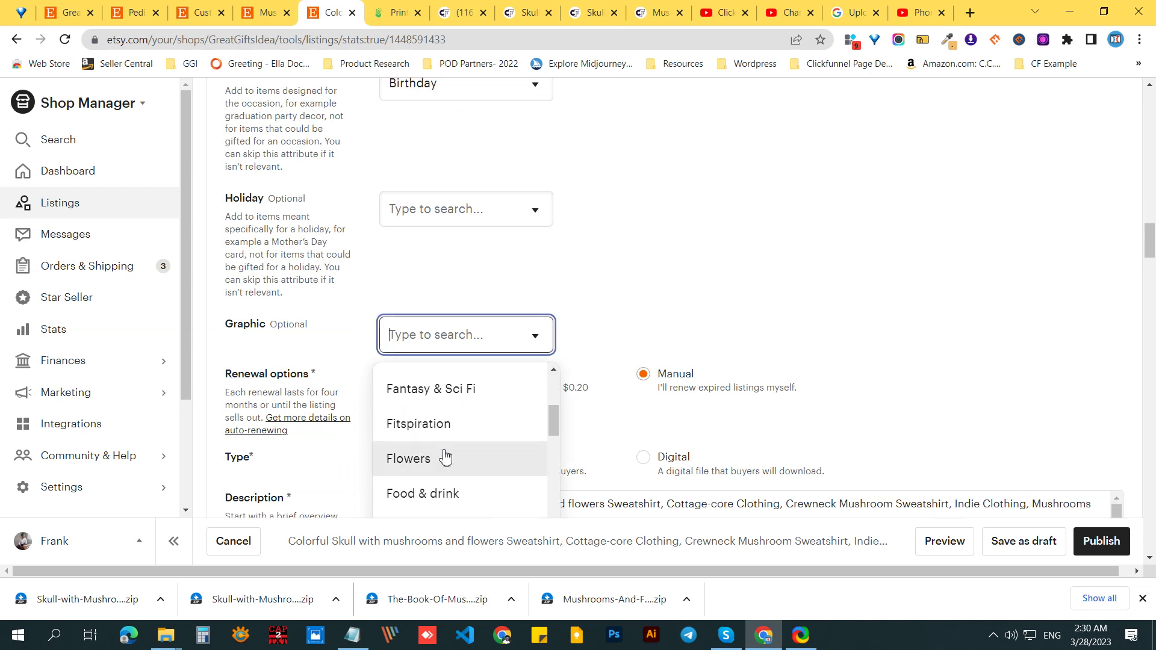
{"action": "left_click", "coordinate": [443, 457]}
Step: Copy the comma-separated tag list at the end of the listing description, from "Mushroom Clothing" through "fall shirt"
{"action": "scroll", "coordinate": [343, 265], "scroll_direction": "down", "scroll_amount": 6}
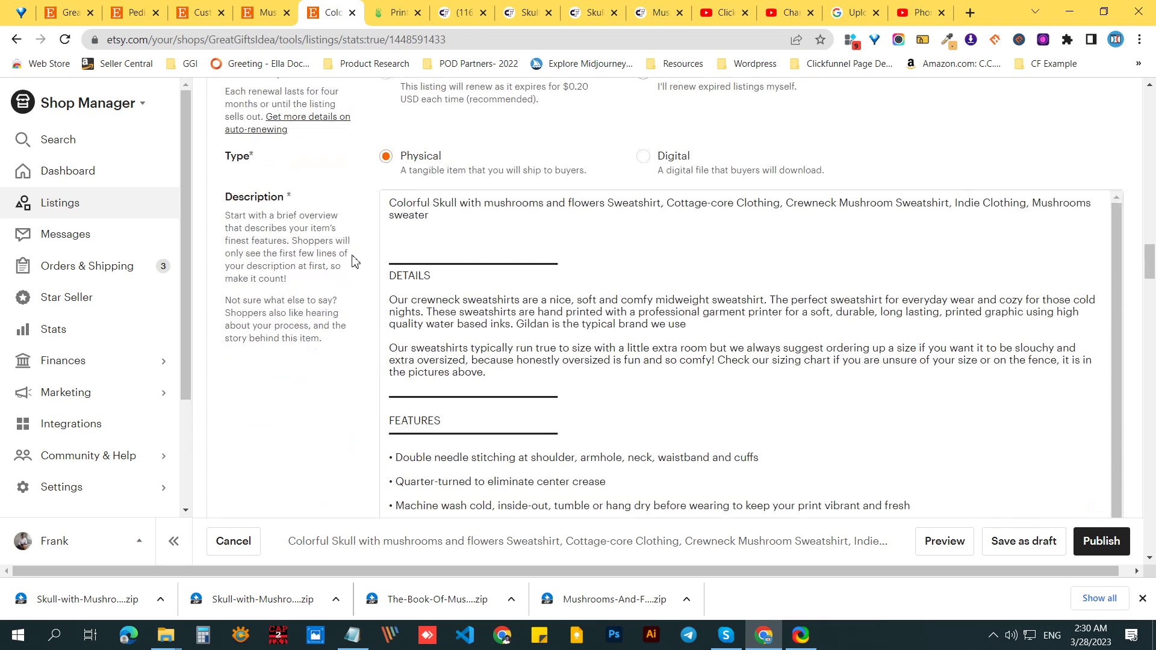
{"action": "scroll", "coordinate": [768, 405], "scroll_direction": "down", "scroll_amount": 6}
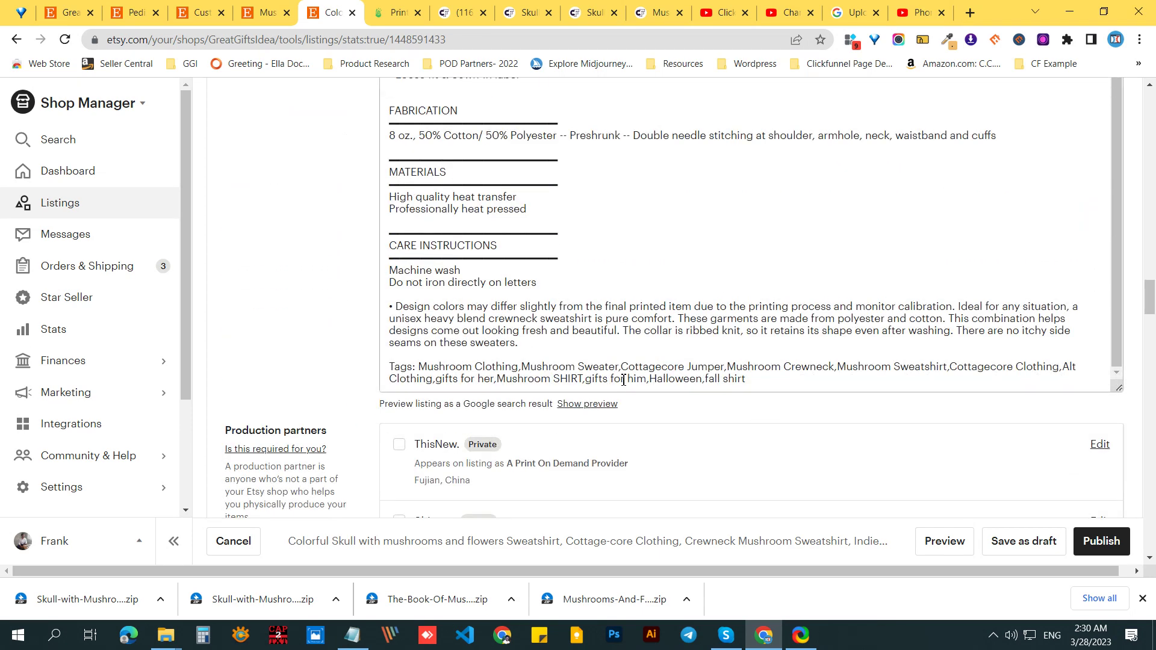
{"action": "left_click_drag", "start_coordinate": [420, 369], "coordinate": [833, 403]}
{"action": "key", "text": "ctrl+c"}
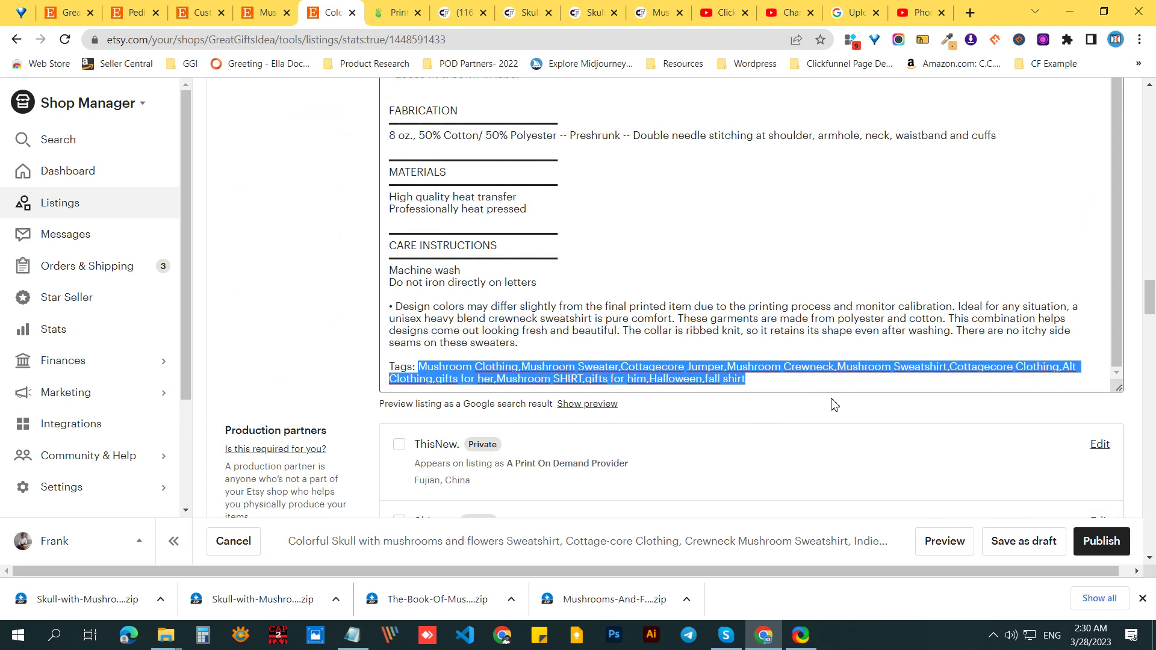
Step: Change the listing's production partner from Custom Cat to Prinitify
{"action": "scroll", "coordinate": [720, 359], "scroll_direction": "down", "scroll_amount": 3}
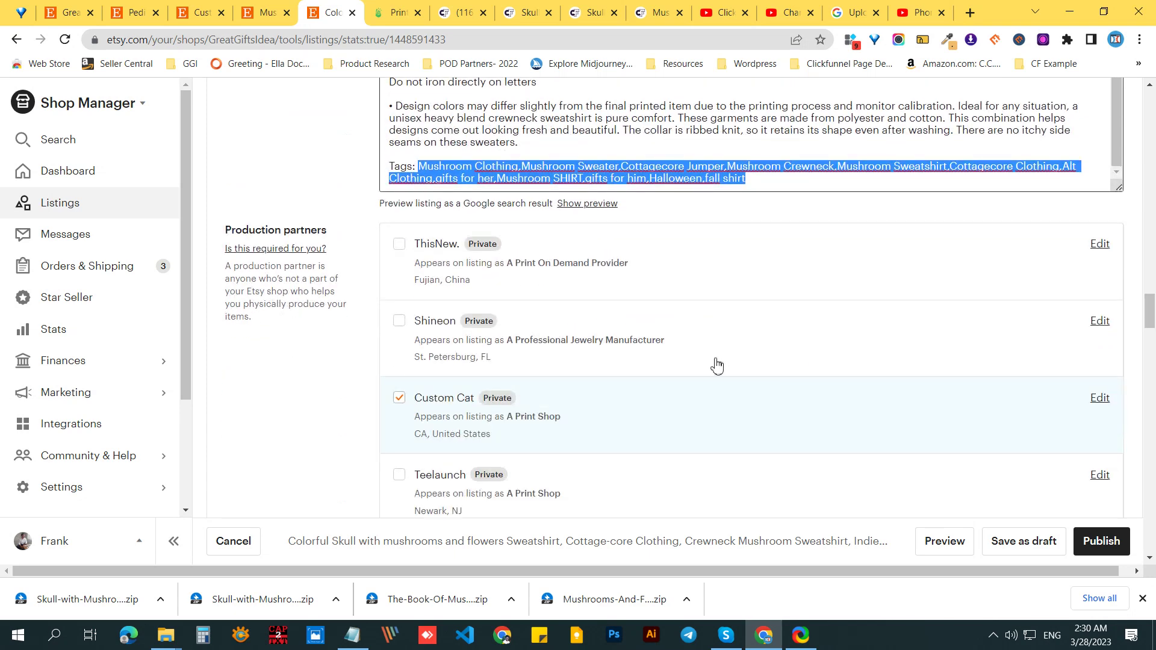
{"action": "left_click", "coordinate": [398, 400]}
{"action": "scroll", "coordinate": [398, 403], "scroll_direction": "down", "scroll_amount": 2}
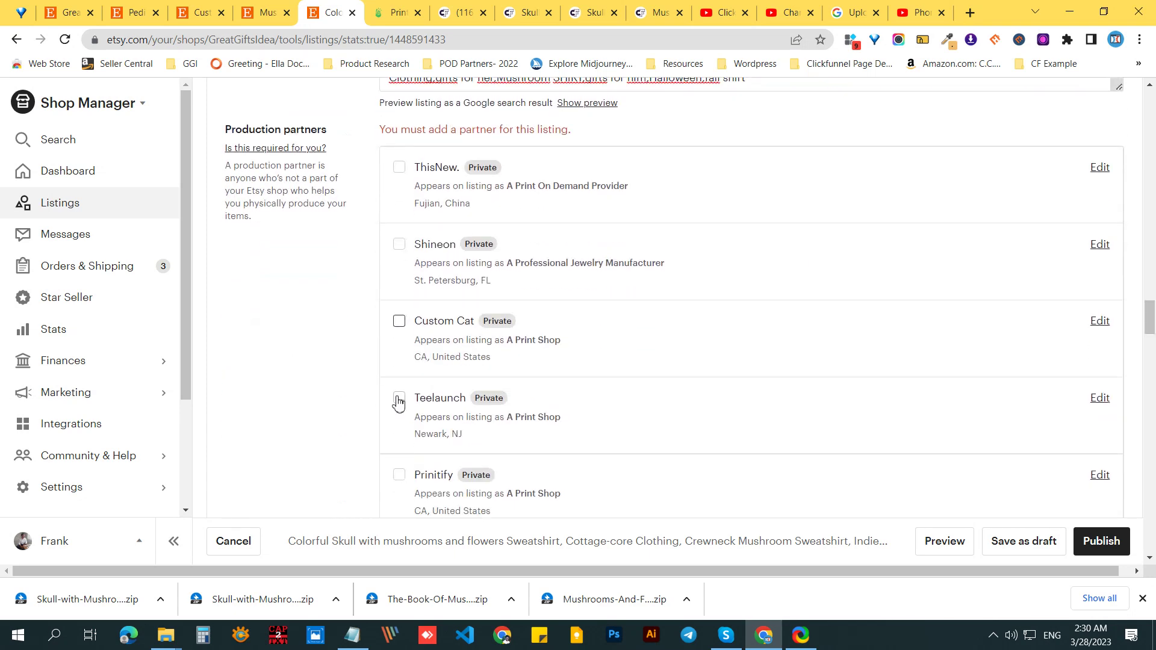
{"action": "left_click", "coordinate": [399, 474]}
{"action": "scroll", "coordinate": [296, 428], "scroll_direction": "down", "scroll_amount": 6}
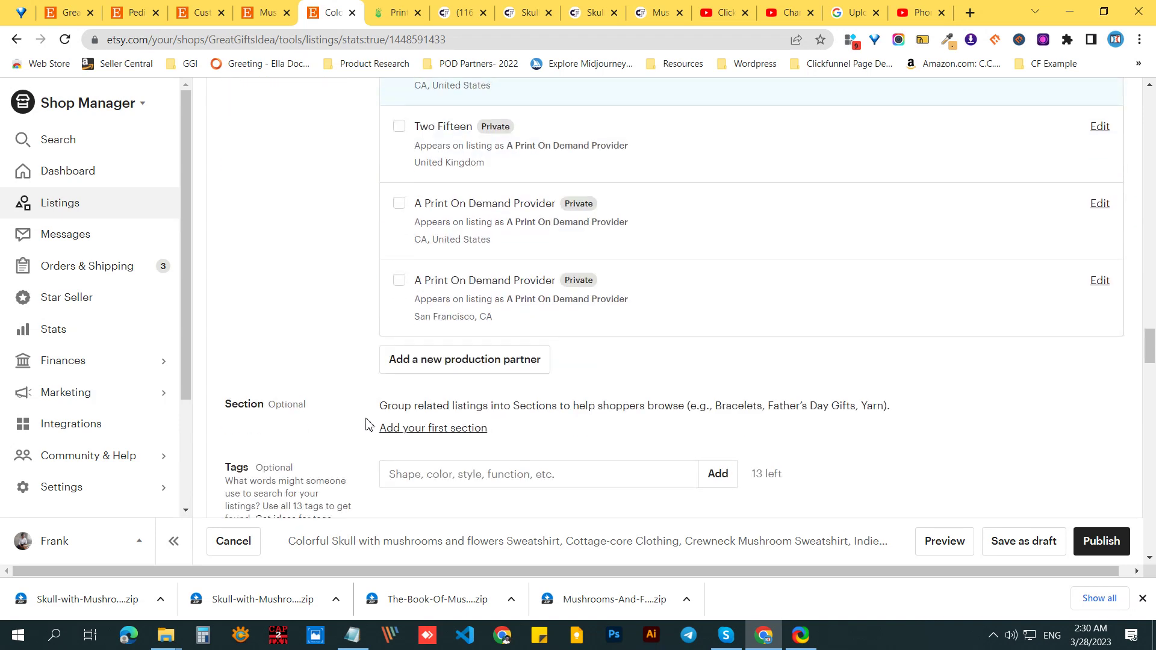
Step: Add the copied tag list to the listing's tags, plus one extra tag, "trendy sweatshirt"
{"action": "scroll", "coordinate": [385, 415], "scroll_direction": "down", "scroll_amount": 3}
{"action": "right_click", "coordinate": [449, 285]}
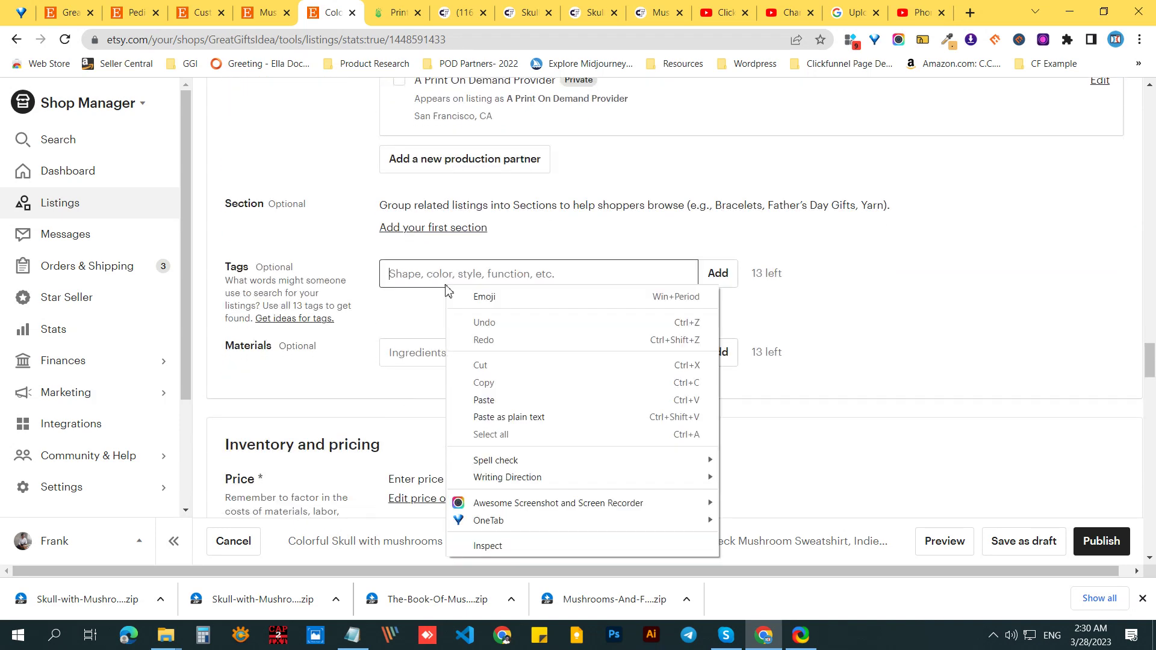
{"action": "left_click", "coordinate": [493, 418]}
{"action": "left_click", "coordinate": [718, 281]}
{"action": "left_click", "coordinate": [535, 273]}
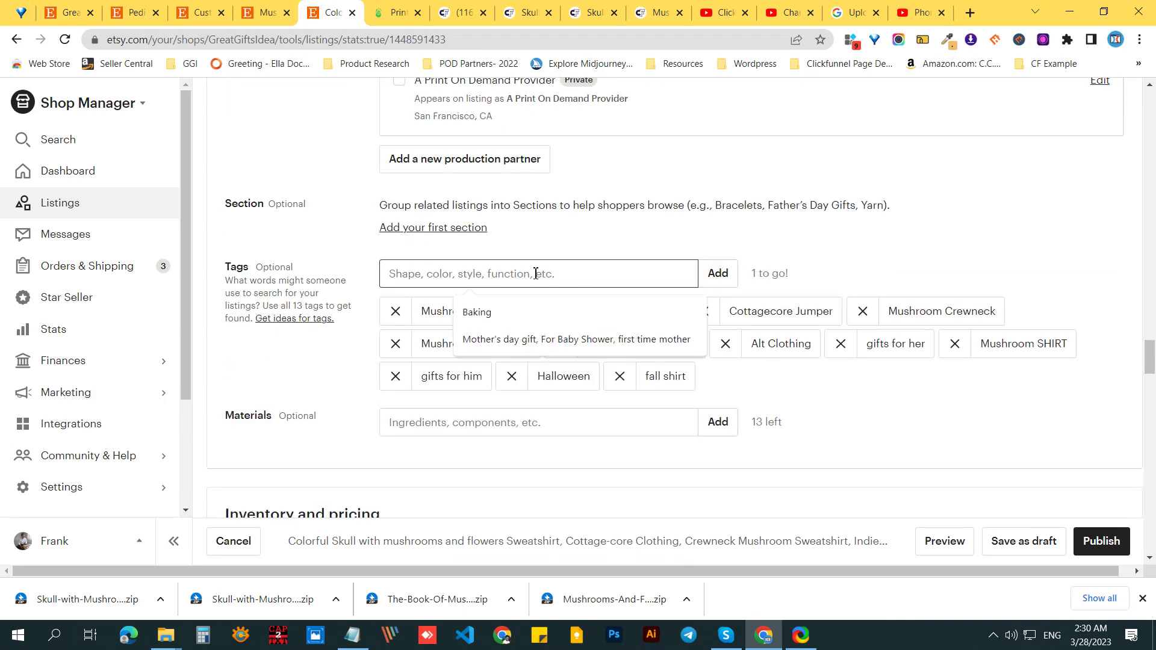
{"action": "type", "text": "trendy sweats"}
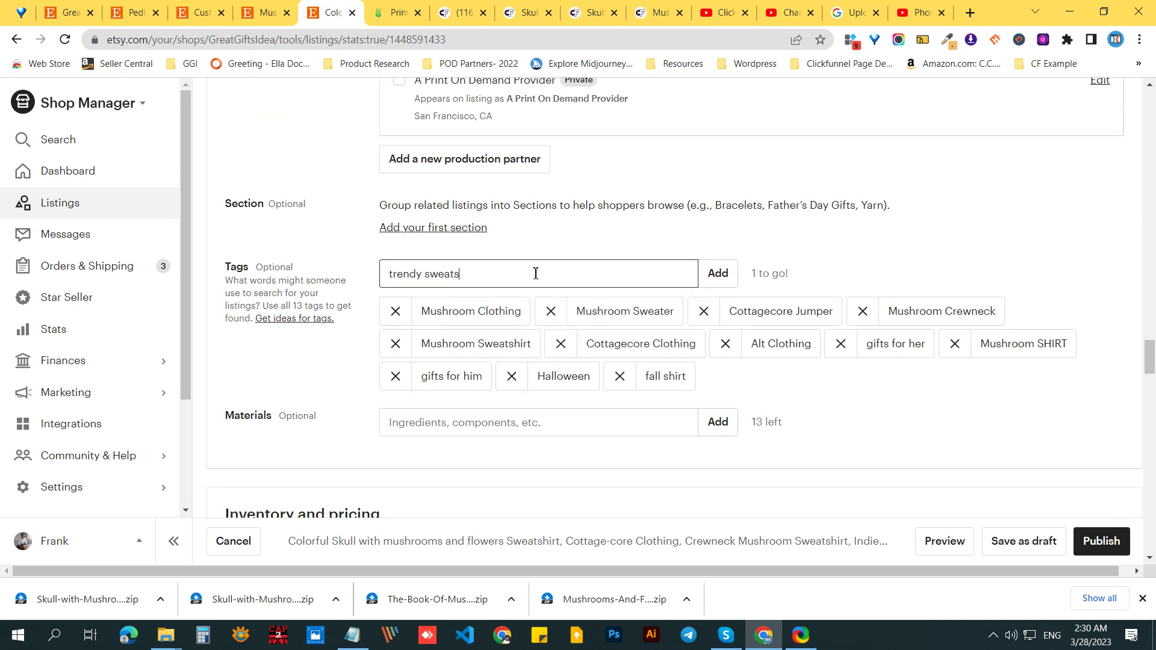
{"action": "type", "text": "hirt"}
{"action": "key", "text": "Return"}
Step: Turn on personalization for the listing and mark it as optional
{"action": "scroll", "coordinate": [533, 272], "scroll_direction": "down", "scroll_amount": 10}
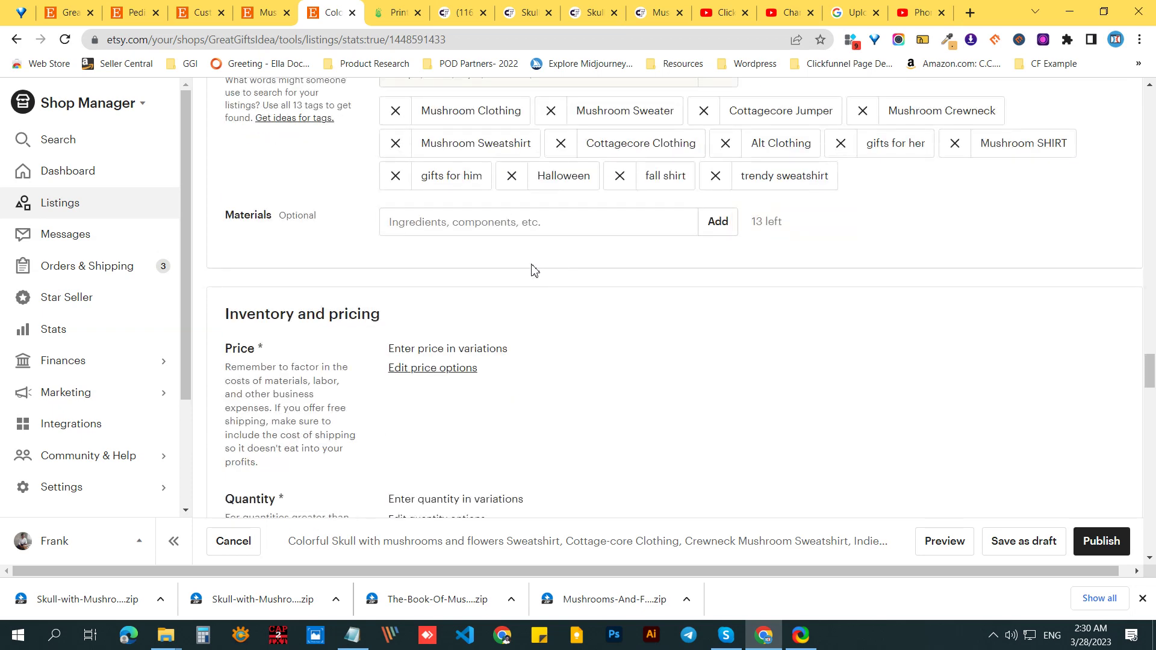
{"action": "scroll", "coordinate": [626, 273], "scroll_direction": "down", "scroll_amount": 6}
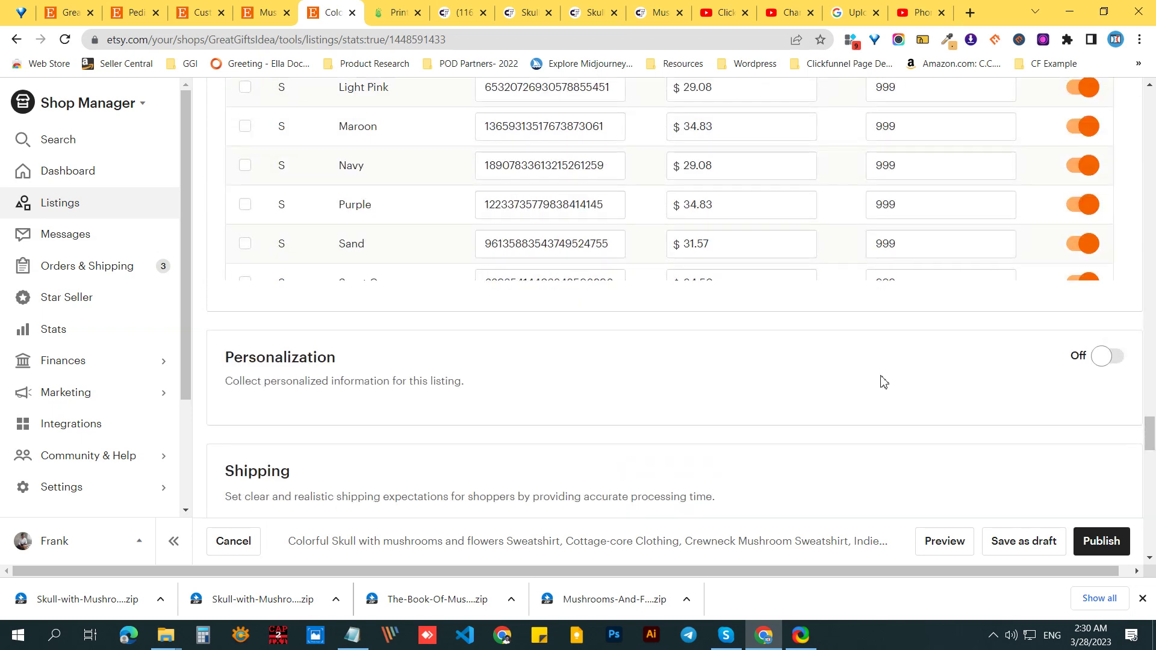
{"action": "left_click", "coordinate": [1108, 357]}
{"action": "scroll", "coordinate": [319, 378], "scroll_direction": "down", "scroll_amount": 3}
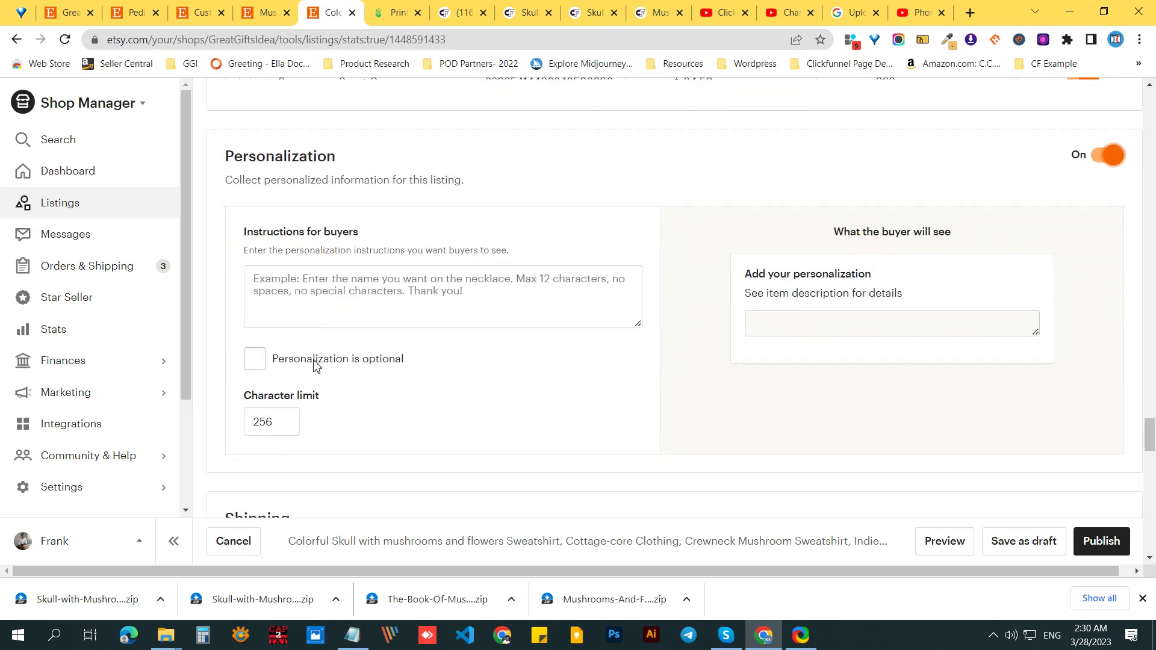
Step: Choose to advertise the listing in the Etsy Ads campaign and publish it, accepting the listing fee
{"action": "scroll", "coordinate": [387, 365], "scroll_direction": "down", "scroll_amount": 6}
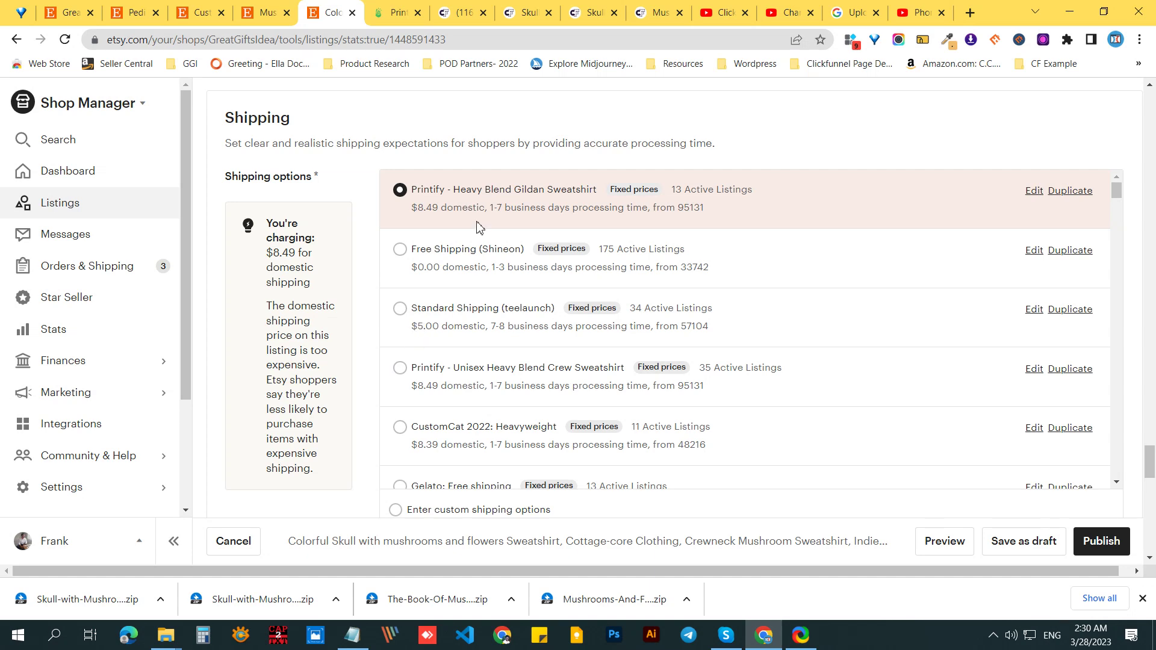
{"action": "scroll", "coordinate": [361, 387], "scroll_direction": "down", "scroll_amount": 7}
{"action": "scroll", "coordinate": [377, 420], "scroll_direction": "down", "scroll_amount": 7}
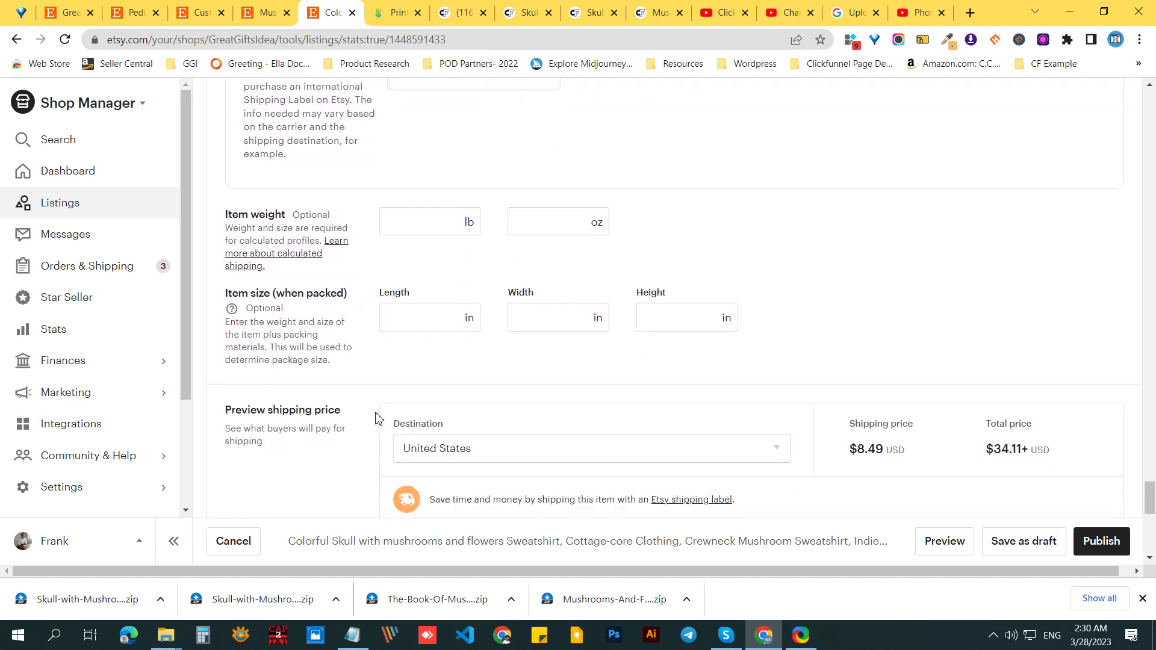
{"action": "scroll", "coordinate": [419, 415], "scroll_direction": "up", "scroll_amount": 4}
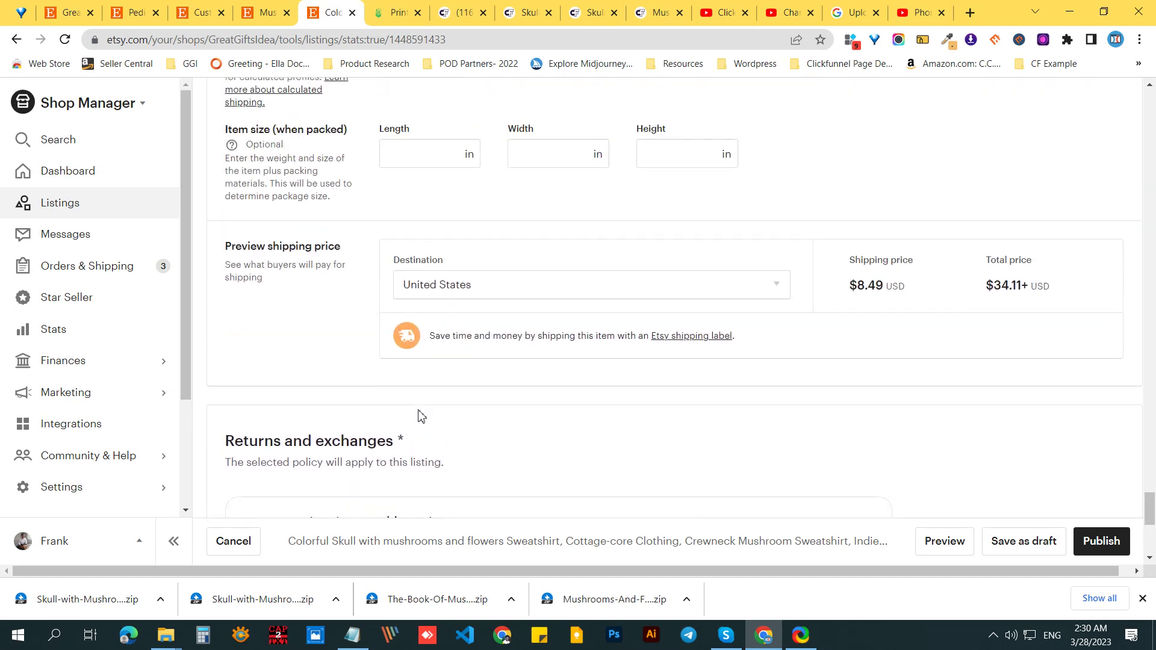
{"action": "scroll", "coordinate": [420, 415], "scroll_direction": "down", "scroll_amount": 4}
{"action": "scroll", "coordinate": [419, 415], "scroll_direction": "up", "scroll_amount": 7}
{"action": "scroll", "coordinate": [418, 415], "scroll_direction": "down", "scroll_amount": 10}
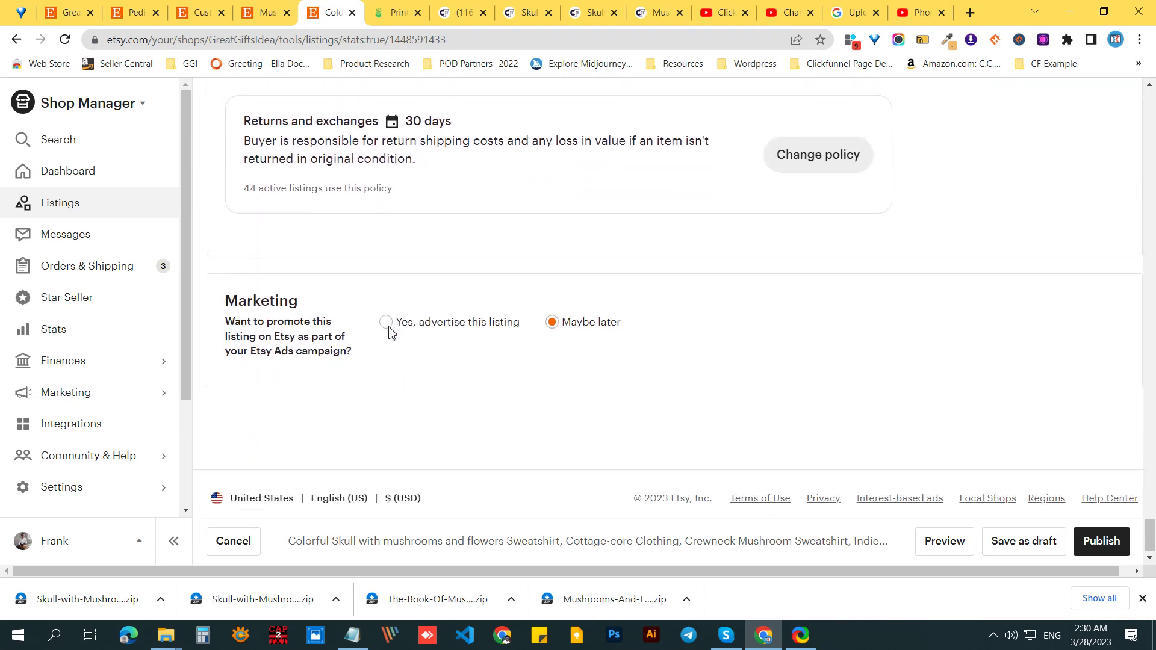
{"action": "left_click", "coordinate": [388, 332]}
{"action": "left_click", "coordinate": [1105, 536]}
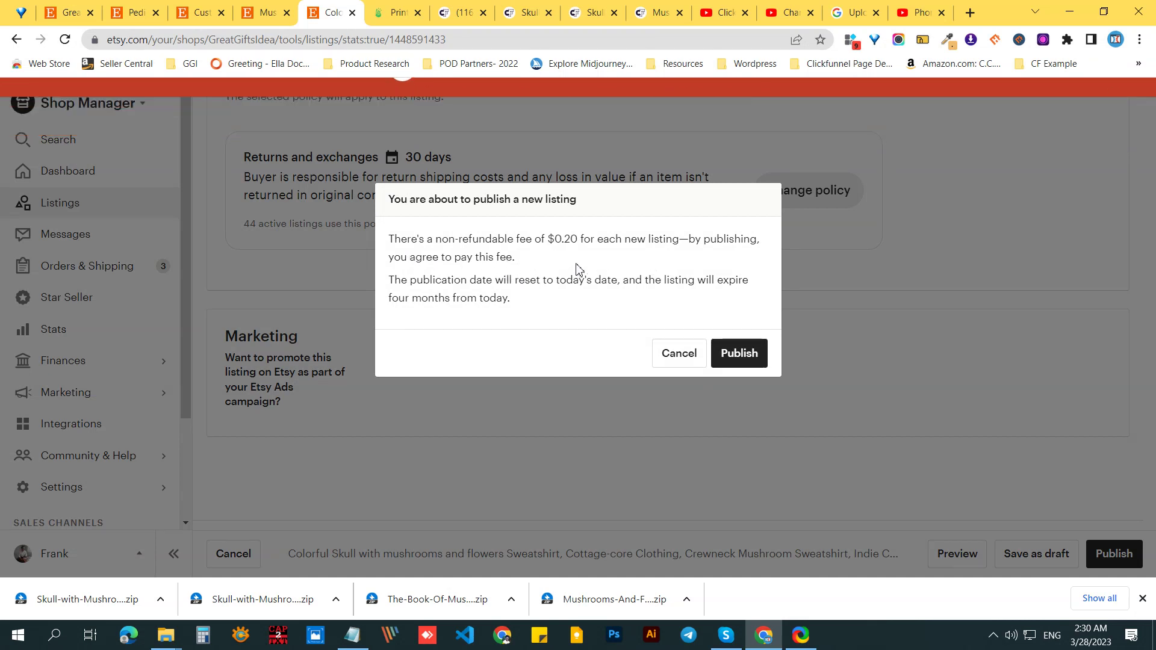
{"action": "left_click", "coordinate": [735, 362]}
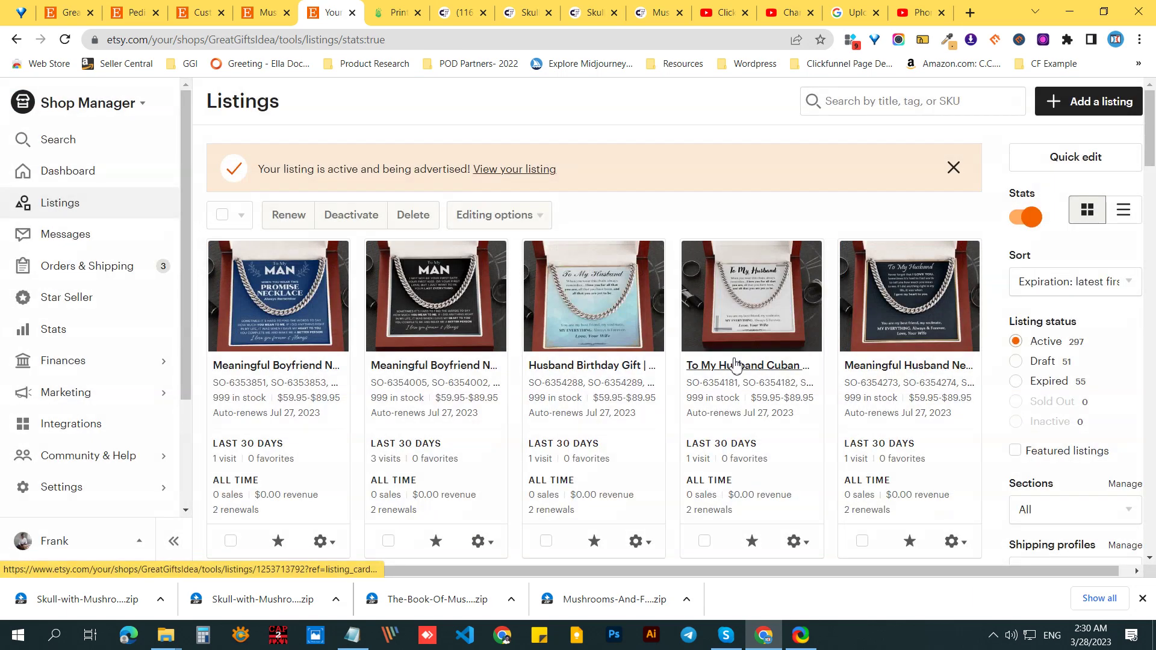
Step: View the published listing's page, checking its price, description, reviews and the mockup images of different sweatshirt colors
{"action": "left_click", "coordinate": [530, 171]}
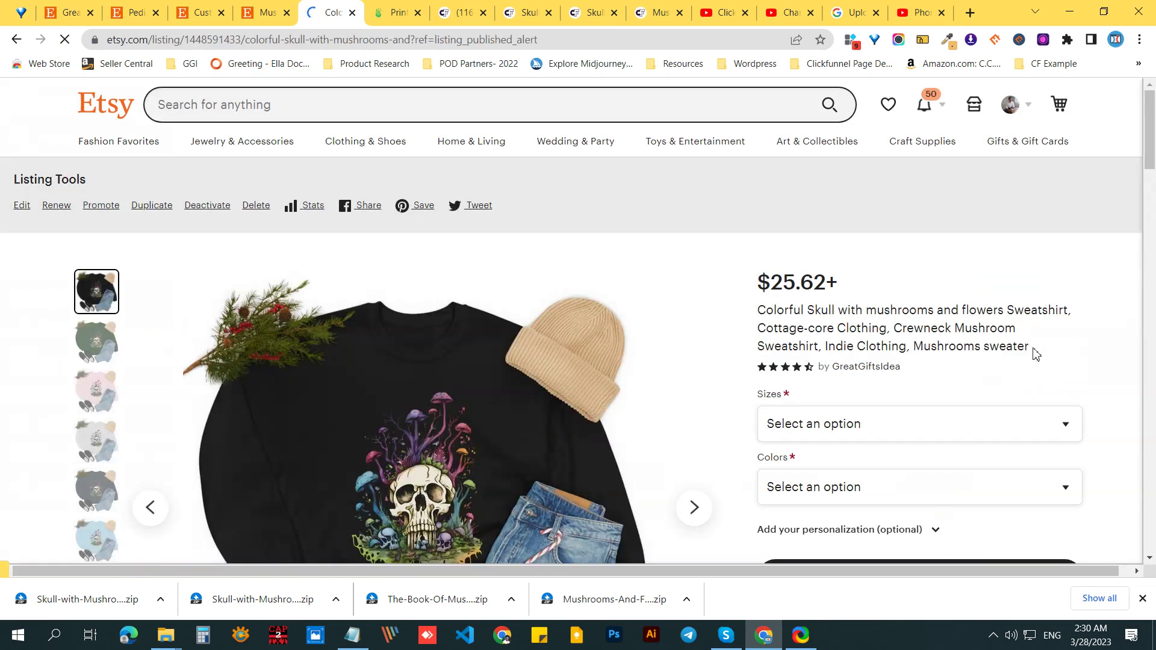
{"action": "scroll", "coordinate": [1034, 353], "scroll_direction": "down", "scroll_amount": 2}
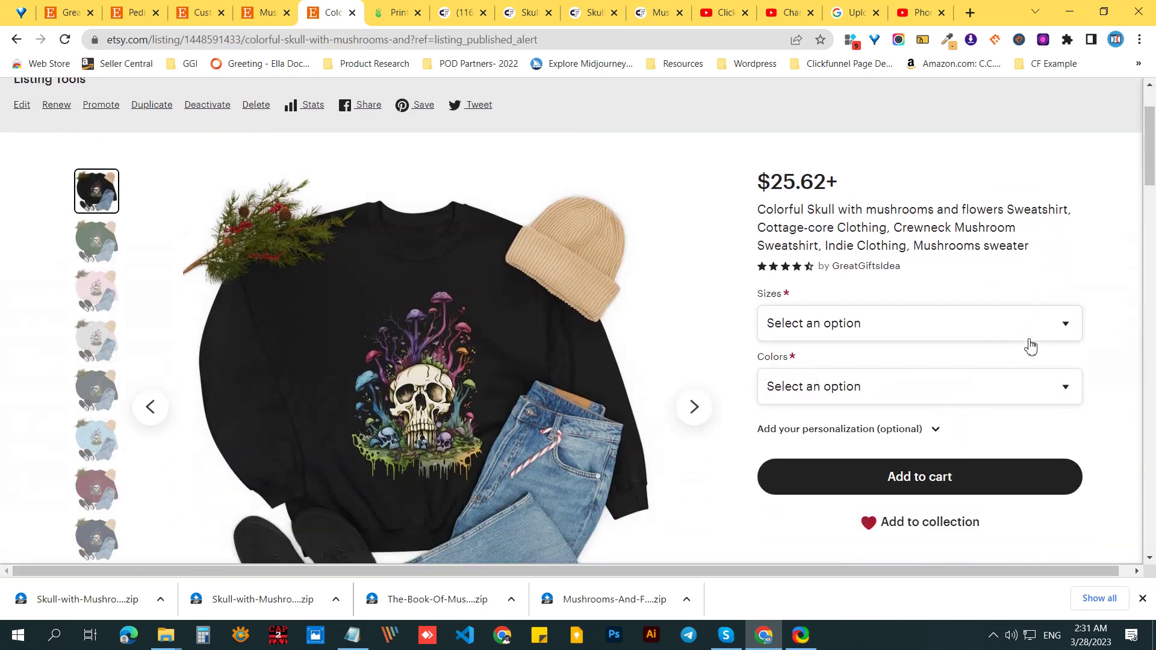
{"action": "scroll", "coordinate": [914, 379], "scroll_direction": "down", "scroll_amount": 6}
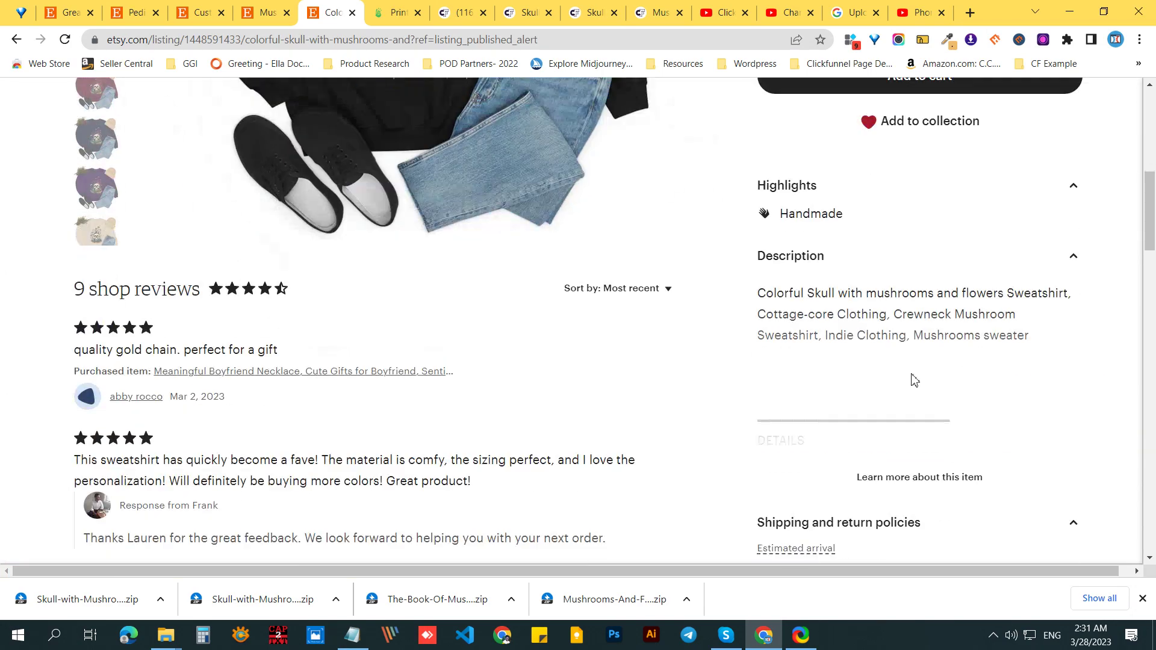
{"action": "scroll", "coordinate": [914, 379], "scroll_direction": "up", "scroll_amount": 6}
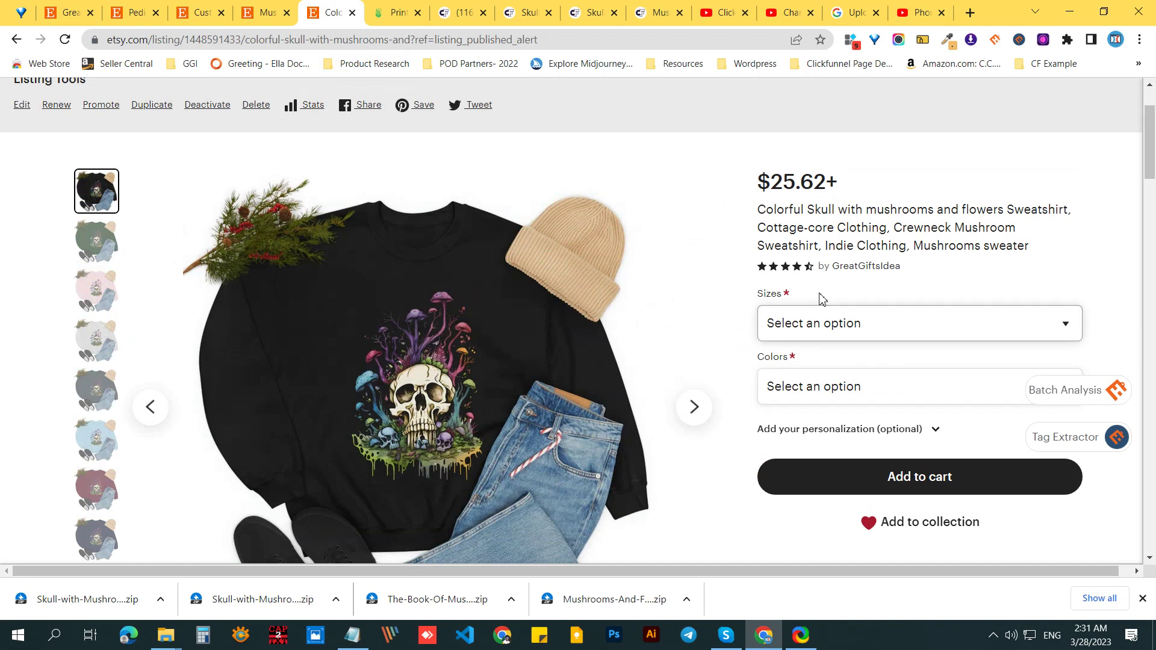
{"action": "left_click", "coordinate": [96, 246]}
{"action": "left_click", "coordinate": [96, 304]}
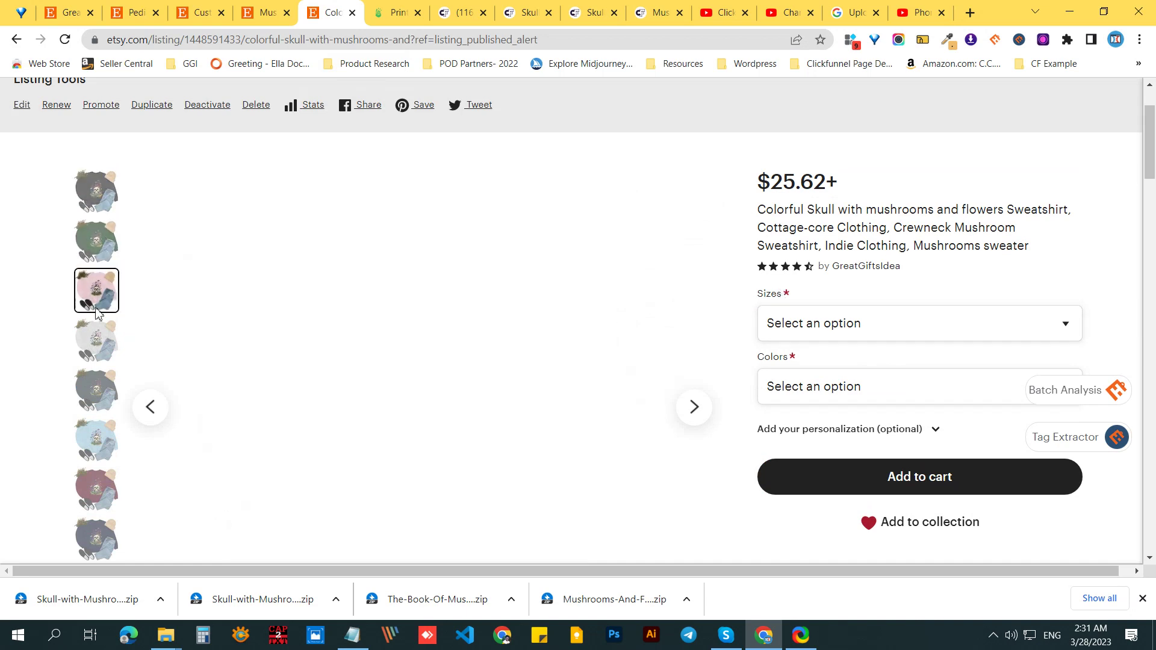
{"action": "left_click", "coordinate": [96, 340]}
{"action": "left_click", "coordinate": [96, 390]}
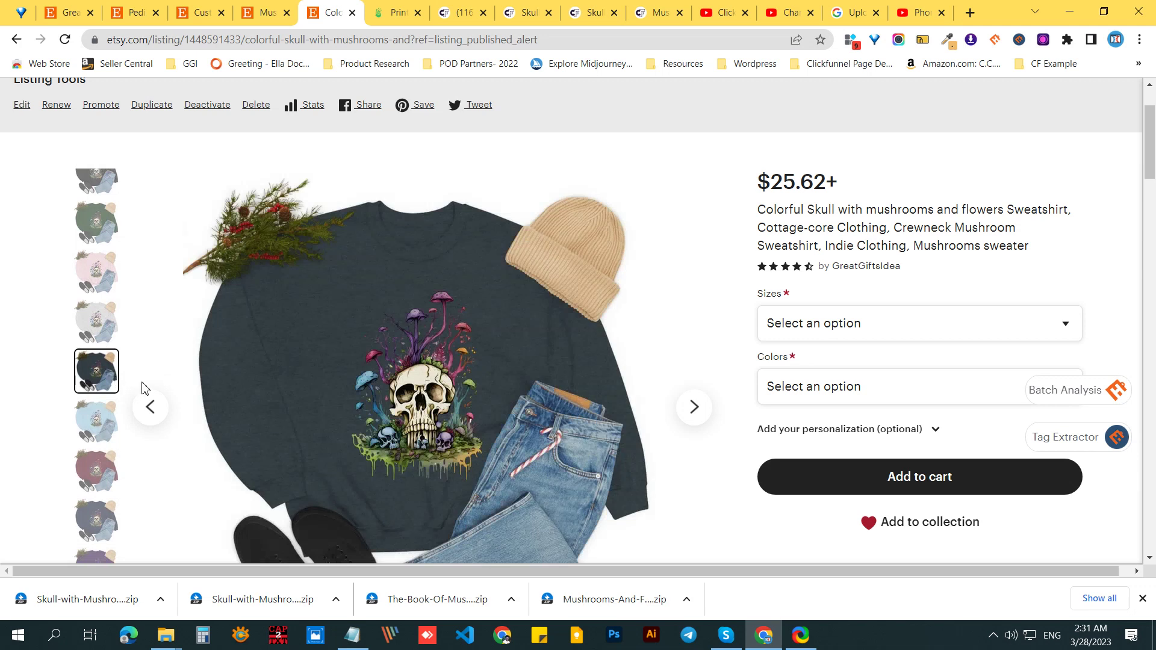
{"action": "scroll", "coordinate": [320, 416], "scroll_direction": "down", "scroll_amount": 2}
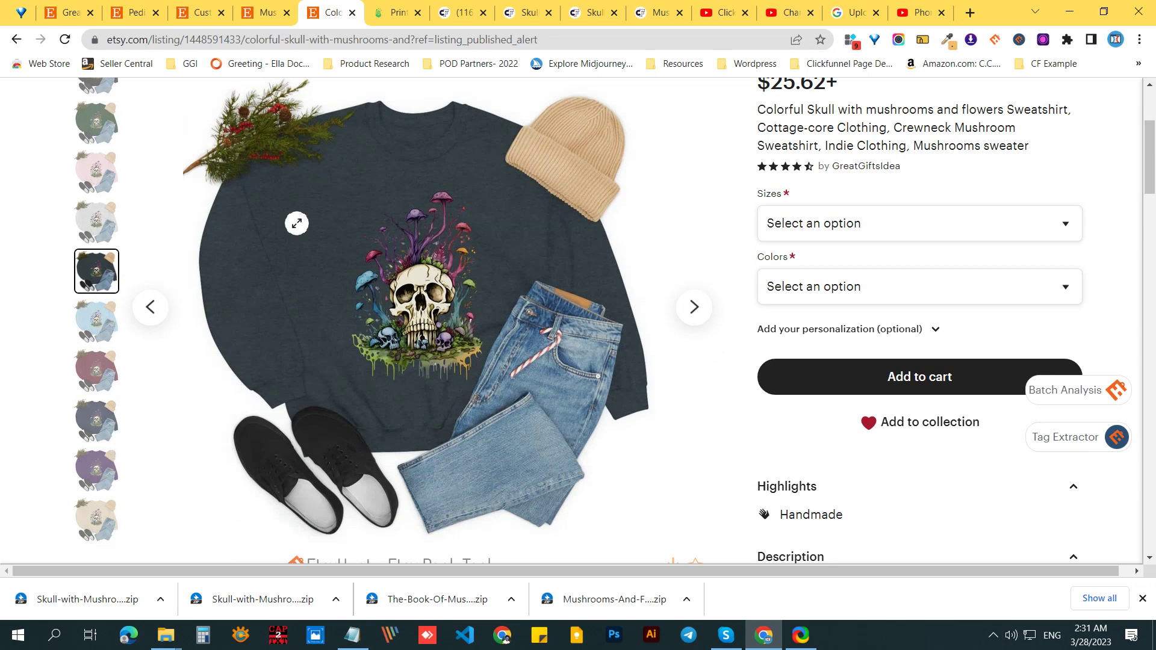
Step: Open iprintasty's skull with mushrooms and flowers sweatshirt from the mushroom sweatshirt search results in a new tab
{"action": "left_click", "coordinate": [295, 17]}
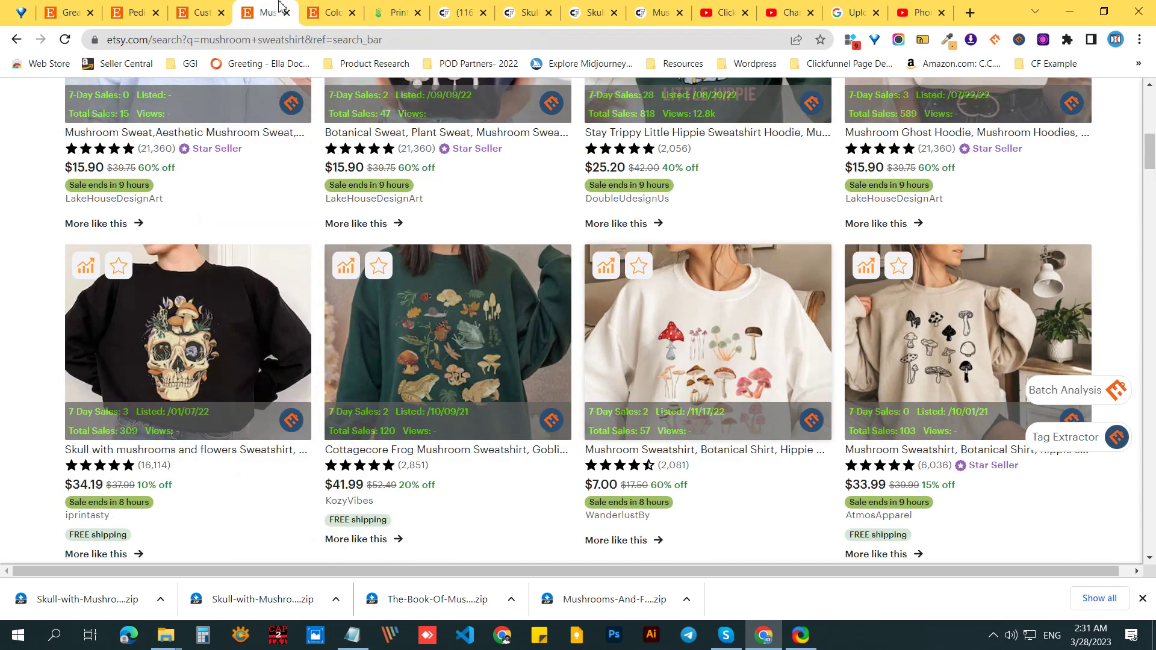
{"action": "right_click", "coordinate": [246, 316]}
{"action": "left_click", "coordinate": [277, 326]}
{"action": "left_click", "coordinate": [317, 9]}
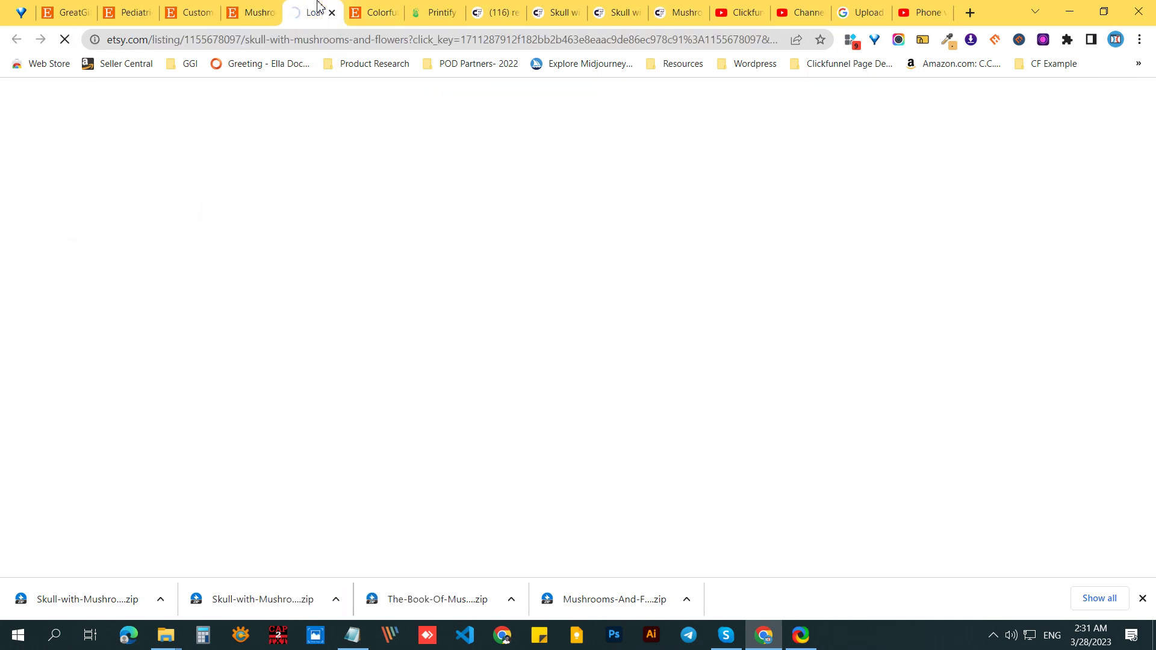
Step: Examine the competitor listing's images, including its color chart, size chart and model photos of each sweatshirt color
{"action": "scroll", "coordinate": [24, 363], "scroll_direction": "down", "scroll_amount": 2}
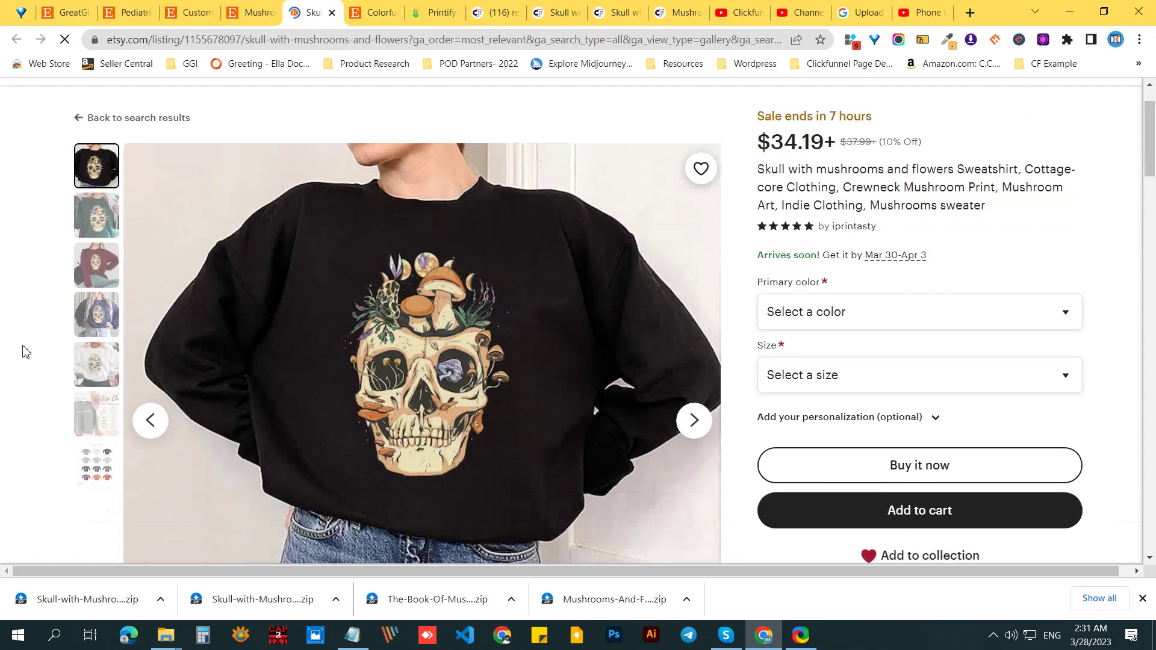
{"action": "left_click", "coordinate": [97, 433]}
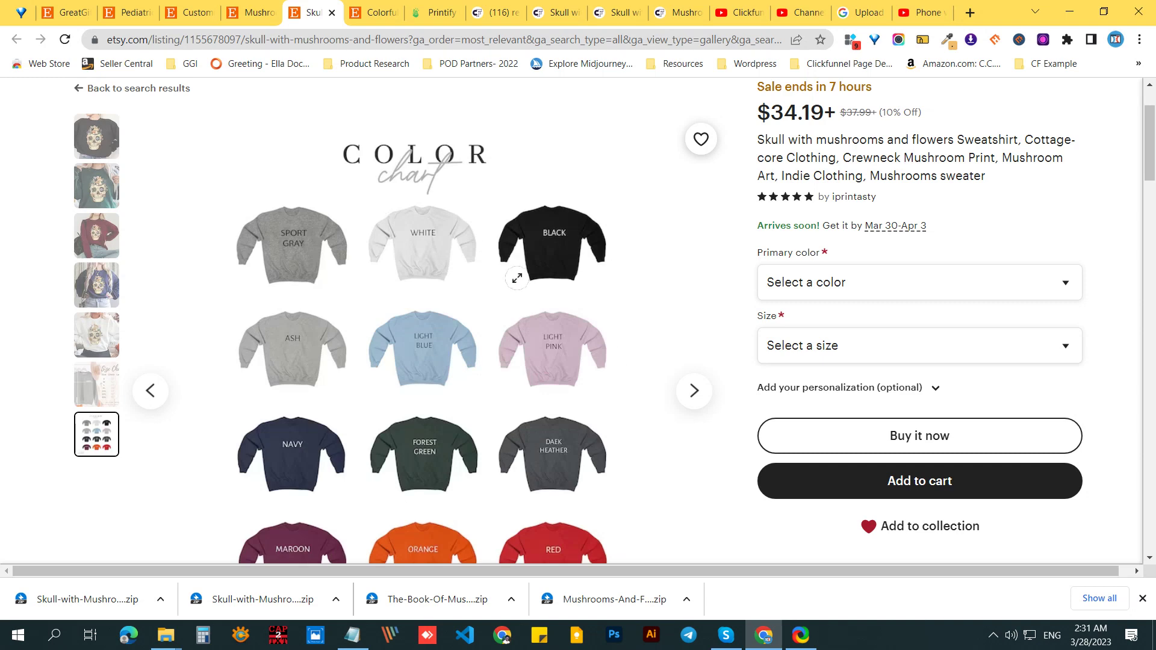
{"action": "left_click", "coordinate": [100, 388]}
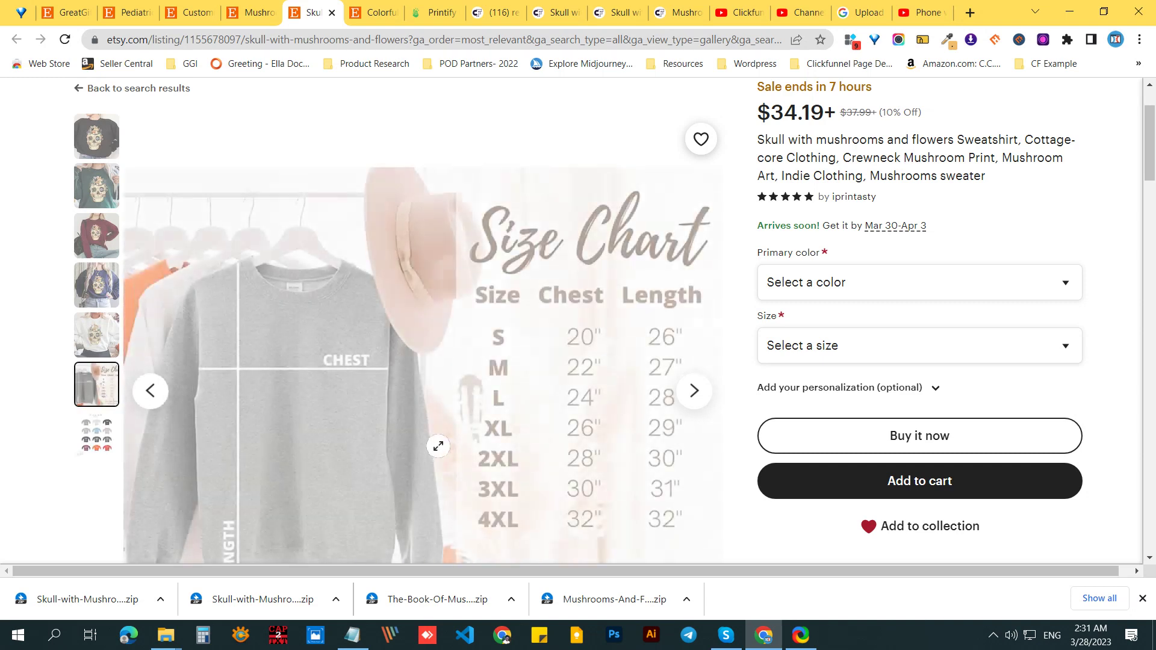
{"action": "left_click", "coordinate": [99, 335]}
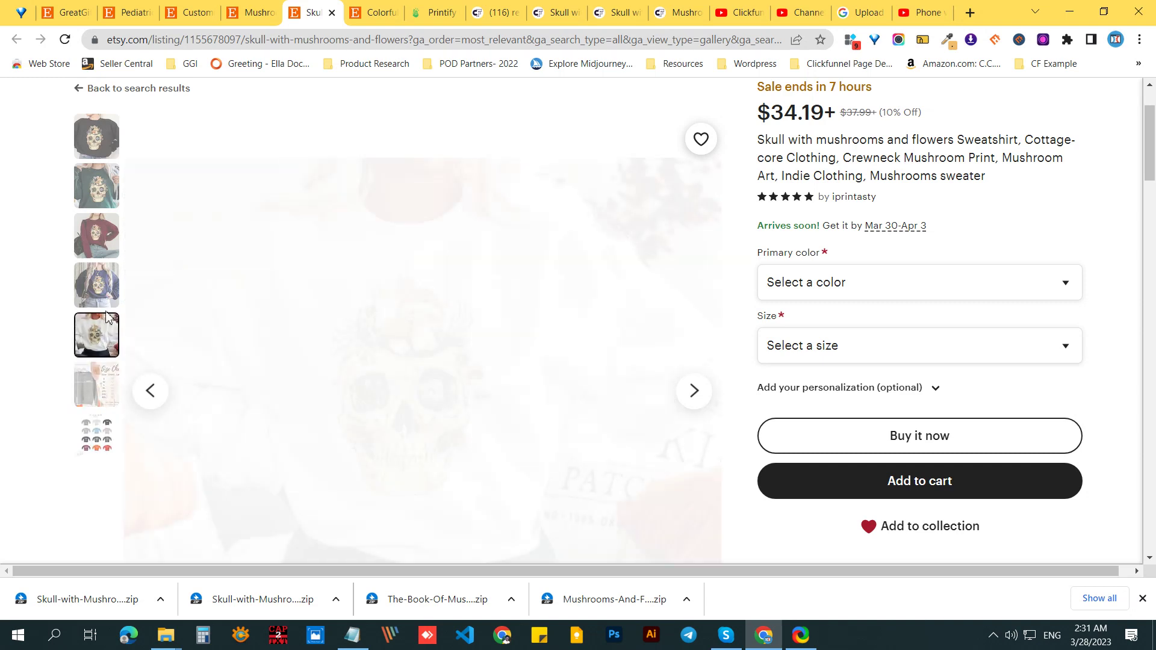
{"action": "left_click", "coordinate": [100, 284]}
{"action": "left_click", "coordinate": [99, 236]}
{"action": "left_click", "coordinate": [100, 185]}
{"action": "left_click", "coordinate": [102, 147]}
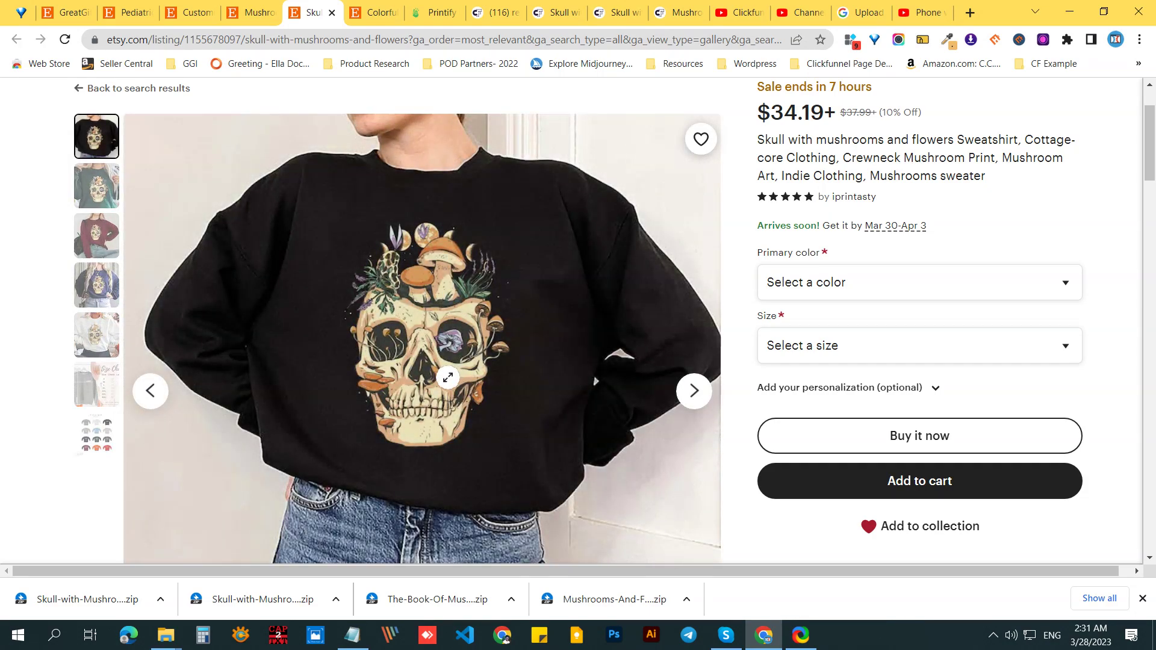
{"action": "scroll", "coordinate": [449, 380], "scroll_direction": "up", "scroll_amount": 2}
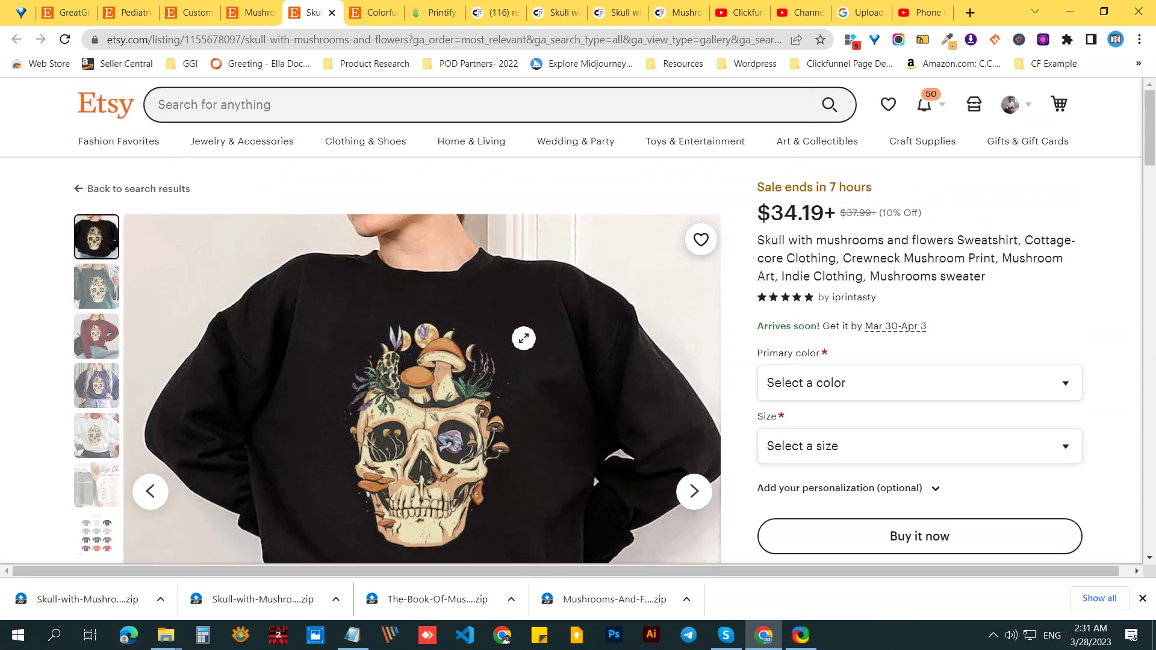
{"action": "scroll", "coordinate": [528, 333], "scroll_direction": "down", "scroll_amount": 2}
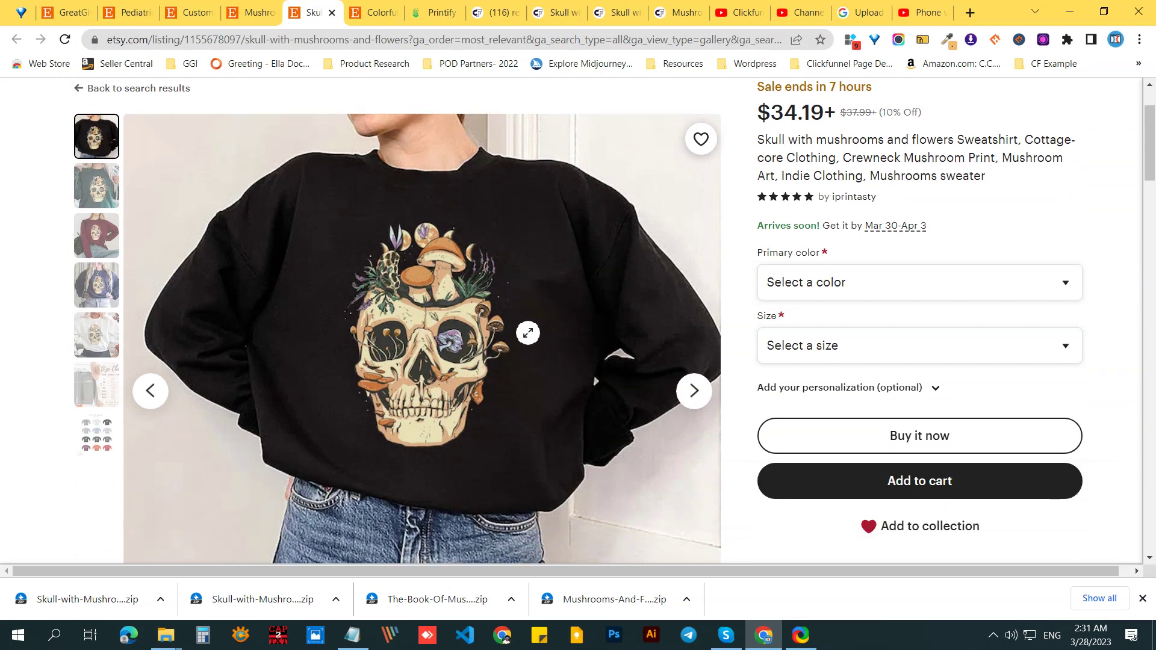
Step: Return to the published Colorful Skull listing to compare its images with the competitor's
{"action": "key", "text": "ctrl+Tab"}
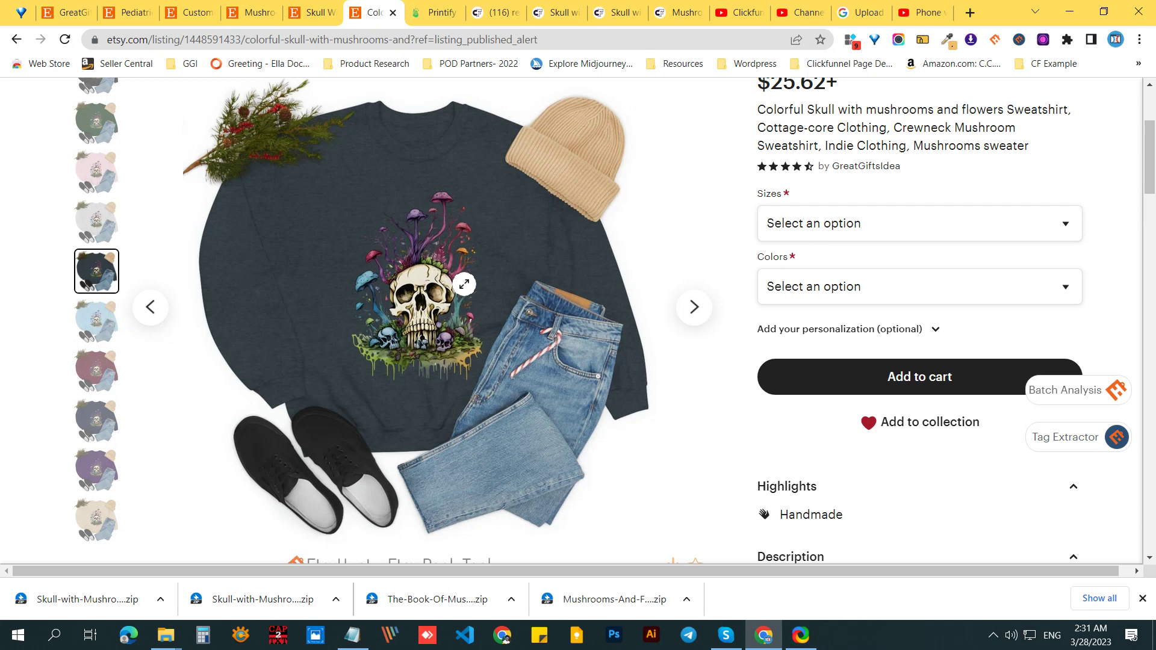
{"action": "scroll", "coordinate": [459, 284], "scroll_direction": "up", "scroll_amount": 4}
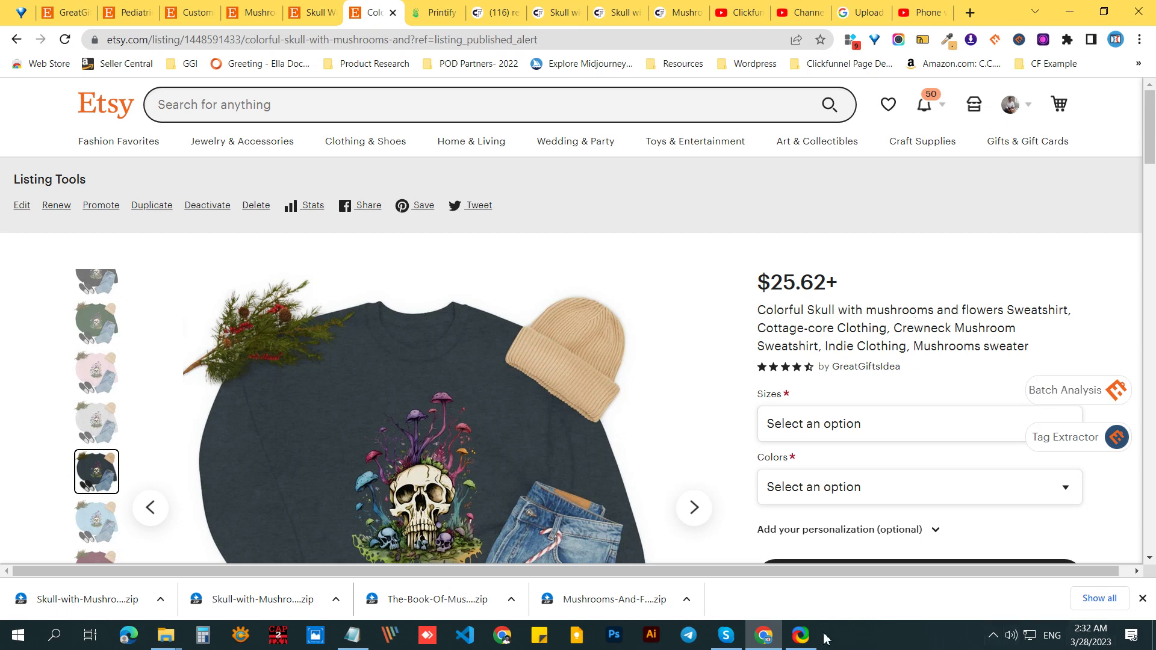
{"action": "left_click", "coordinate": [803, 640]}
{"action": "left_click", "coordinate": [803, 640]}
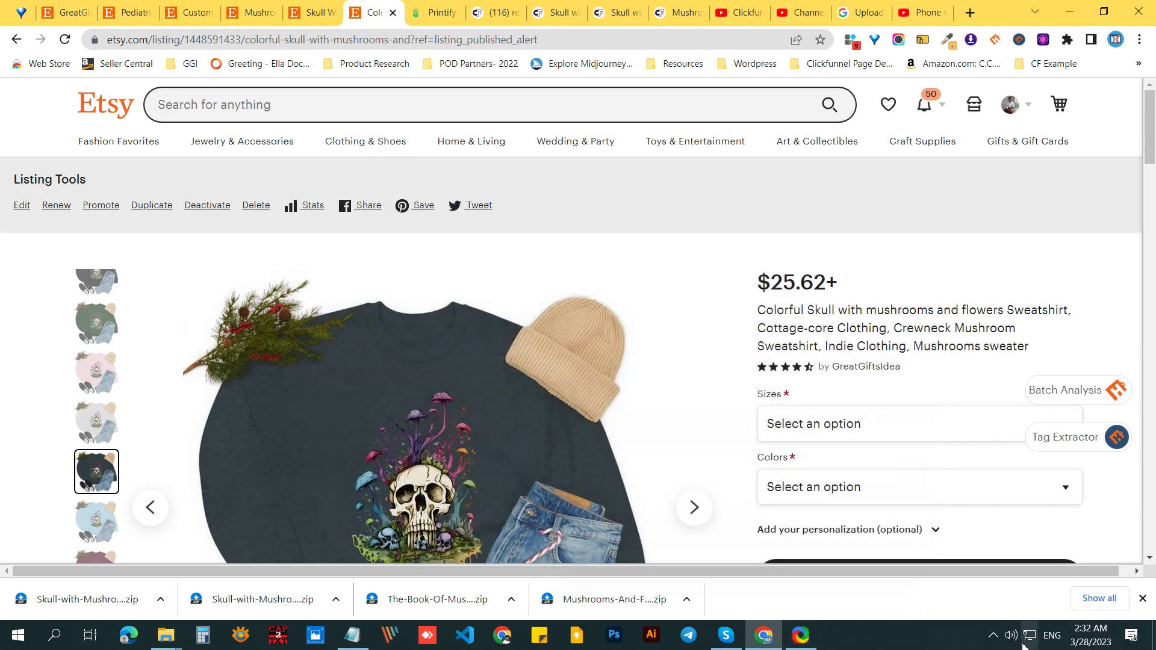